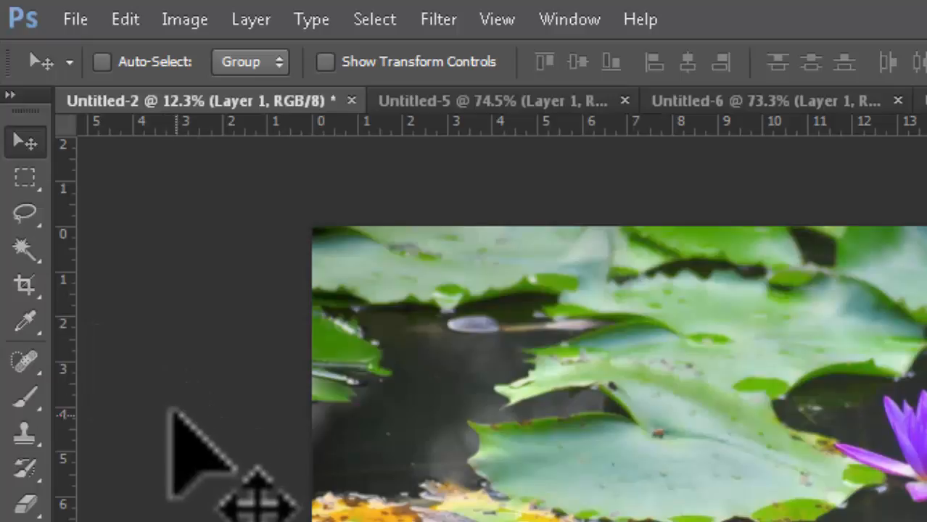
- Activate the Crop Tool with C so a crop border frames the whole lily pond photo
key(c)
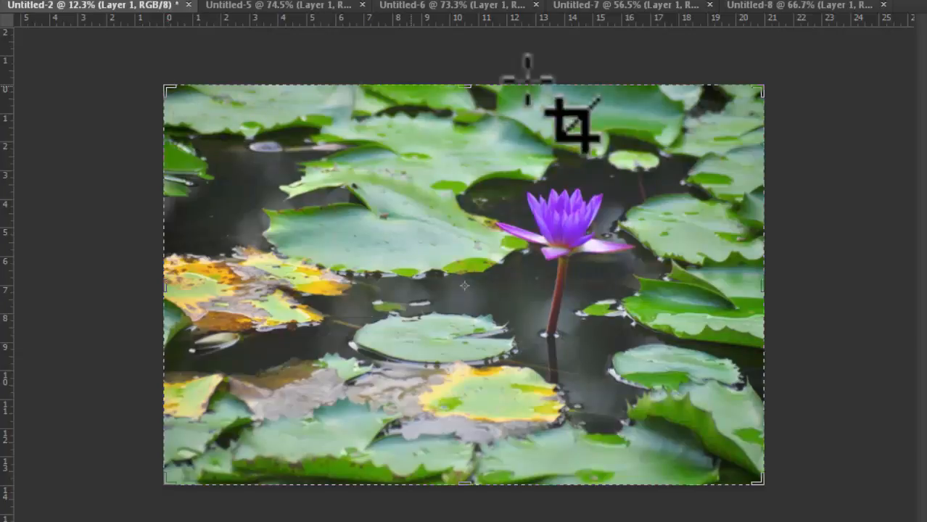
- Drag the crop corners inward to about 20.1 × 13.4 inches, keeping the standard Crop Tool
click(763, 87)
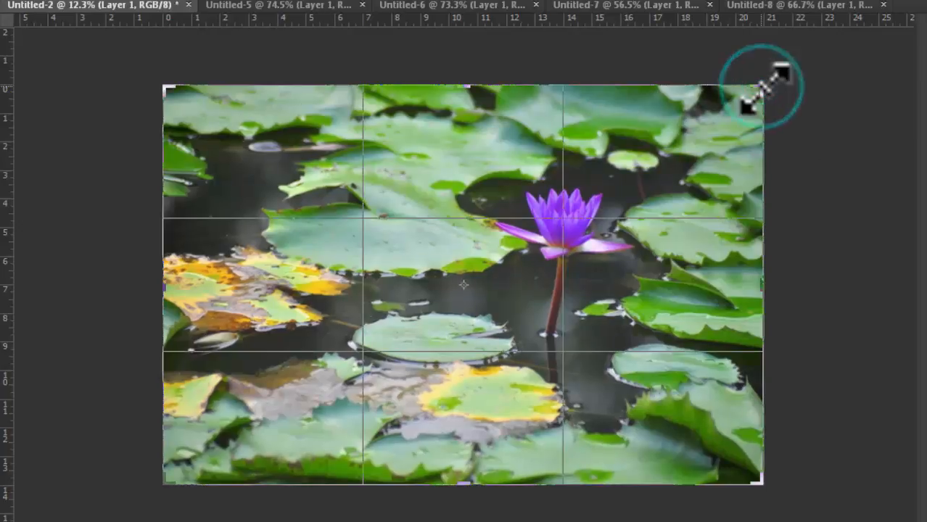
drag(759, 88, 769, 124)
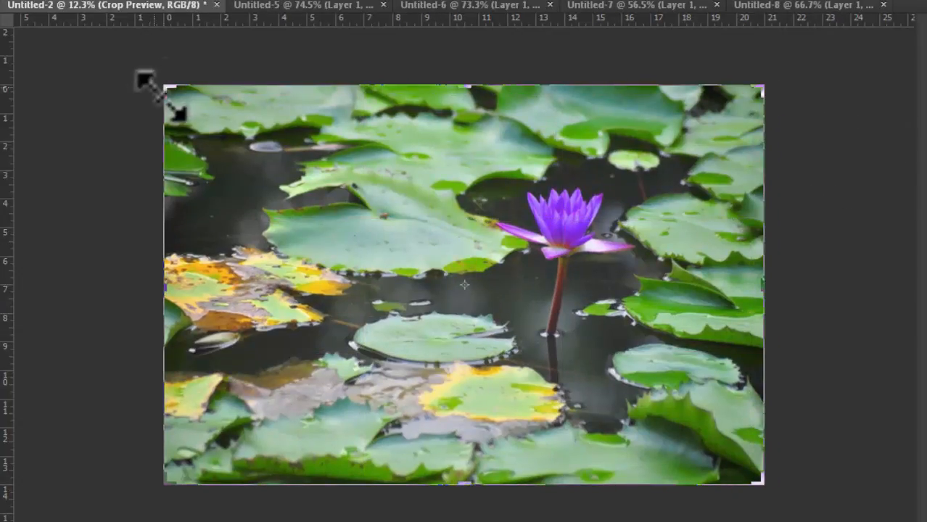
drag(166, 91, 136, 120)
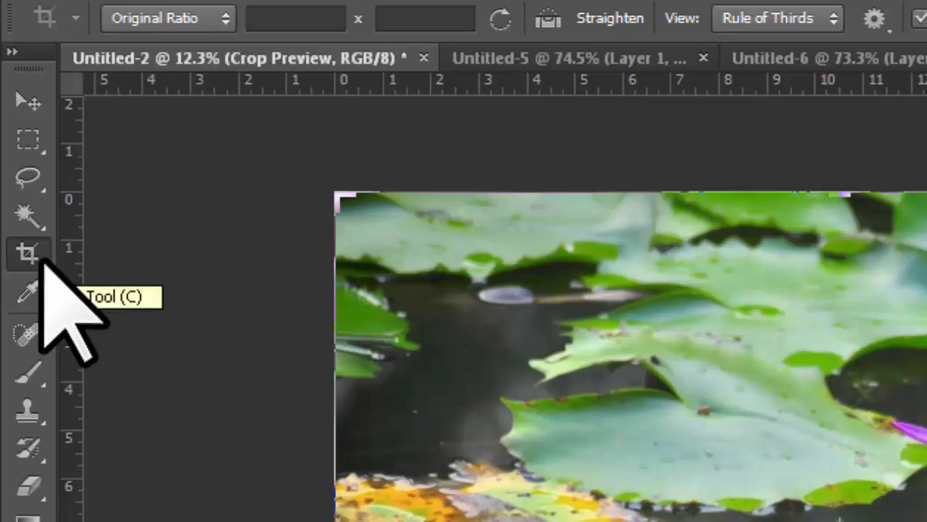
click(41, 261)
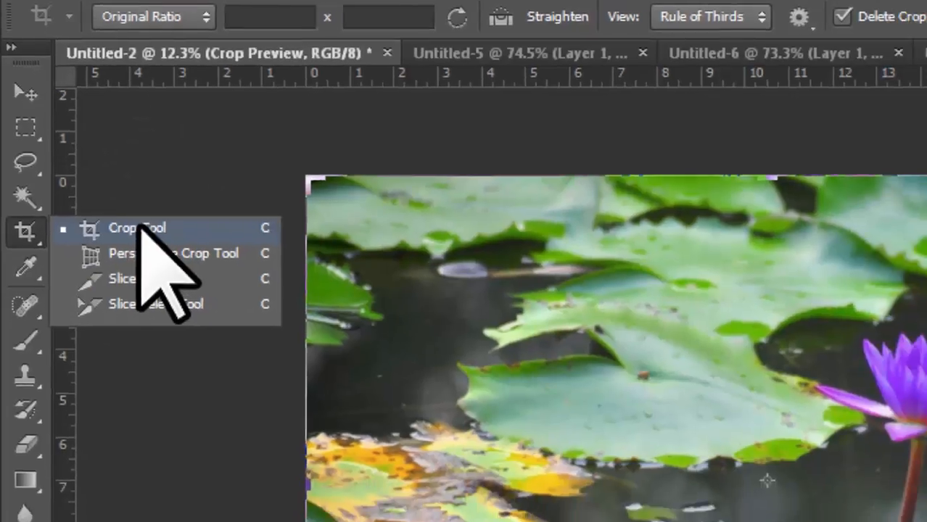
click(156, 249)
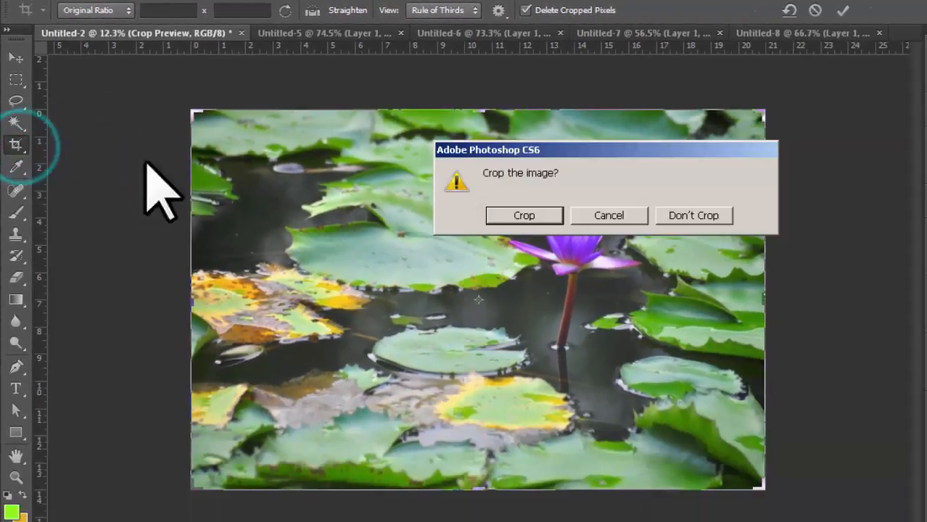
- Dismiss the crop prompt, restore the crop to the full 21 × 14 in, and choose Don't Crop
click(605, 210)
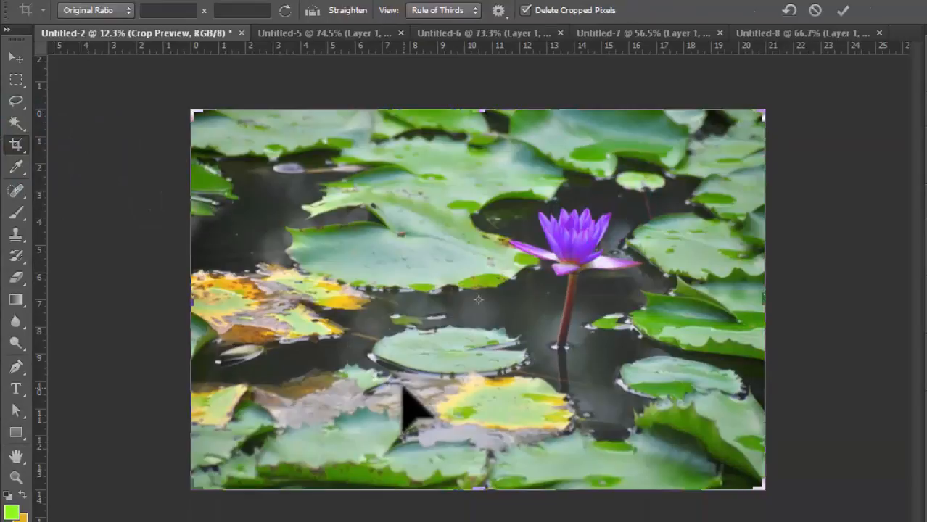
scroll(403, 387, down, 2)
scroll(403, 387, up, 5)
scroll(403, 387, down, 1)
scroll(404, 388, down, 1)
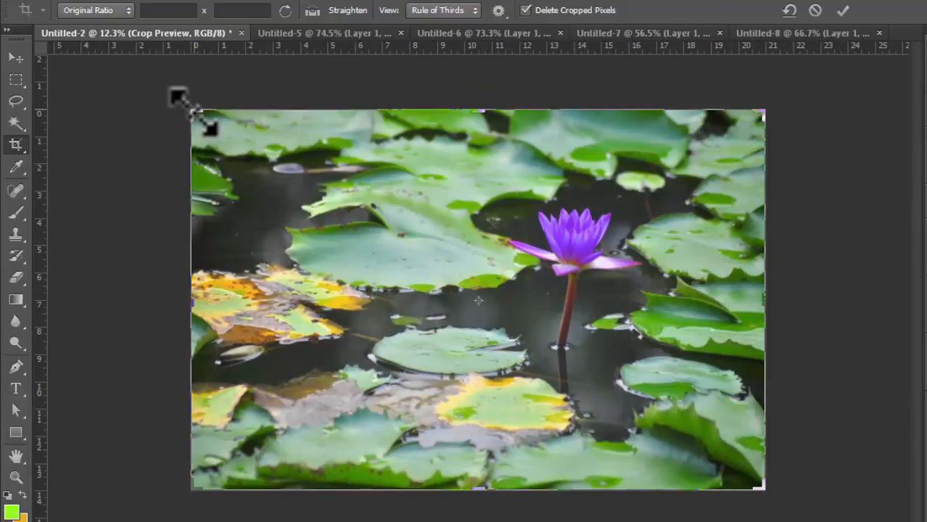
mouse_move(195, 113)
mouse_down()
mouse_move(228, 133)
mouse_move(192, 111)
mouse_up()
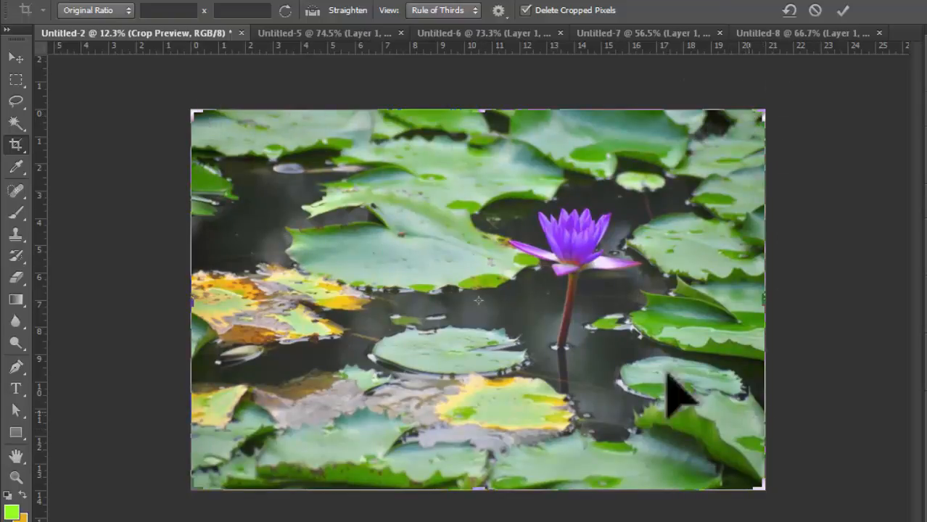
click(17, 58)
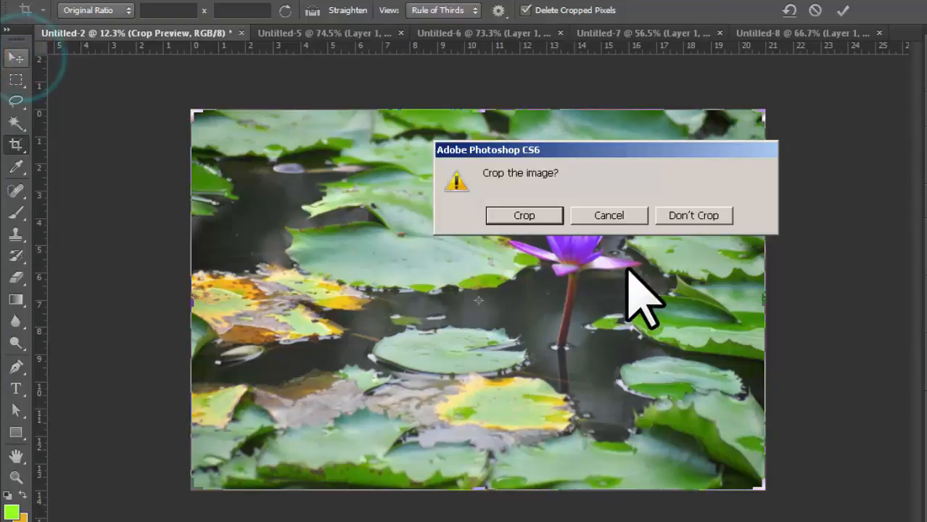
click(698, 214)
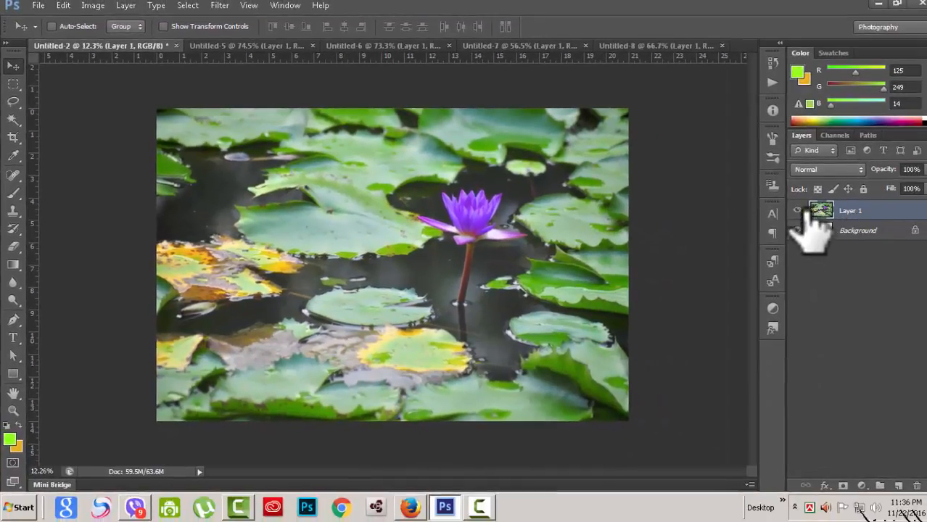
- Toggle Layer 1's visibility, then start a new crop and widen its left edge to the image border
click(797, 210)
click(797, 211)
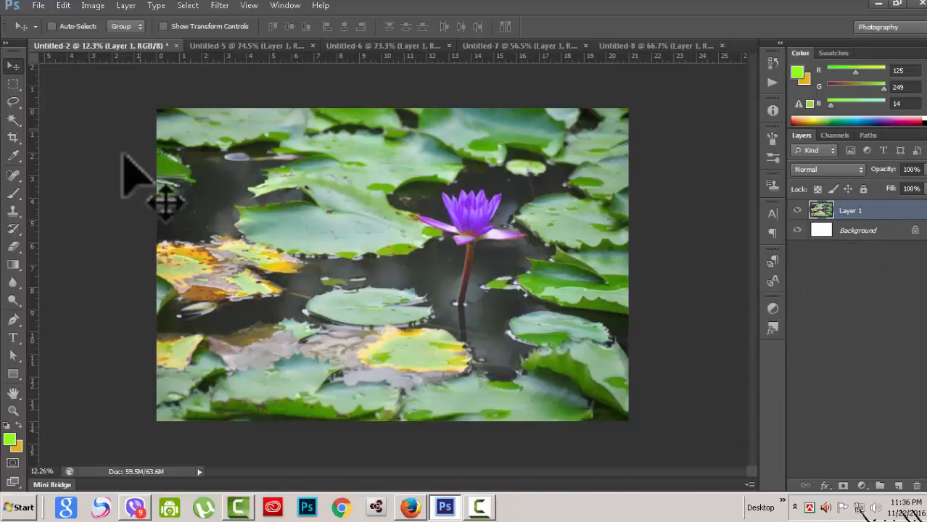
click(13, 137)
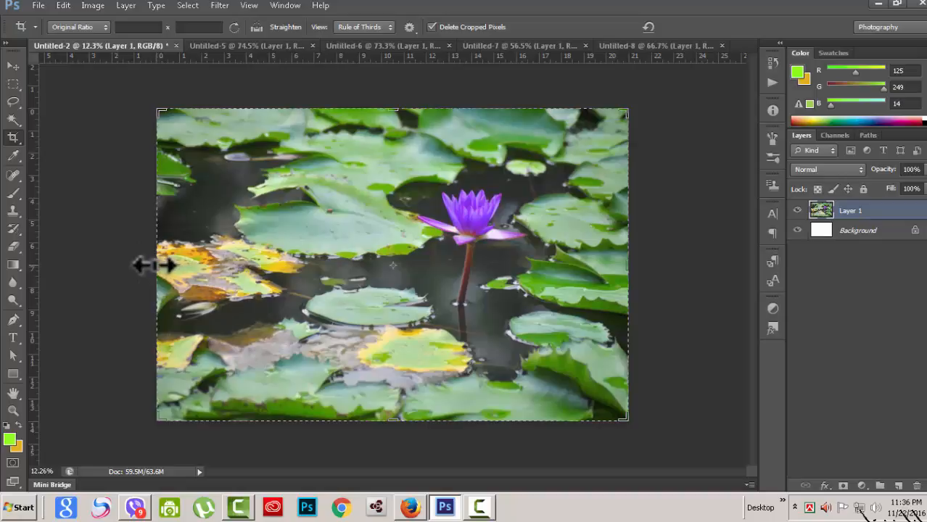
drag(156, 267, 242, 269)
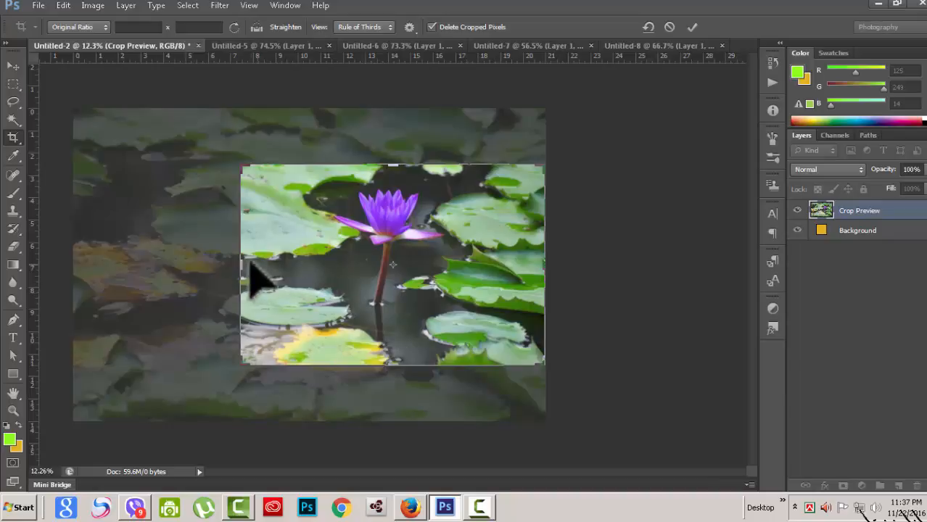
drag(241, 267, 196, 285)
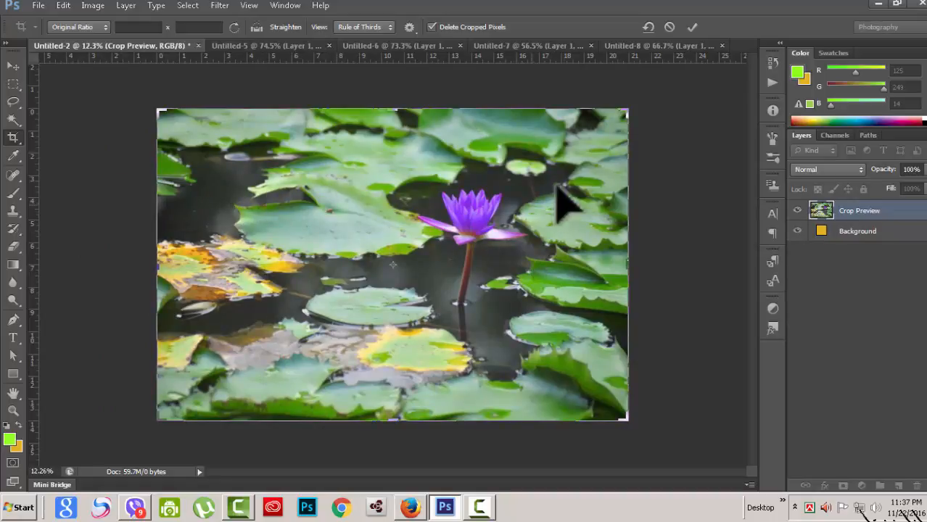
- Reselect the standard Crop Tool and change its ratio from Original Ratio to Unconstrained
right_click(20, 142)
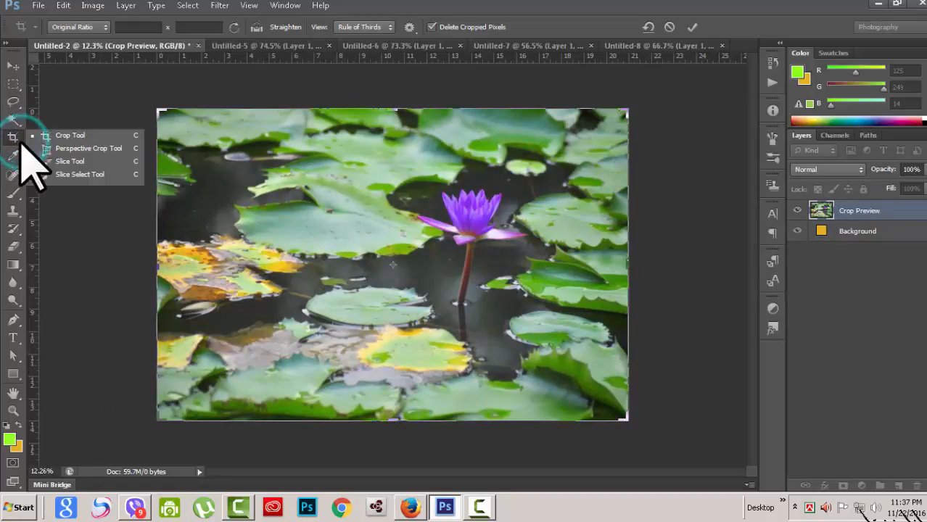
click(80, 135)
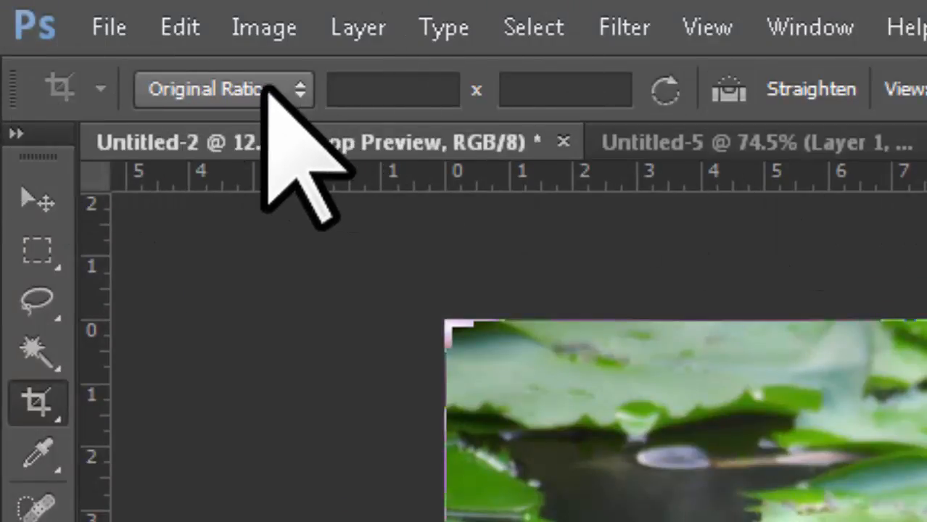
click(296, 89)
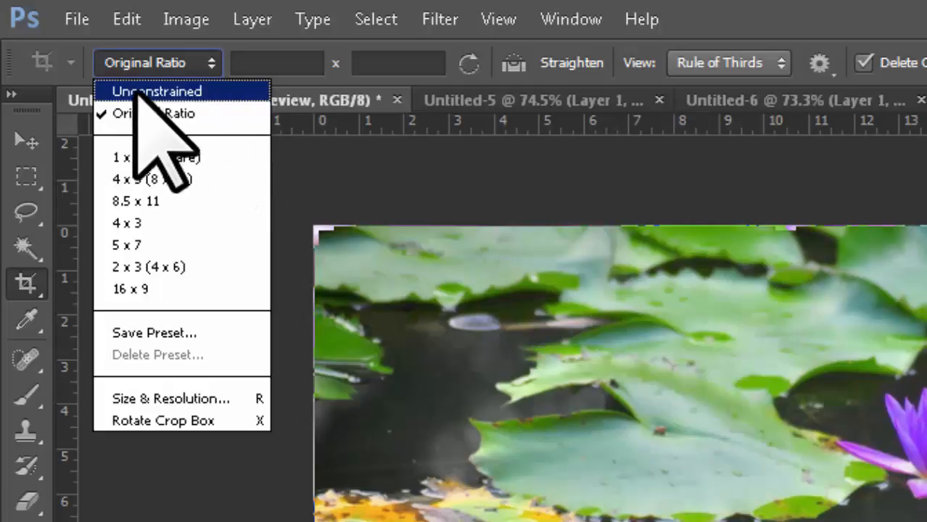
click(209, 88)
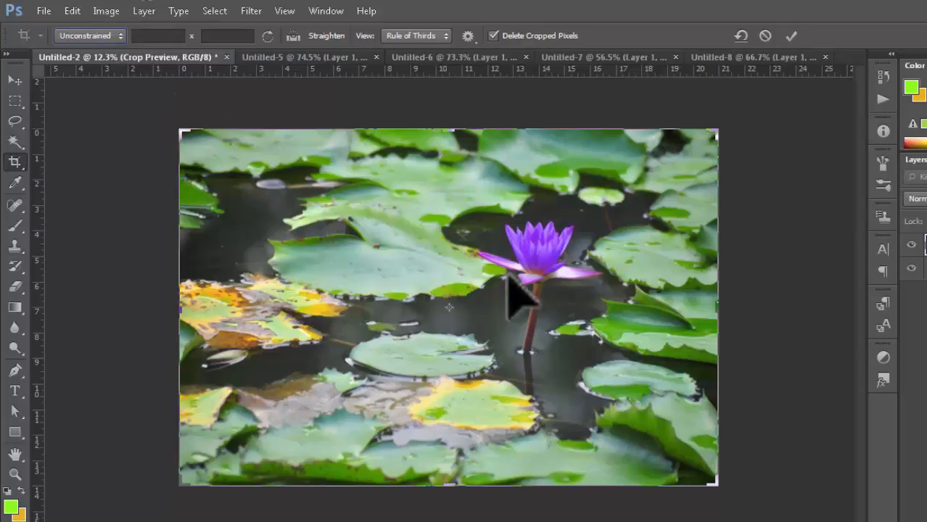
- Discard the pending crop with Don't Crop
click(105, 11)
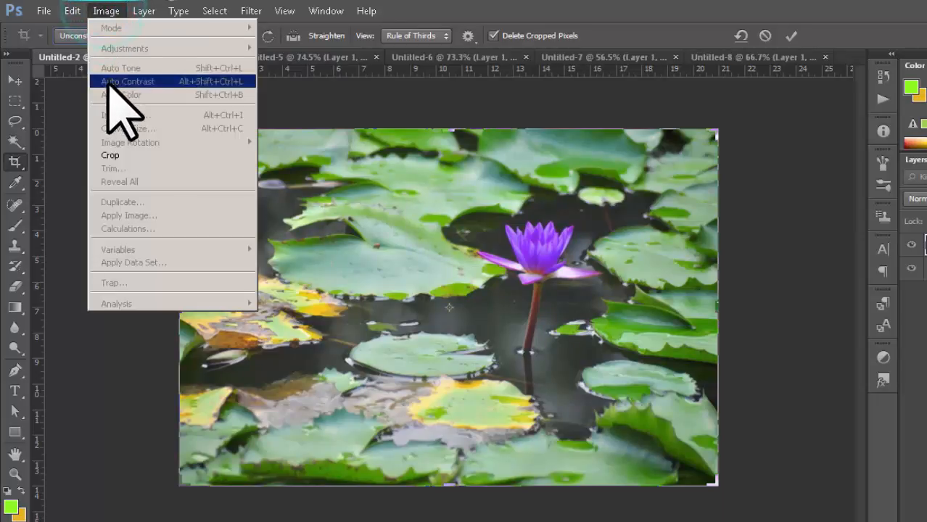
click(16, 80)
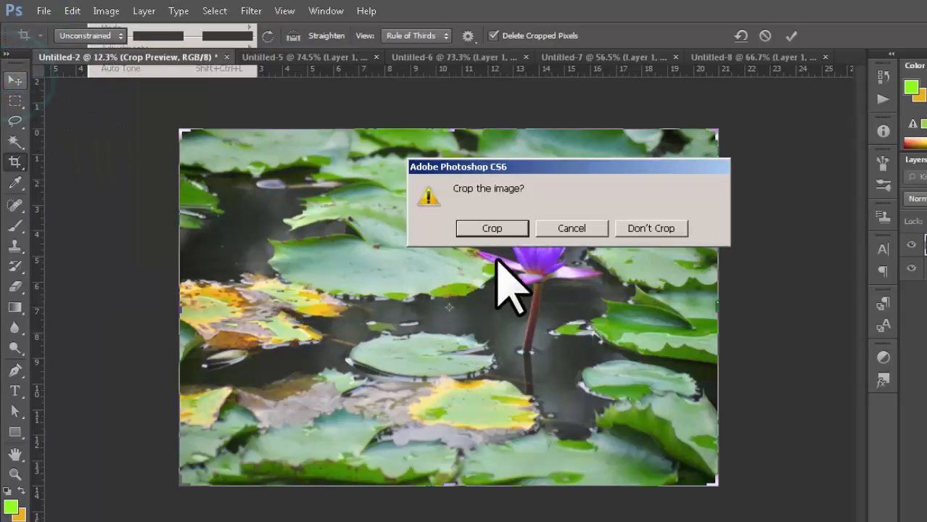
click(642, 228)
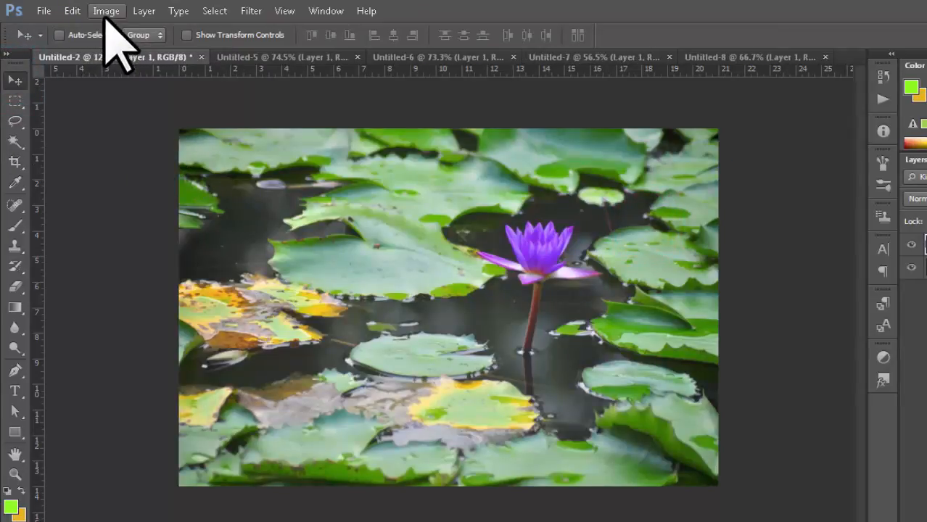
- Check Image Size: 5586 × 3724 pixels, 21 × 14 inches at 266 pixels/inch
click(106, 11)
click(122, 115)
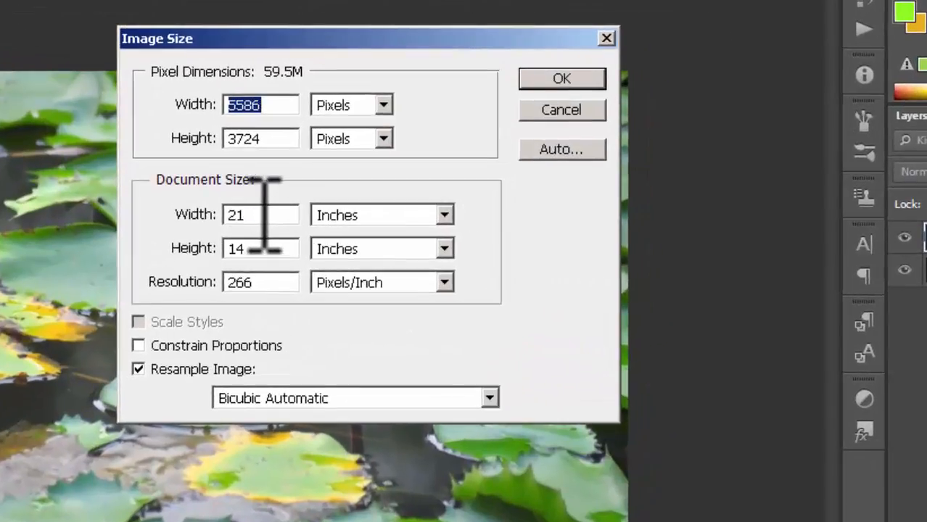
click(426, 226)
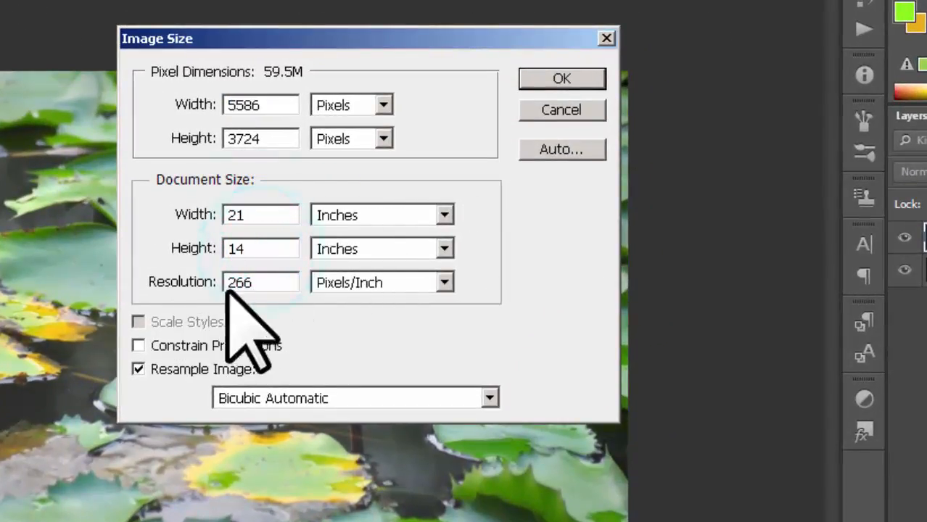
click(262, 283)
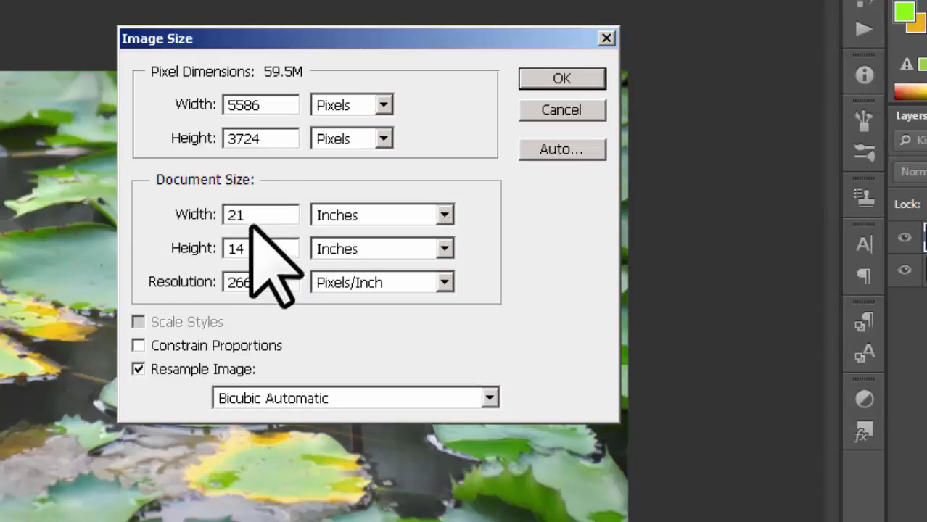
click(262, 282)
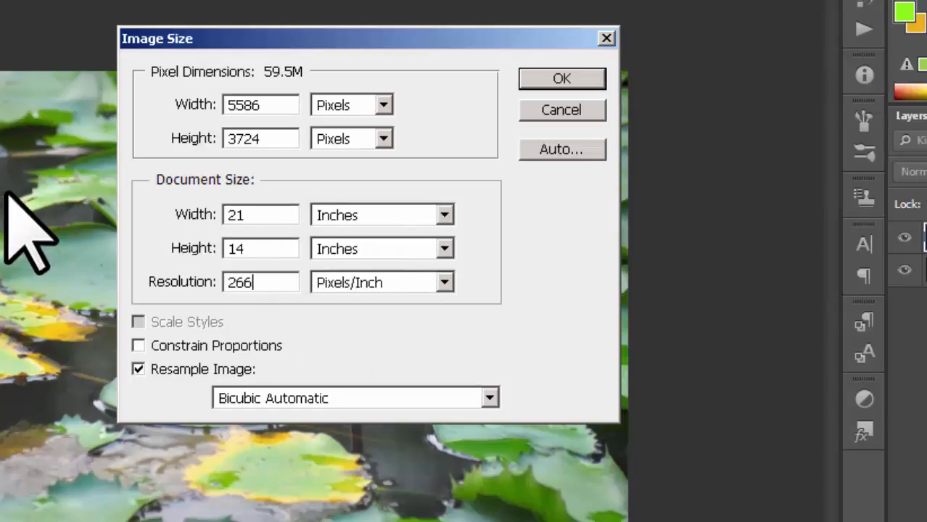
click(441, 215)
click(386, 254)
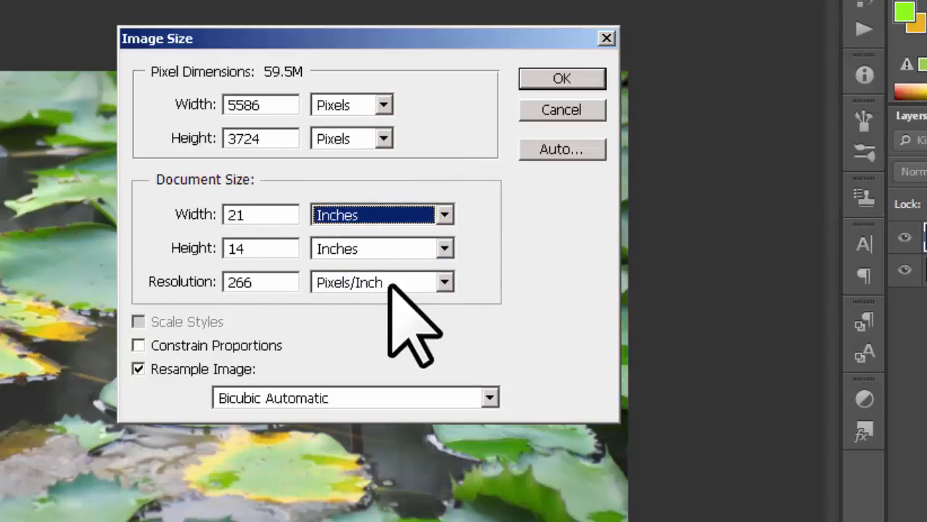
click(578, 85)
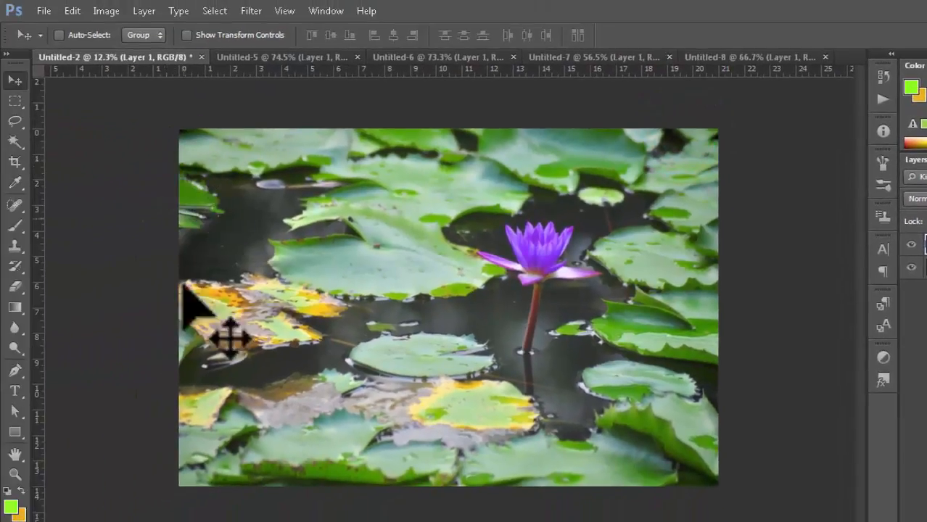
click(17, 163)
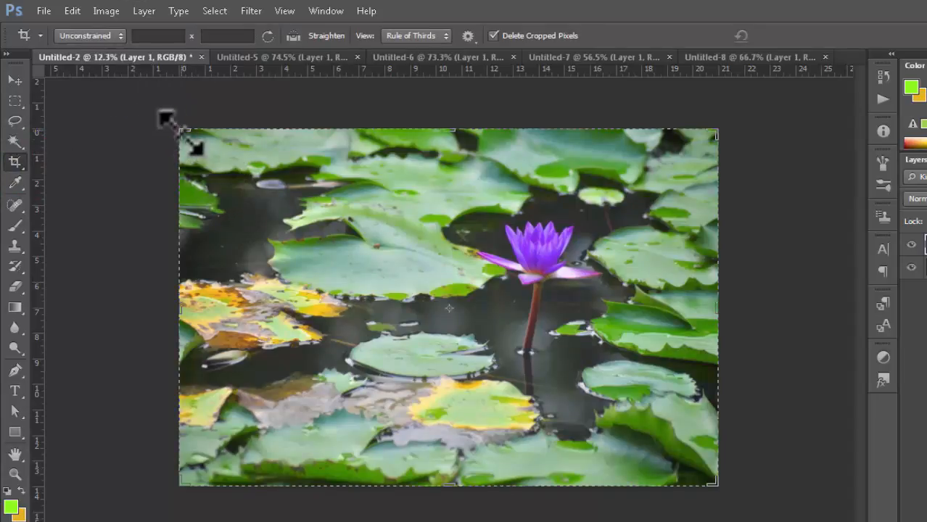
- Drag the crop edges and corners inward until only the purple lily flower and stem remain
drag(180, 132, 259, 165)
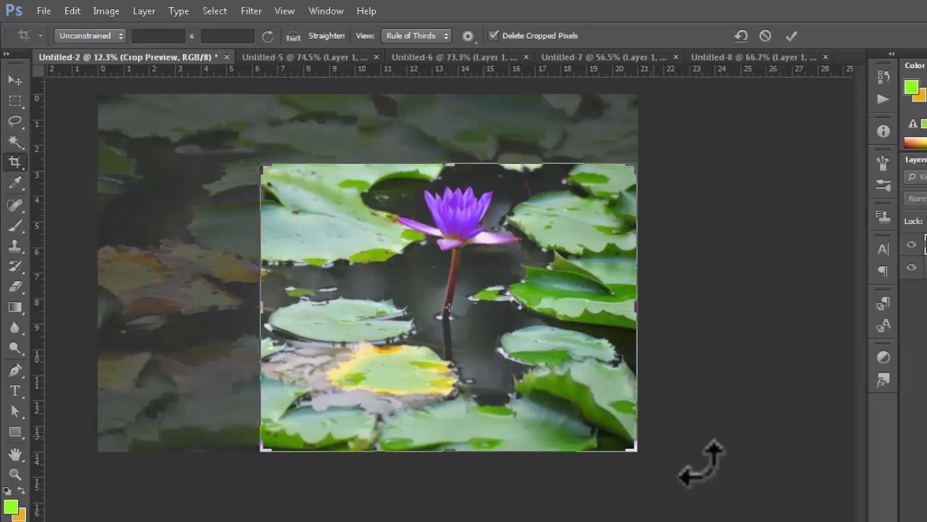
drag(449, 449, 458, 410)
drag(262, 309, 303, 319)
drag(451, 214, 449, 220)
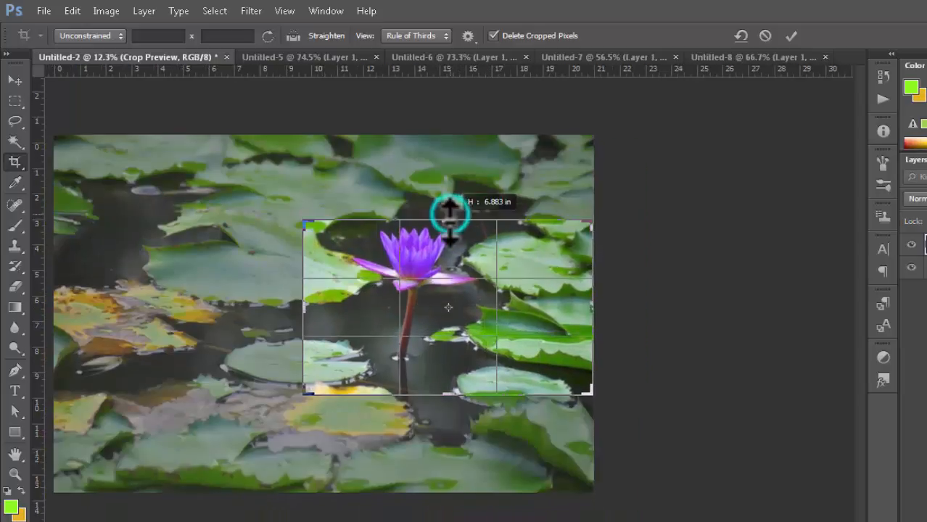
drag(593, 302, 534, 298)
drag(362, 307, 387, 306)
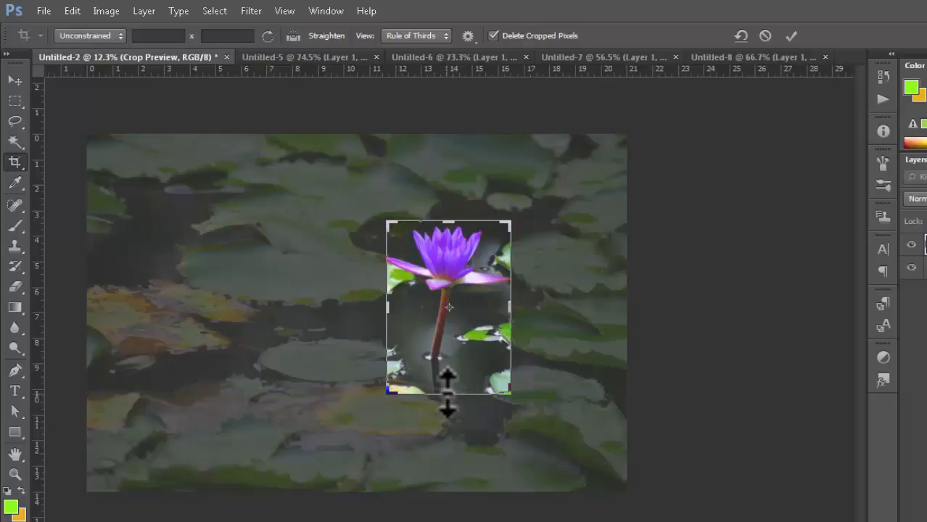
drag(448, 392, 447, 367)
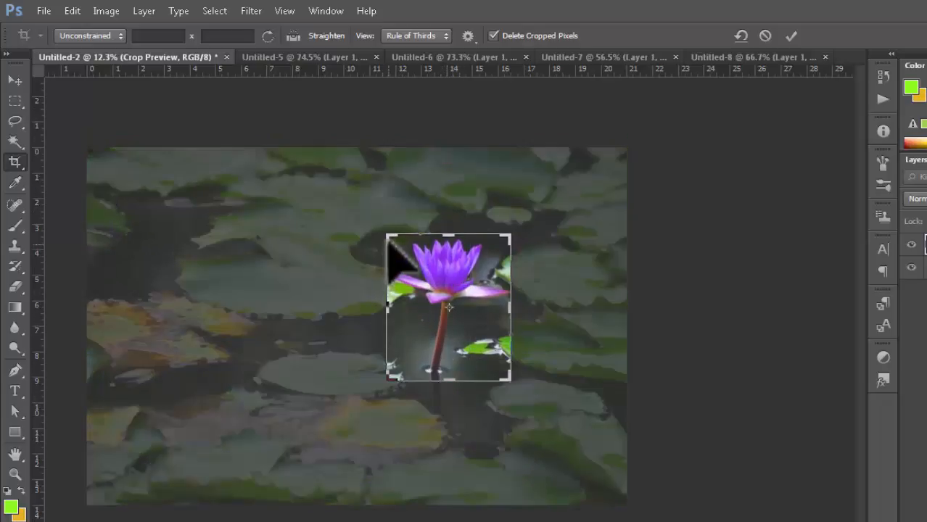
drag(389, 238, 398, 245)
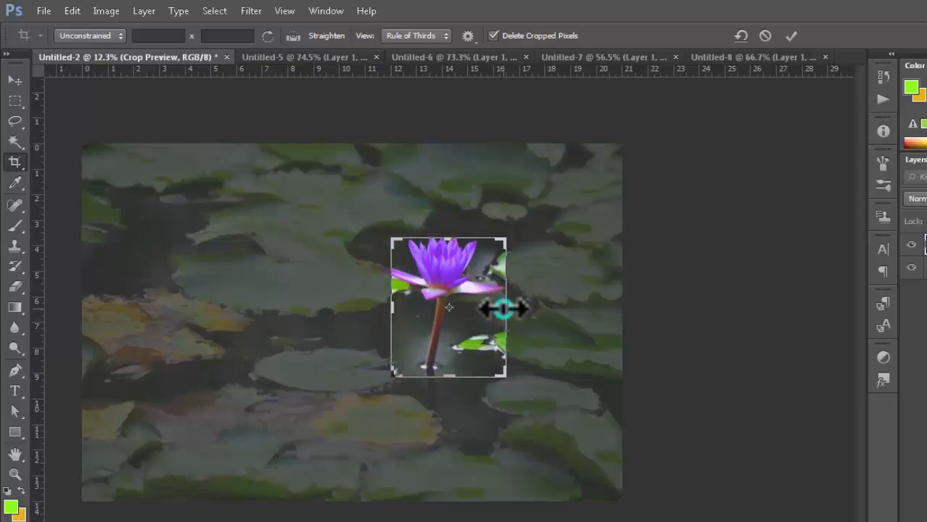
drag(503, 309, 496, 307)
drag(452, 375, 448, 362)
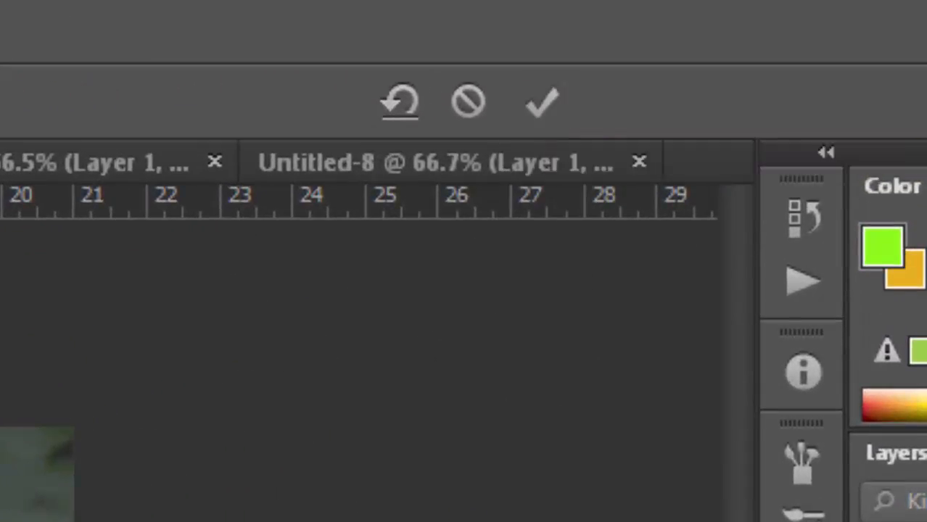
- Cancel the old crop and redraw a new crop frame around the lily from all sides
click(468, 103)
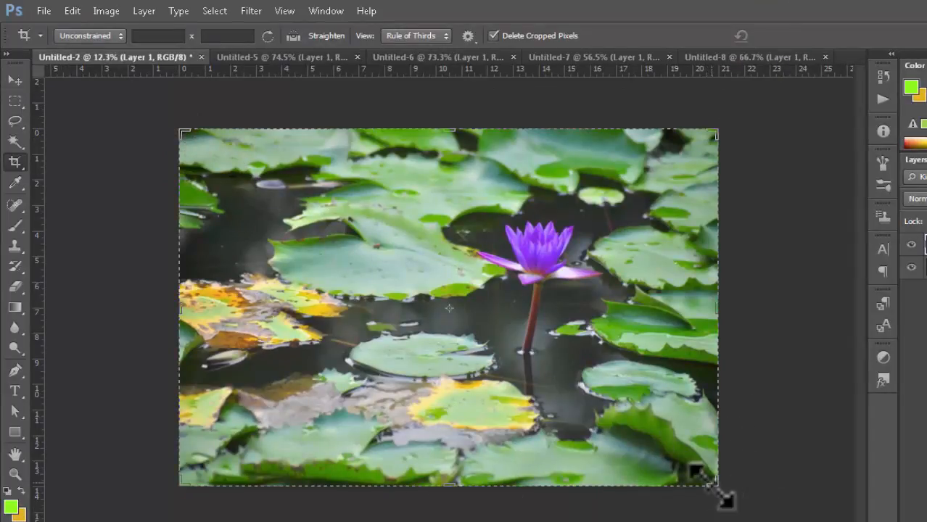
drag(714, 483, 682, 408)
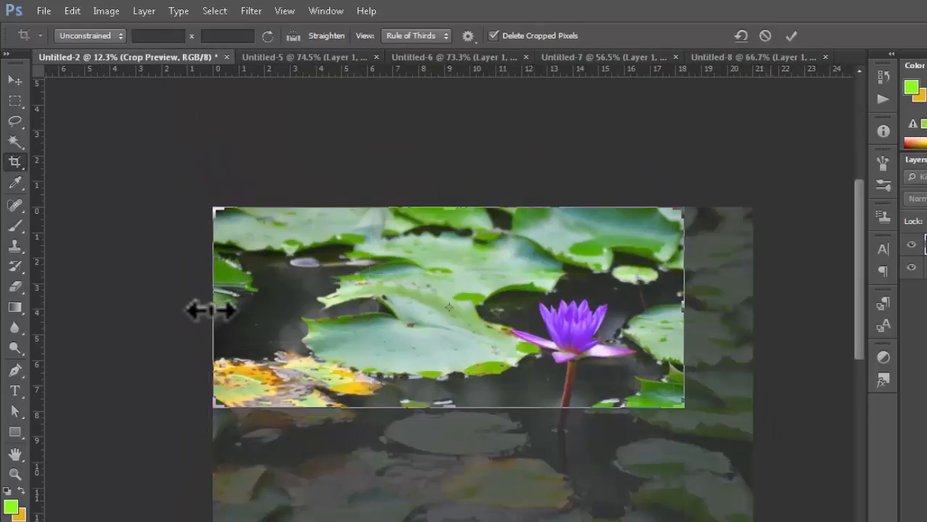
drag(210, 310, 346, 312)
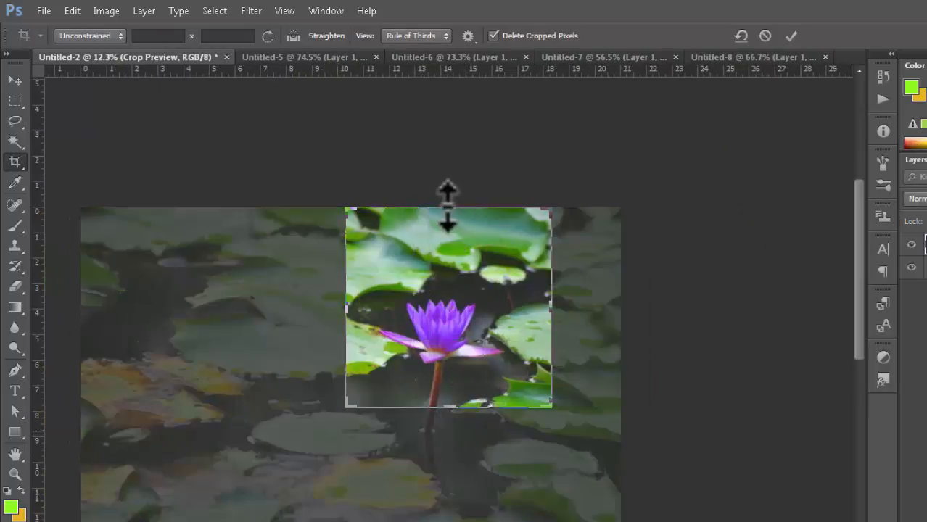
drag(448, 206, 444, 239)
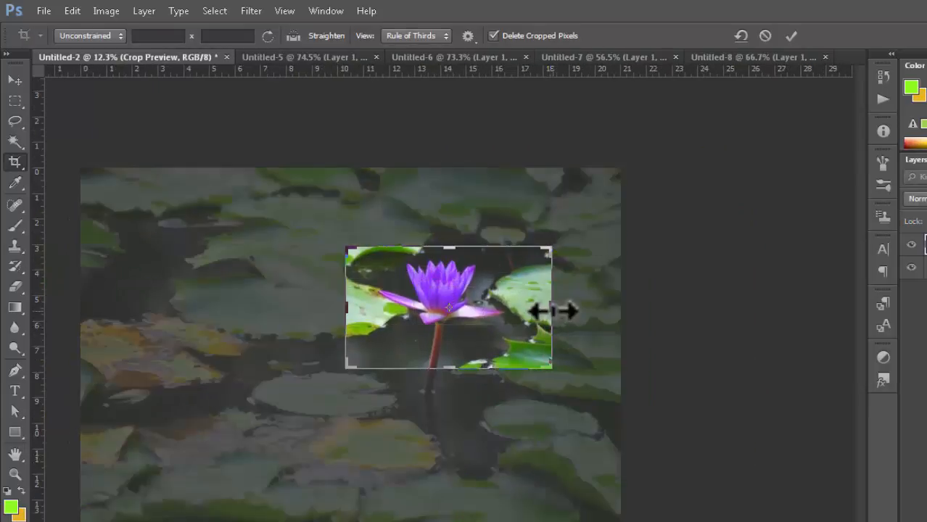
drag(551, 310, 544, 309)
drag(364, 308, 376, 313)
drag(527, 312, 519, 332)
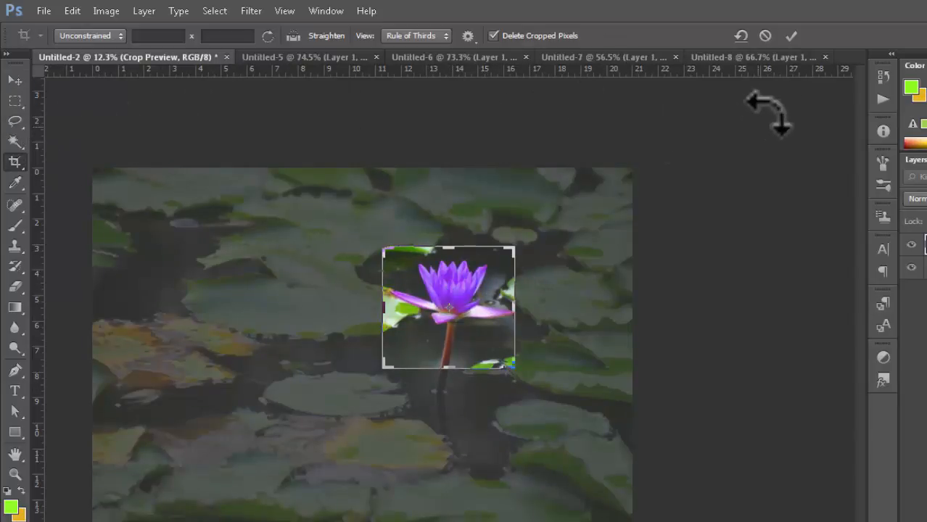
- Restart the crop, frame the lily and stem tightly in portrait, and commit it
click(765, 36)
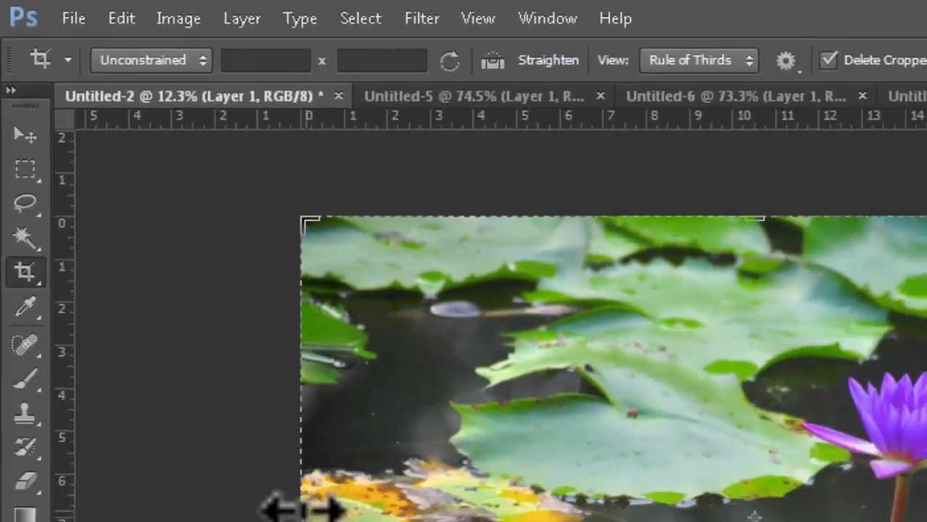
drag(199, 335, 357, 334)
drag(636, 341, 571, 333)
drag(493, 521, 501, 474)
drag(494, 201, 500, 234)
click(871, 39)
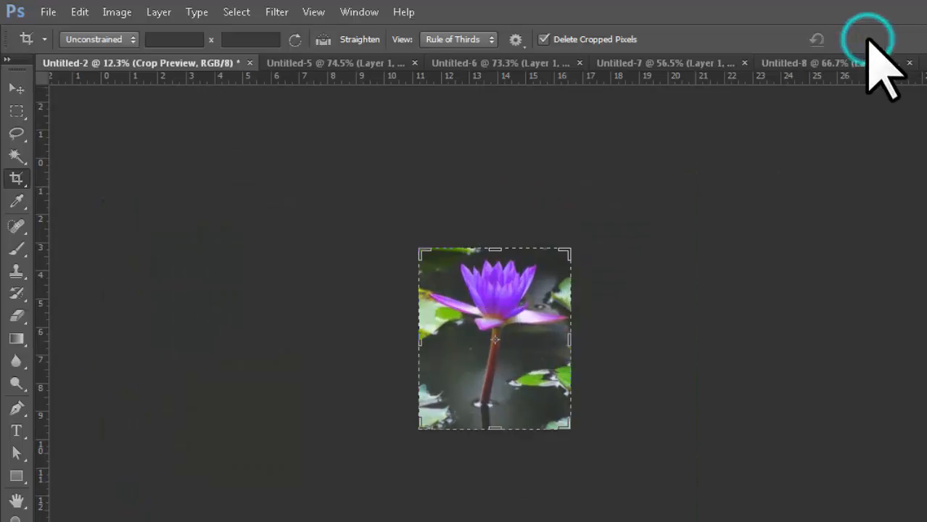
click(17, 88)
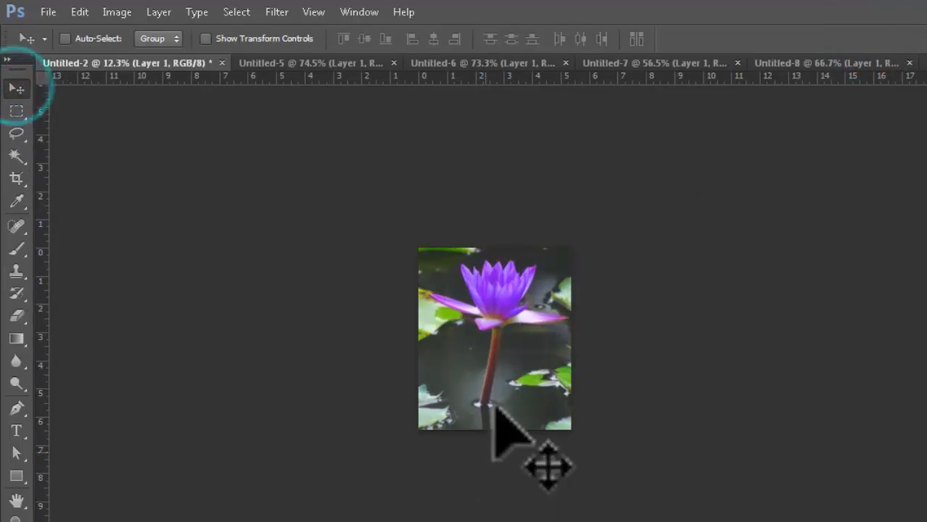
- Nudge the cropped picture, check its 1429 × 1718 pixel size, and reselect the Crop tool
mouse_move(501, 334)
mouse_down()
mouse_move(501, 380)
mouse_move(517, 316)
mouse_move(512, 330)
mouse_up()
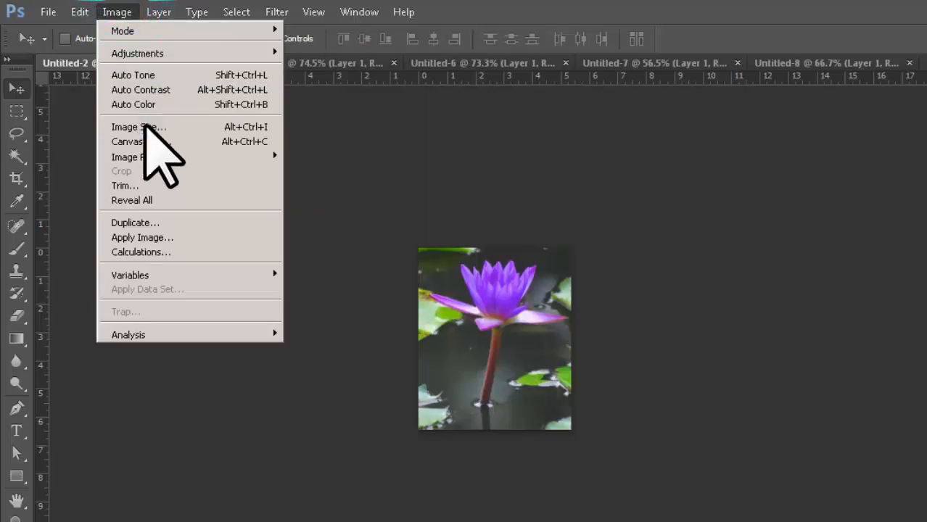
click(148, 128)
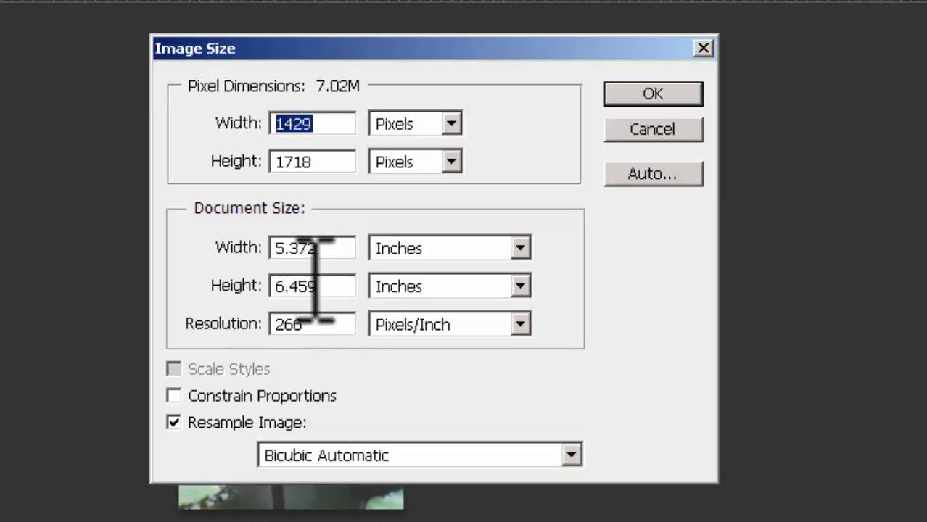
click(640, 133)
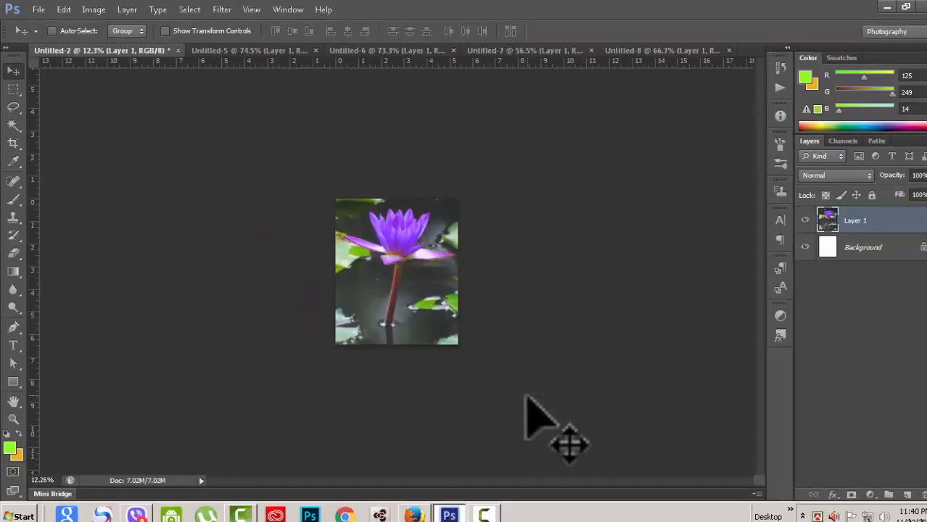
click(14, 141)
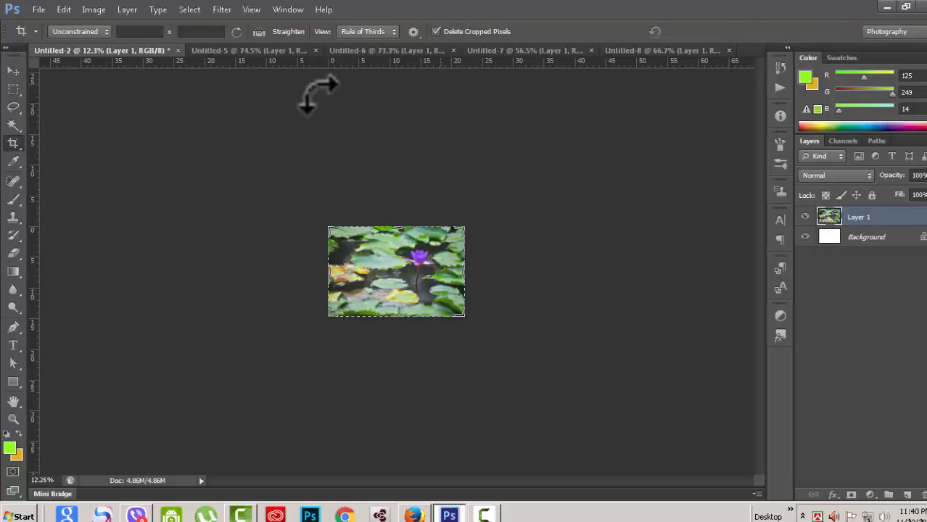
click(13, 70)
scroll(527, 332, up, 10)
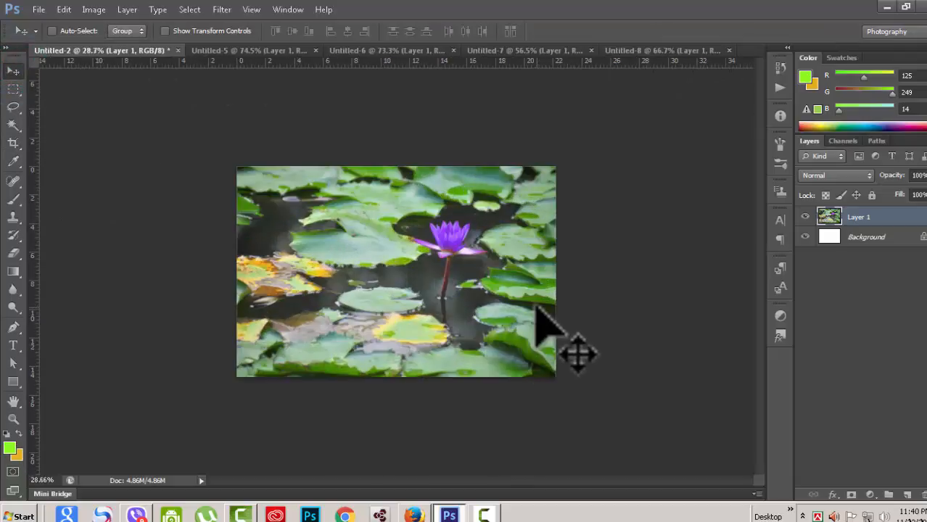
click(94, 10)
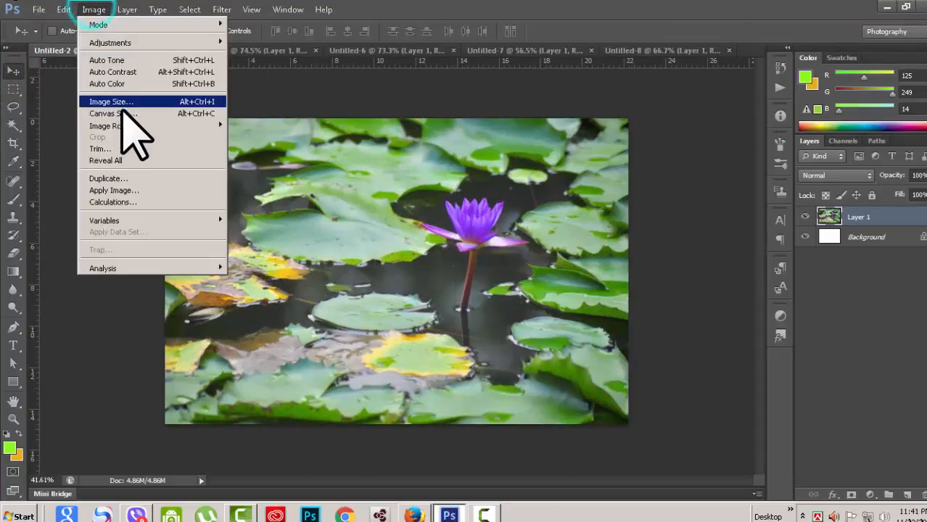
click(127, 101)
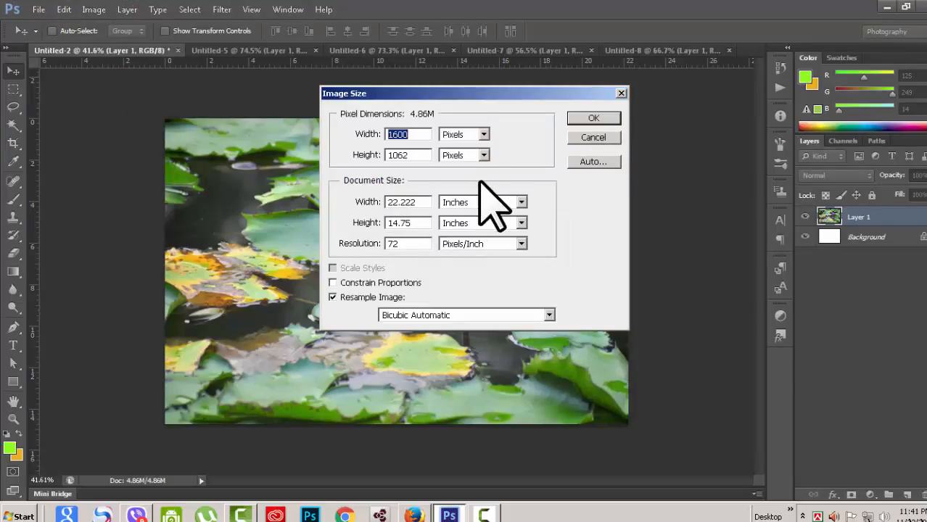
click(593, 138)
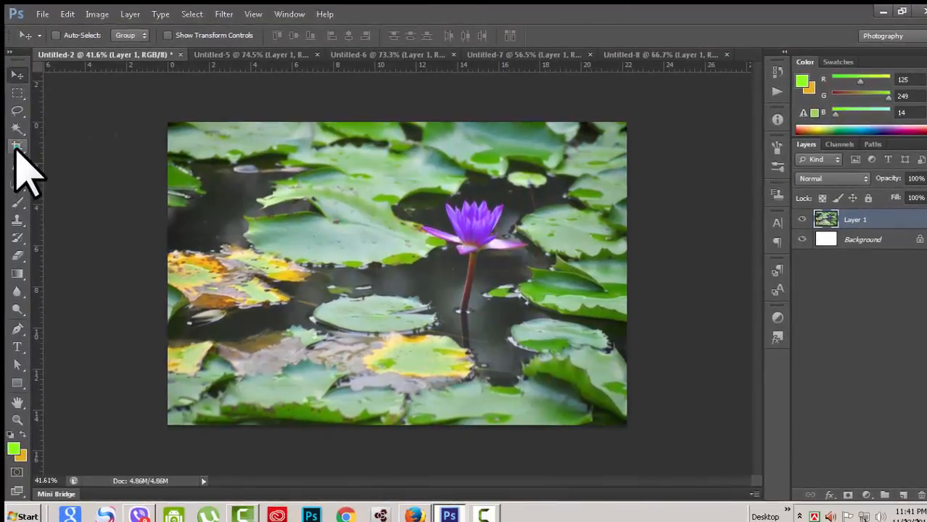
click(17, 146)
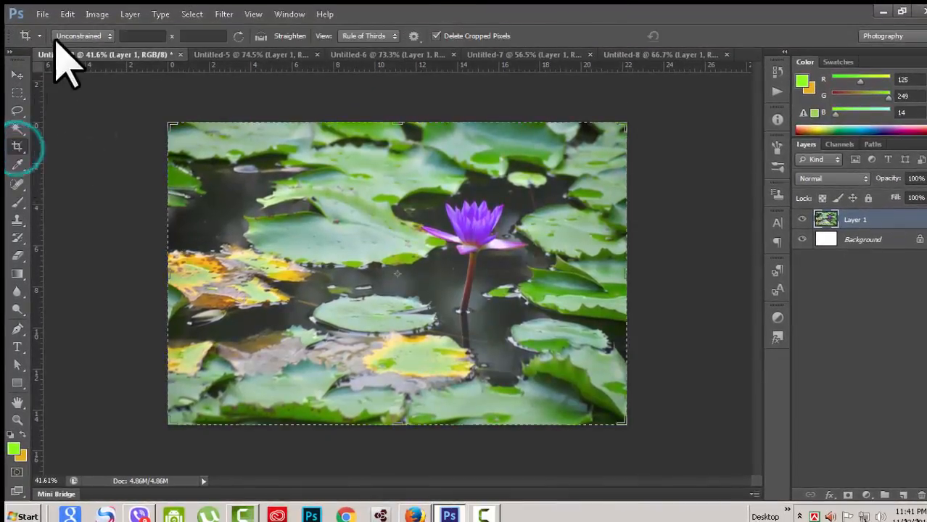
- Enter 21 × 14 inches in Image Size's Document Size and apply, giving 1512 × 1008 pixels
click(109, 37)
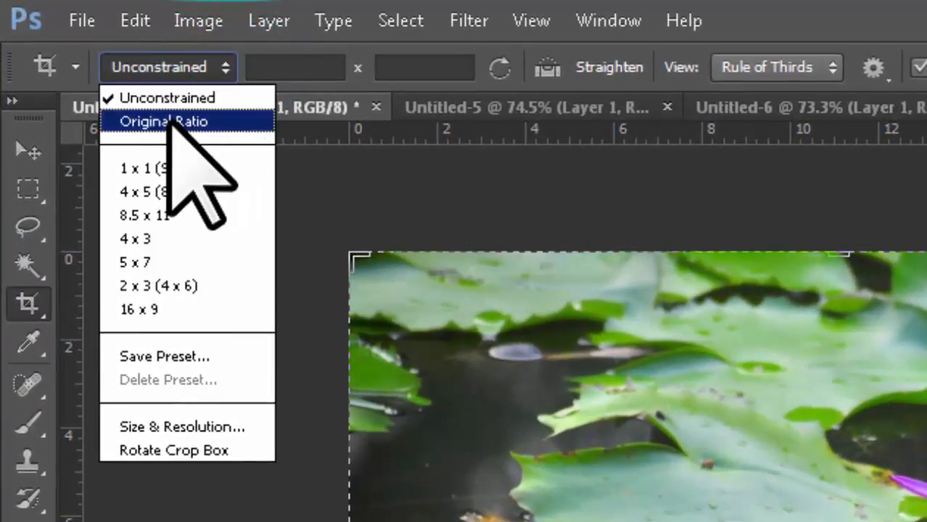
key(Escape)
click(210, 19)
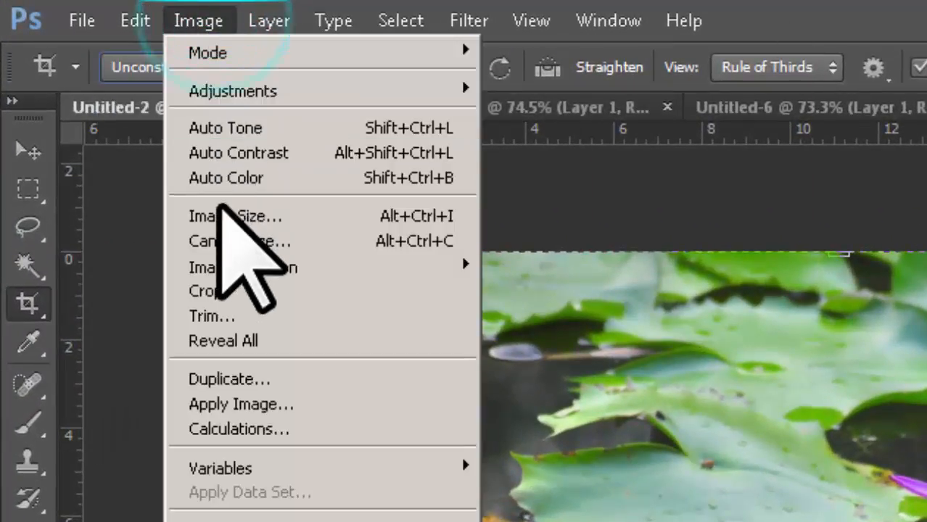
click(221, 210)
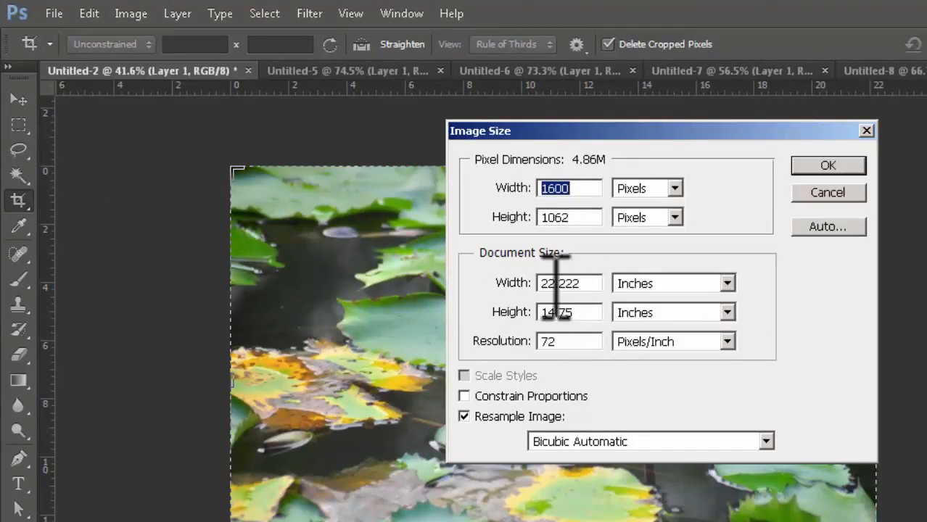
click(586, 283)
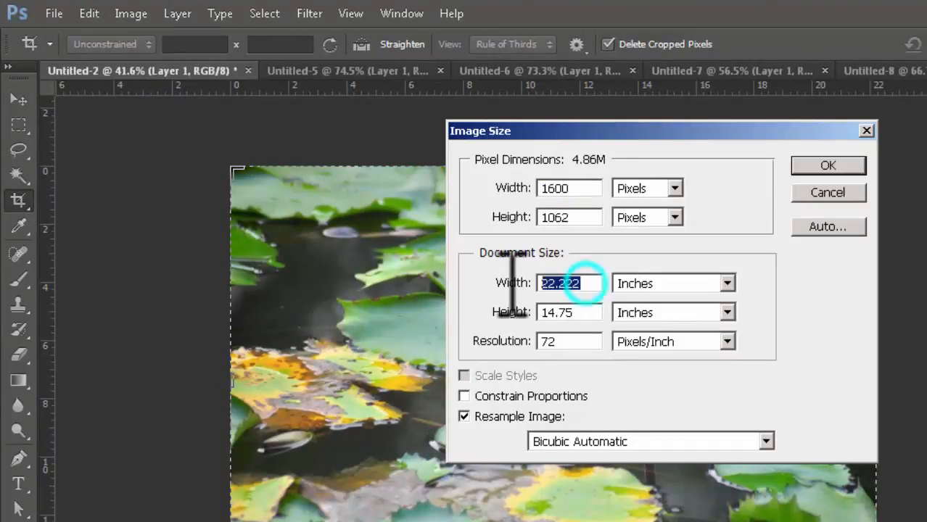
text(21)
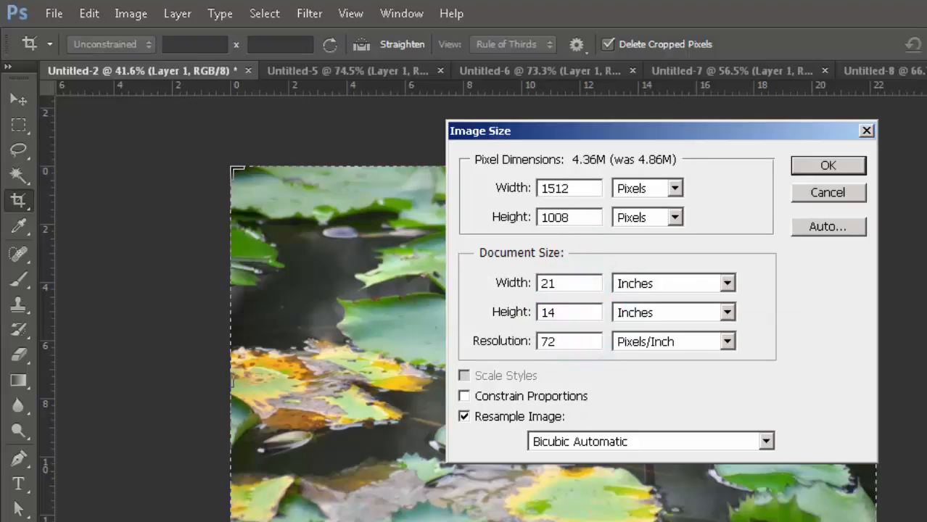
click(841, 165)
click(786, 331)
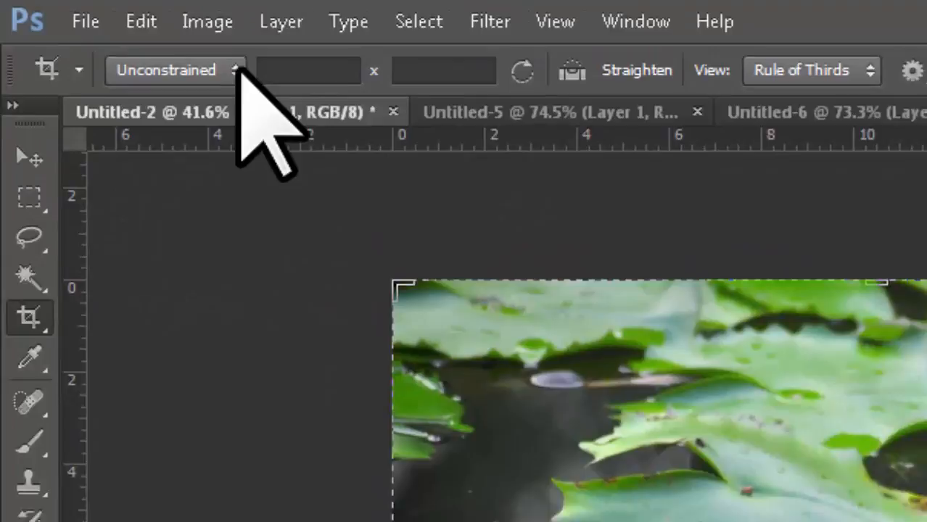
- Keep the crop at Original Ratio, then leave cropping and choose Don't Crop to keep the full photo
click(149, 44)
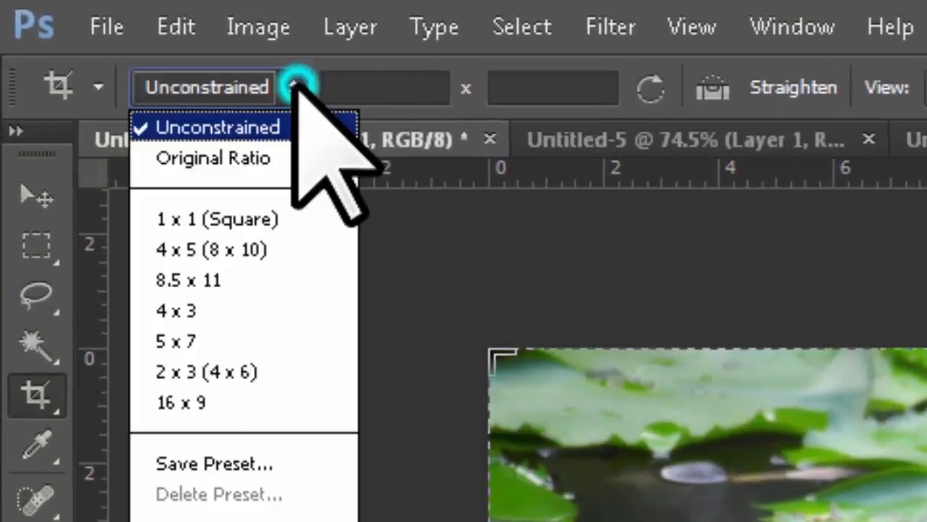
click(236, 154)
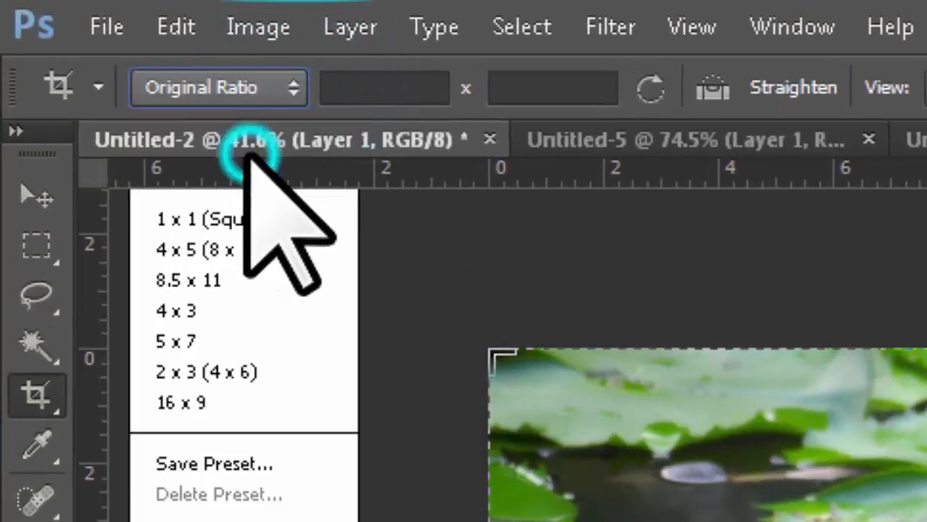
click(258, 27)
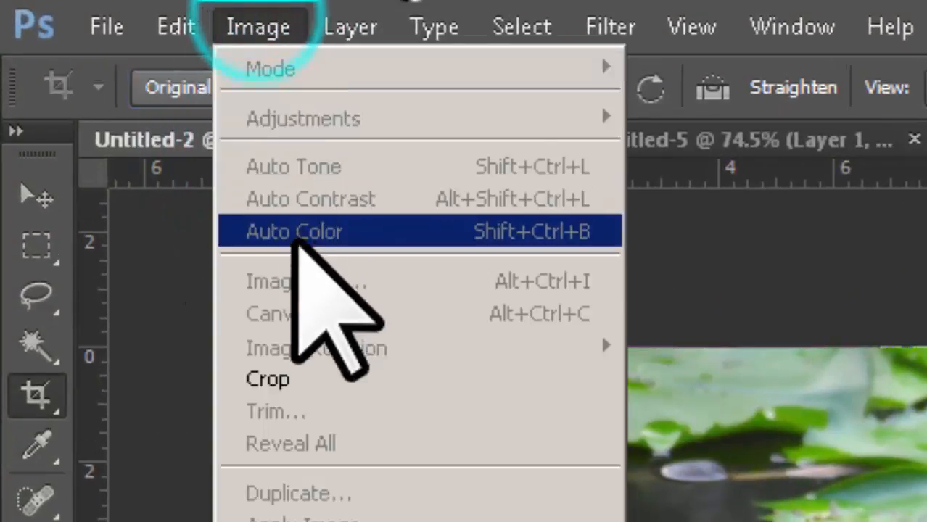
click(21, 190)
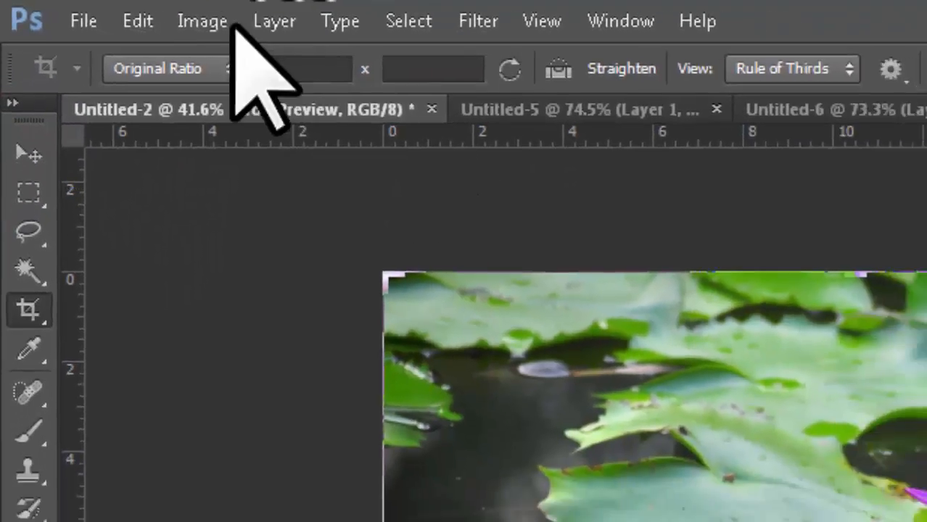
click(259, 27)
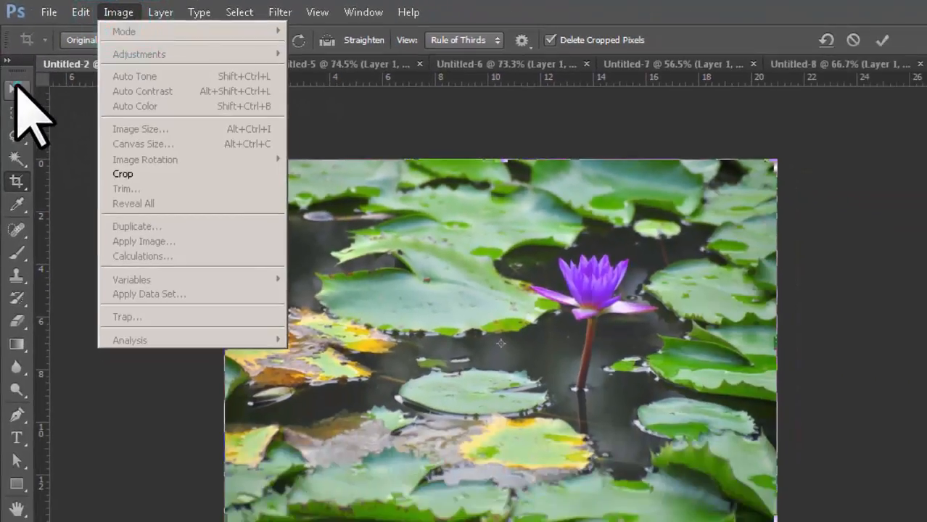
click(16, 88)
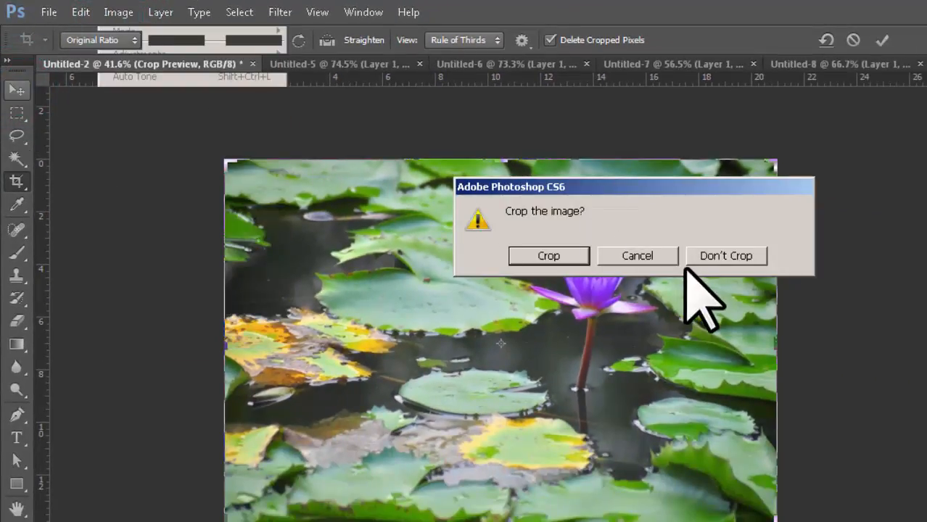
click(719, 251)
- Confirm in Image Size that the photo is still 1512 × 1008 pixels, then reselect the Crop tool
click(116, 12)
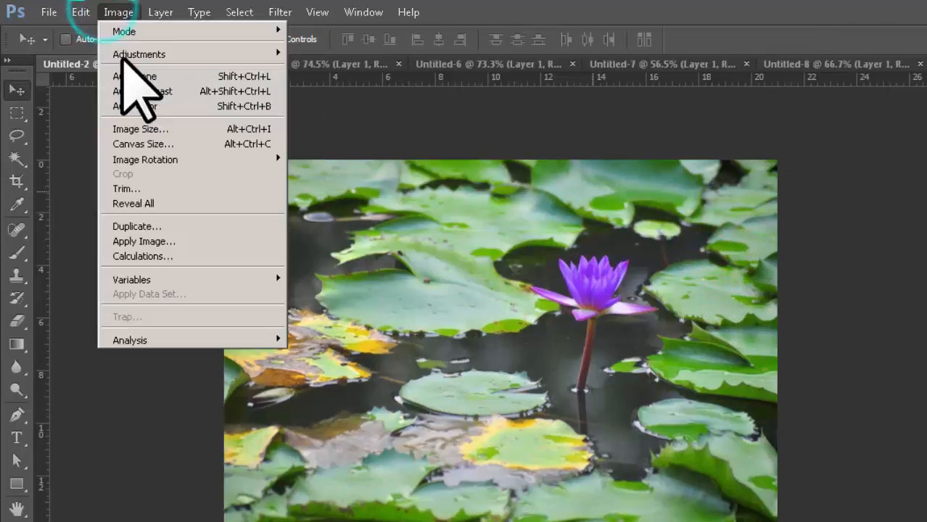
click(144, 129)
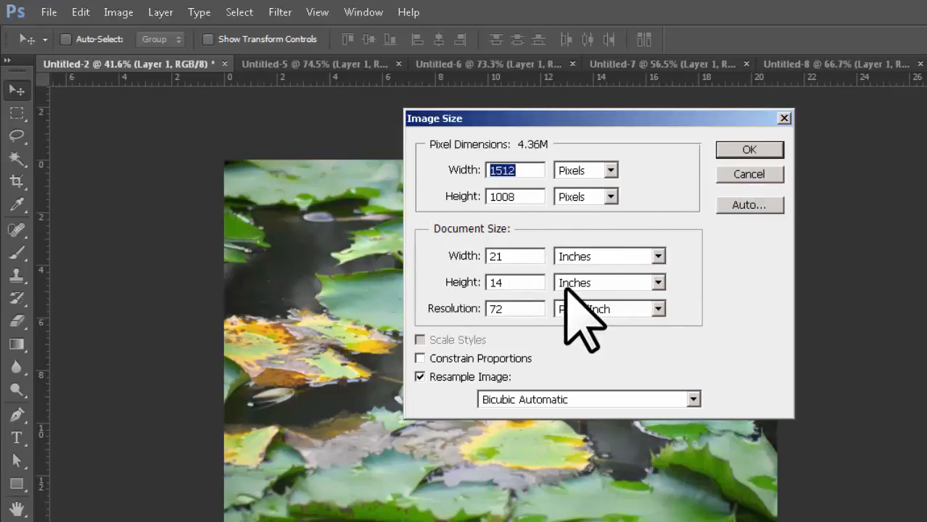
click(754, 176)
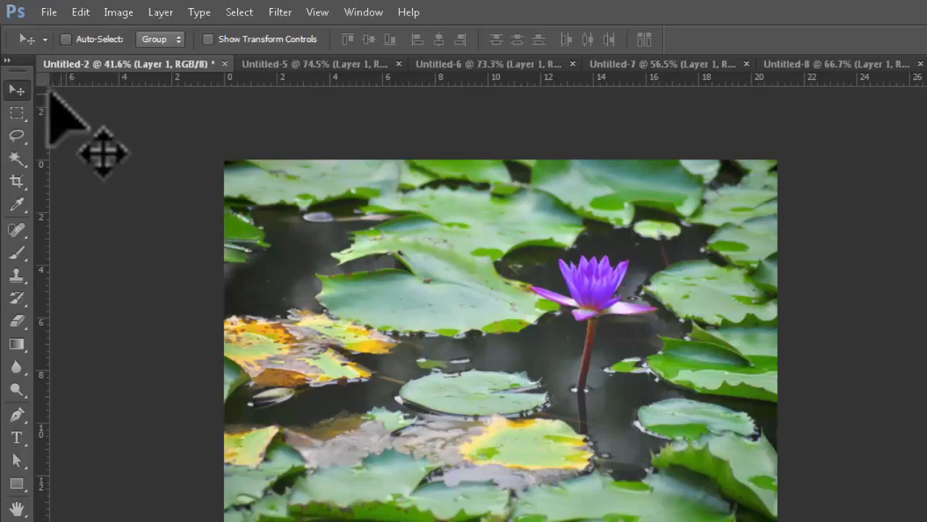
click(17, 181)
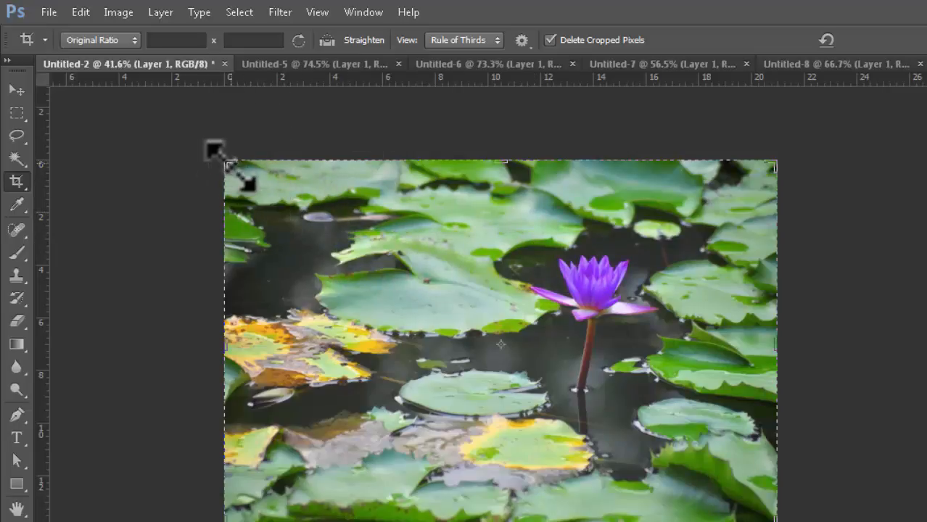
- Shrink the crop box and shift the photo so a small landscape frame surrounds the purple lotus and stem
drag(224, 167, 300, 235)
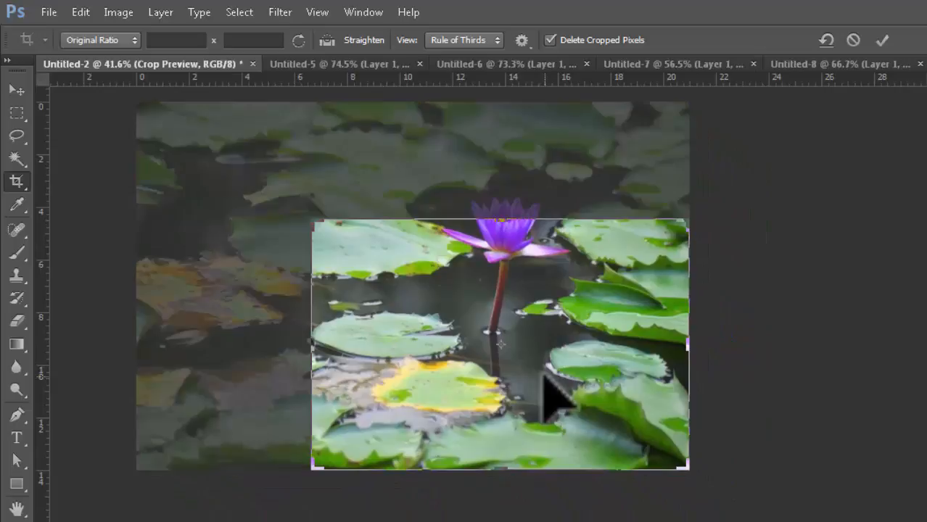
mouse_move(544, 376)
mouse_down()
mouse_move(548, 362)
mouse_move(543, 387)
mouse_up()
drag(313, 228, 343, 239)
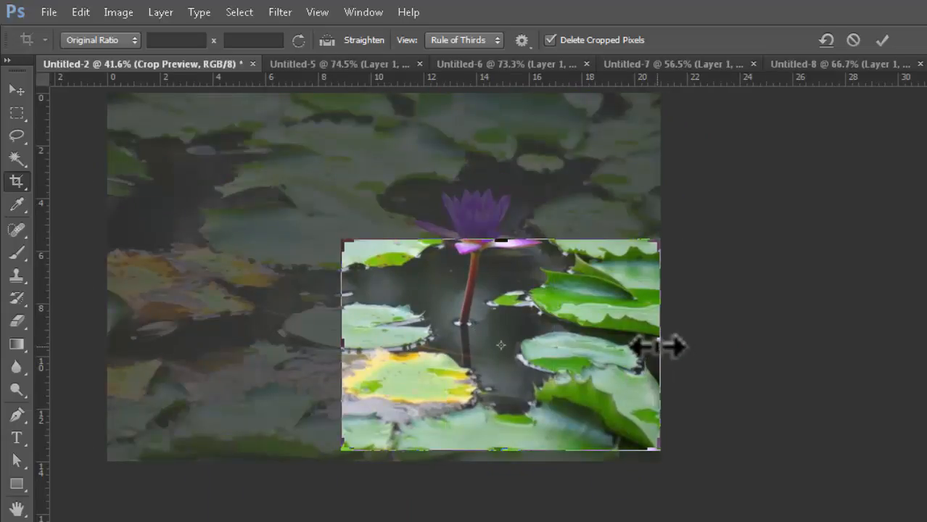
drag(657, 348, 609, 340)
drag(543, 361, 522, 426)
drag(393, 345, 437, 371)
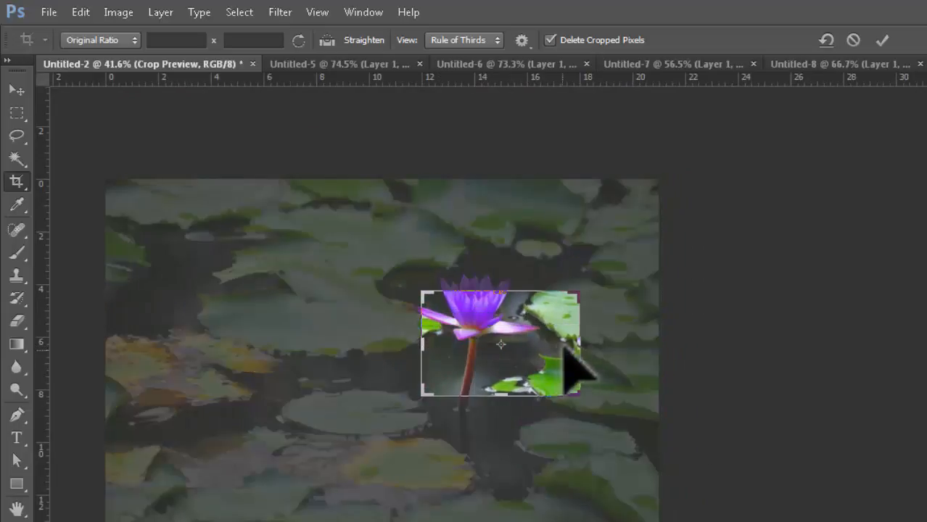
drag(573, 343, 509, 382)
drag(438, 345, 439, 343)
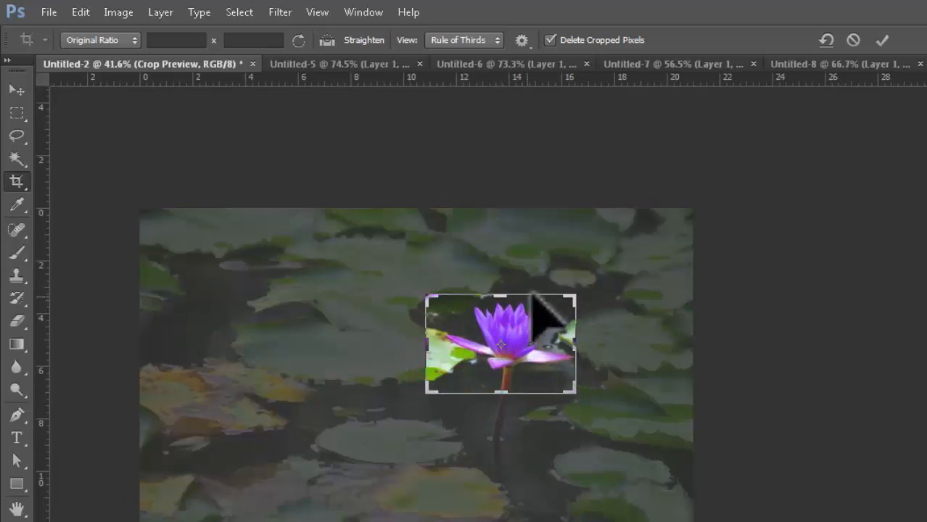
drag(504, 392, 507, 411)
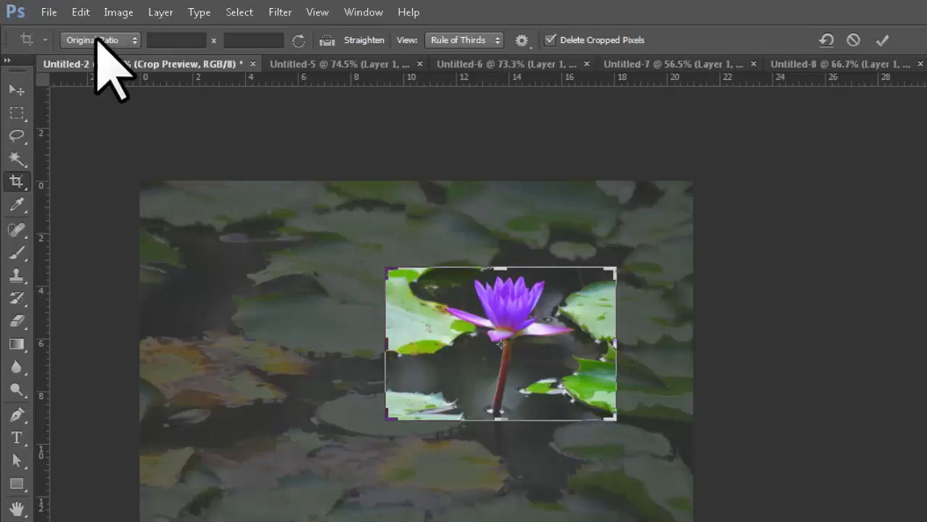
mouse_move(387, 270)
mouse_down()
mouse_move(379, 252)
mouse_move(388, 270)
mouse_up()
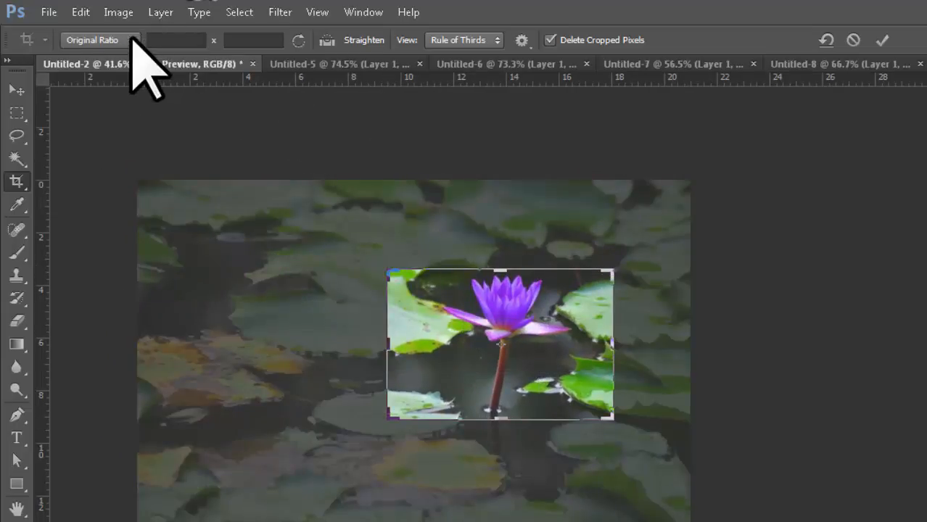
- At Original Ratio, resize the crop box's sides in and out around the lotus, then cancel the crop
click(132, 39)
click(134, 72)
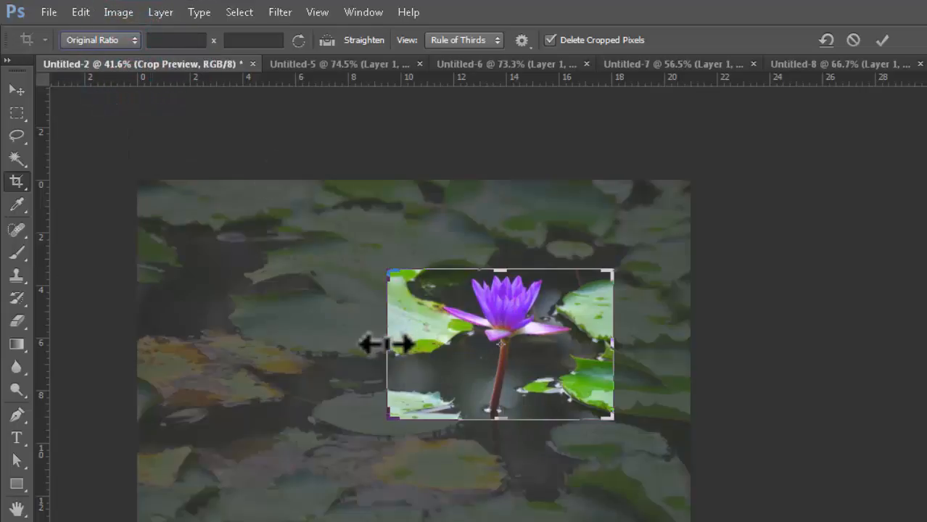
drag(388, 345, 422, 358)
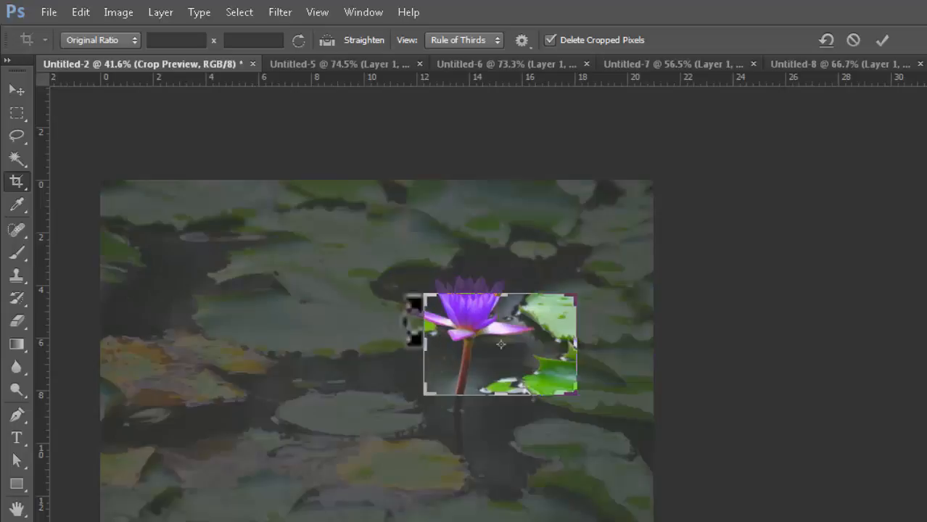
drag(580, 347, 598, 341)
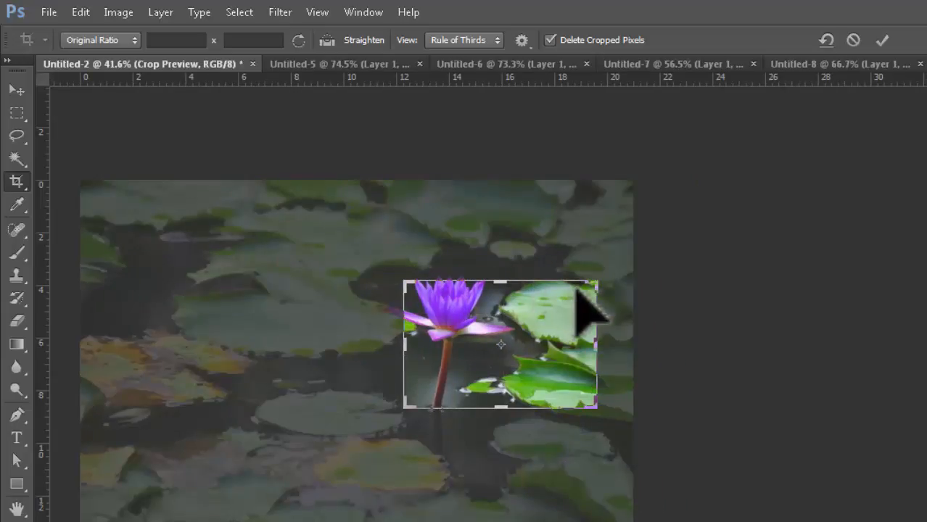
drag(389, 340, 322, 334)
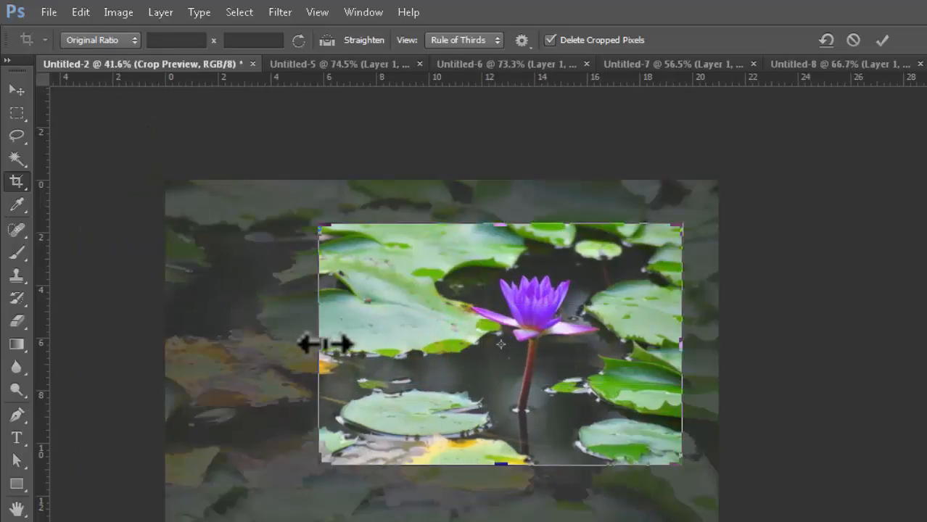
drag(319, 344, 360, 350)
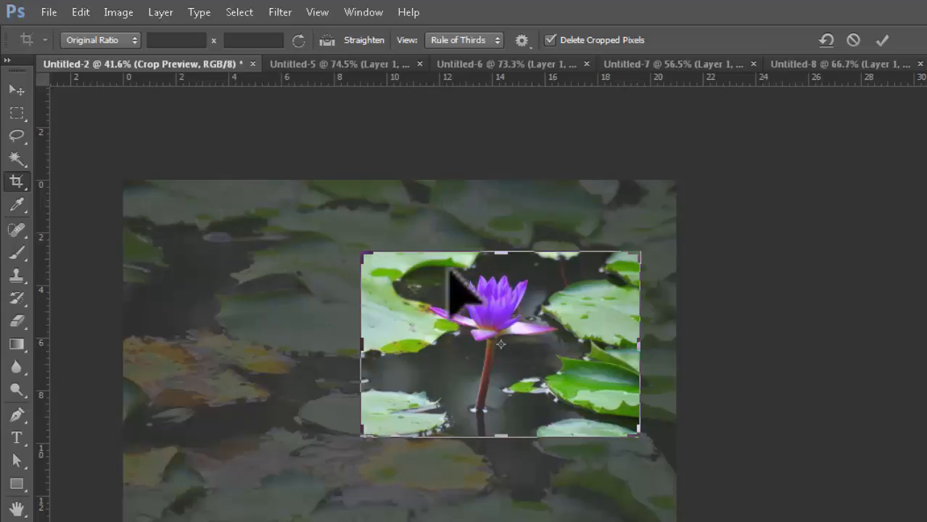
drag(361, 345, 257, 345)
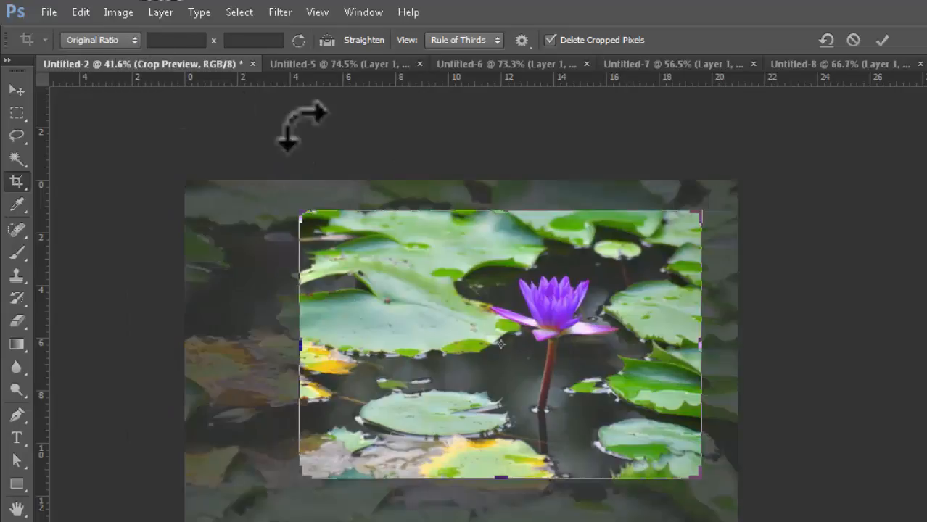
click(853, 40)
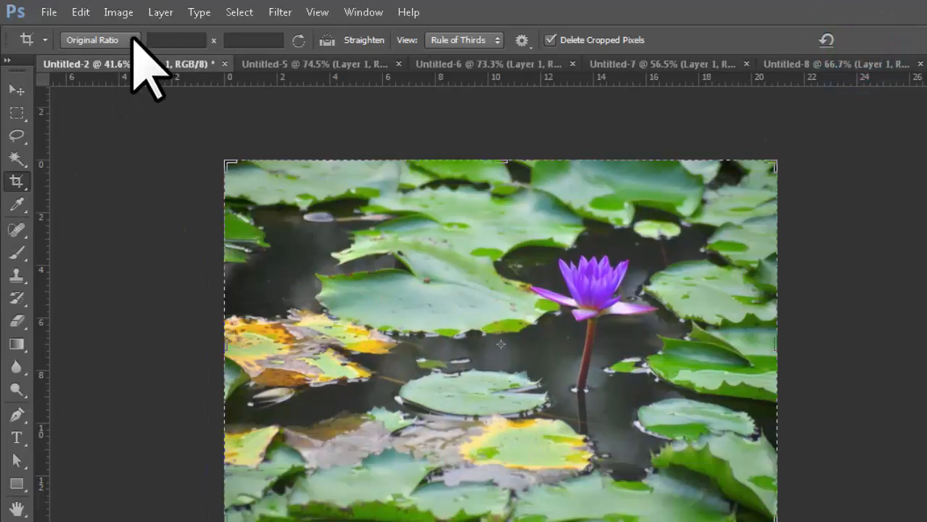
- Switch the crop to 1 x 1 (Square), shrink it, and centre the purple lotus and stem inside
click(135, 42)
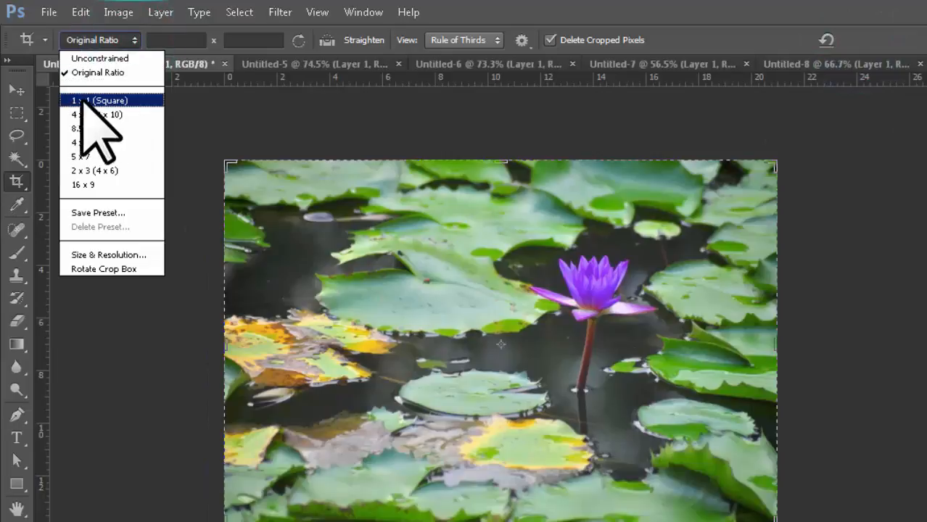
click(85, 100)
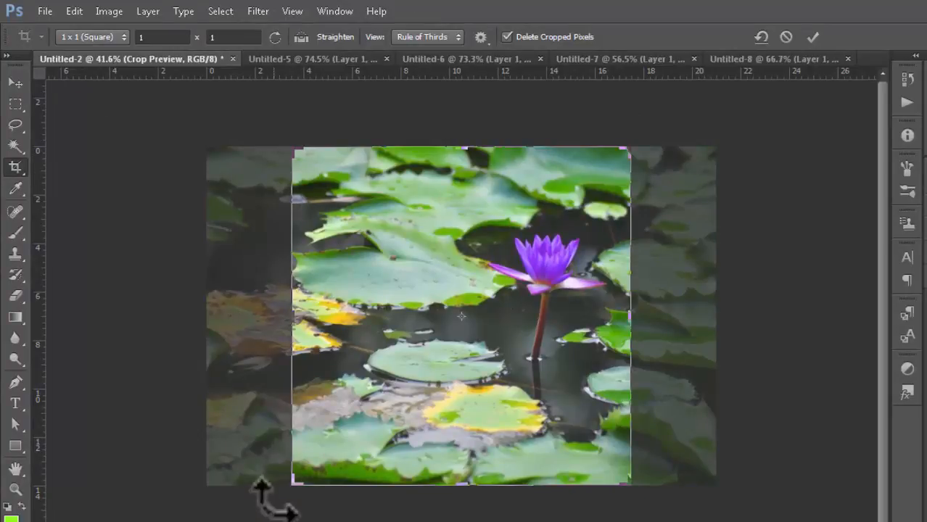
drag(293, 150, 363, 216)
drag(483, 364, 470, 444)
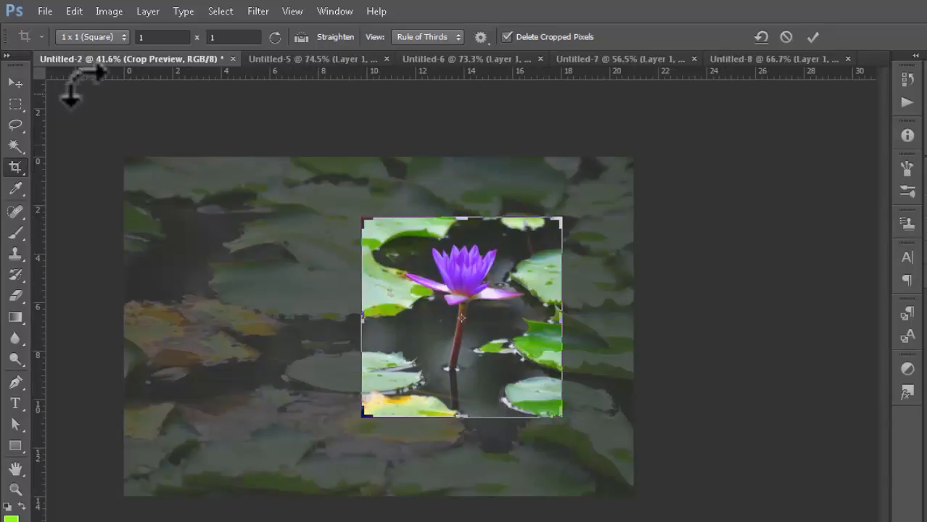
click(123, 37)
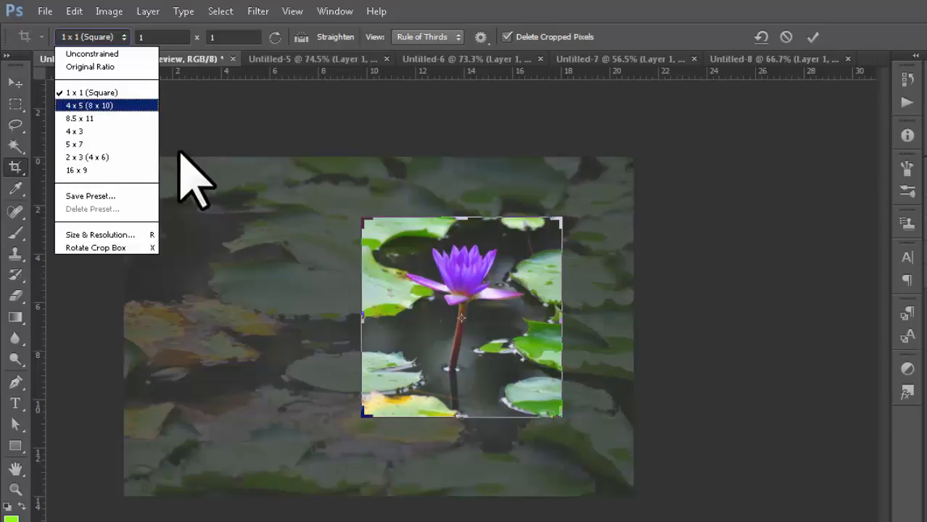
- Change the crop to 4 x 5 (8 x 10) and widen it leftward to include more leaves
click(107, 106)
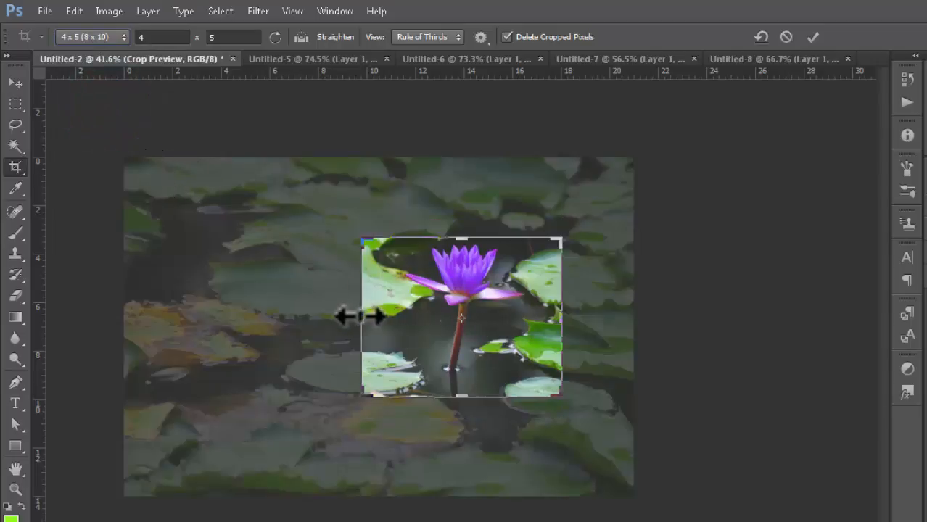
drag(359, 316, 301, 316)
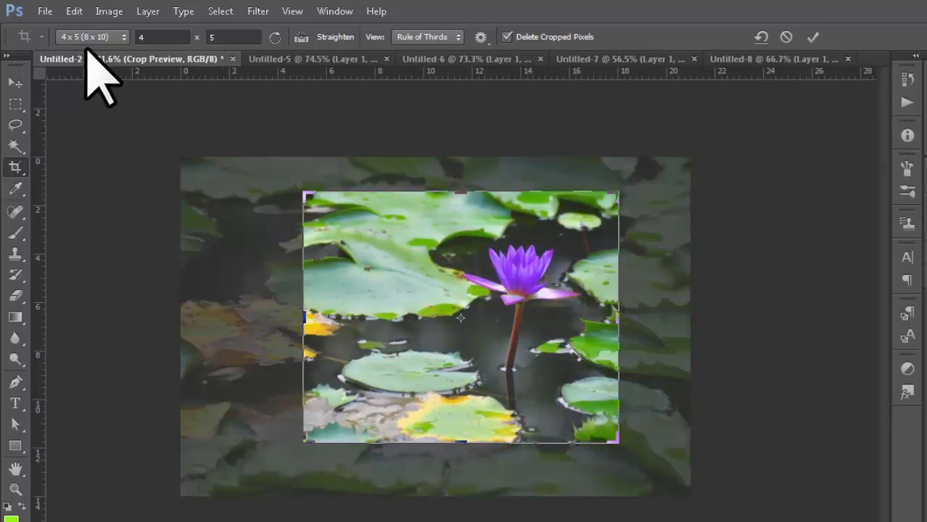
click(125, 37)
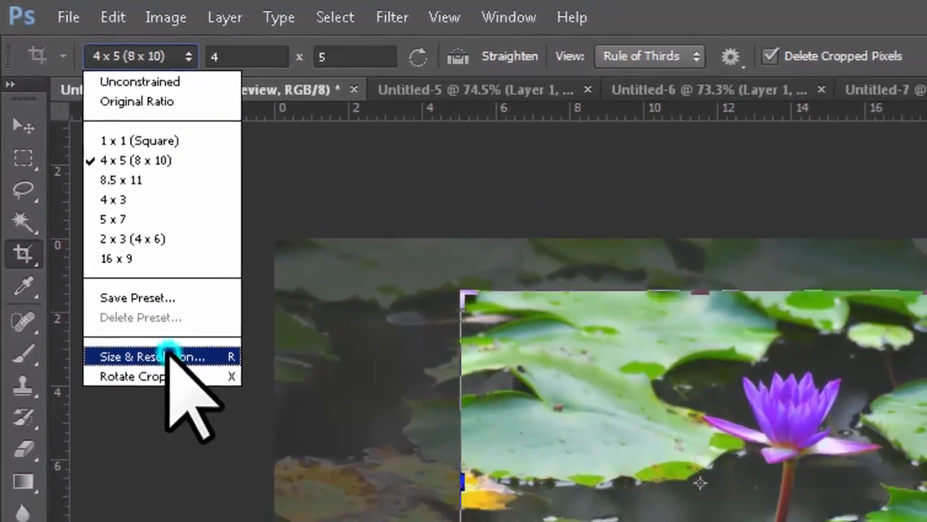
- In Size & Resolution, set the crop to 12 in × 8 in at 150 pixels/inch and save it as a preset
click(202, 381)
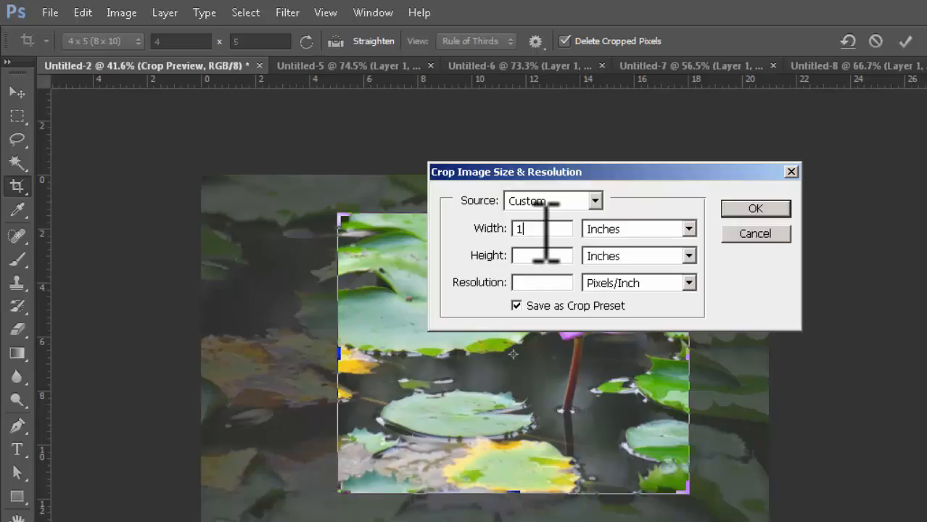
click(524, 256)
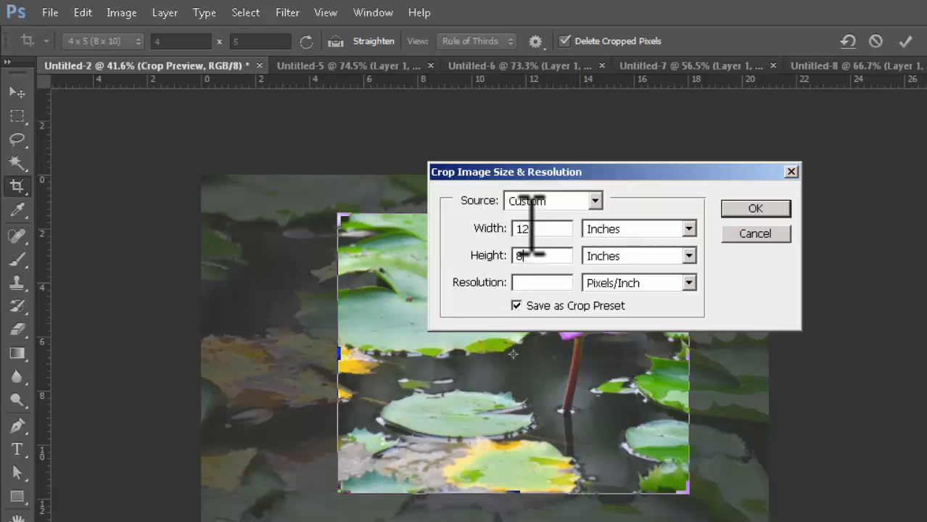
click(558, 283)
text(150)
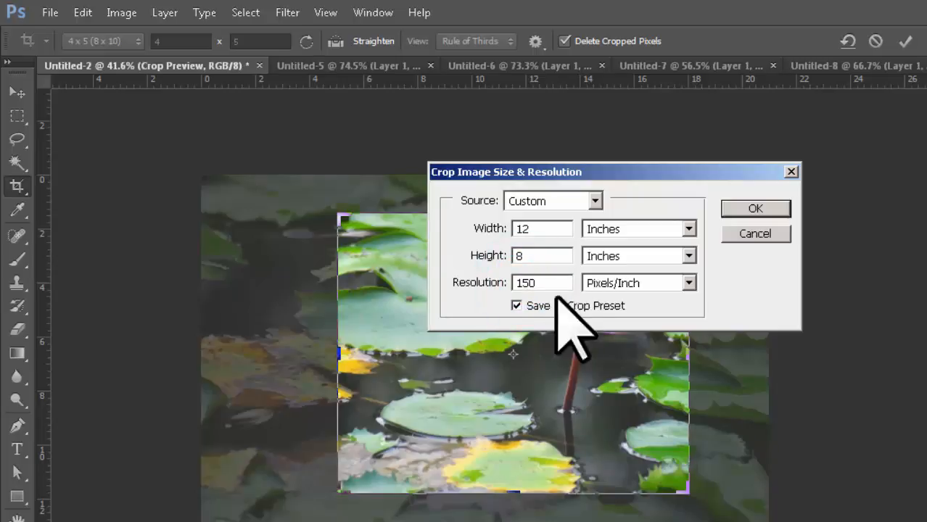
click(758, 208)
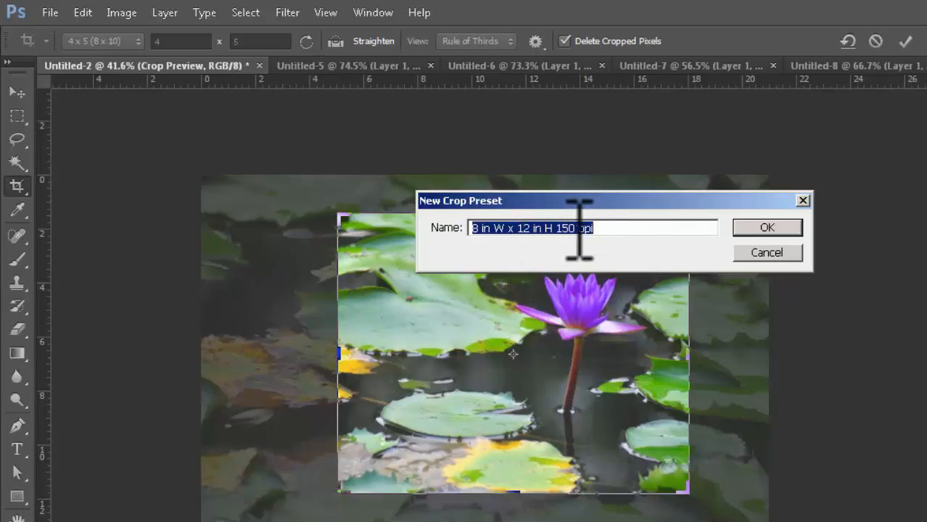
- Save the '8 in W x 12 in H 150 ppi' crop preset and adjust the crop box's top-left corner
click(771, 227)
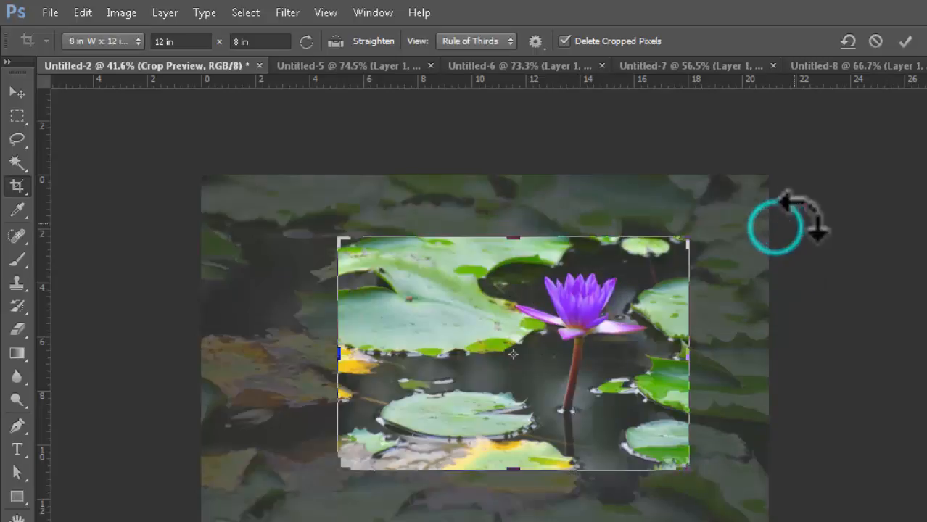
click(129, 40)
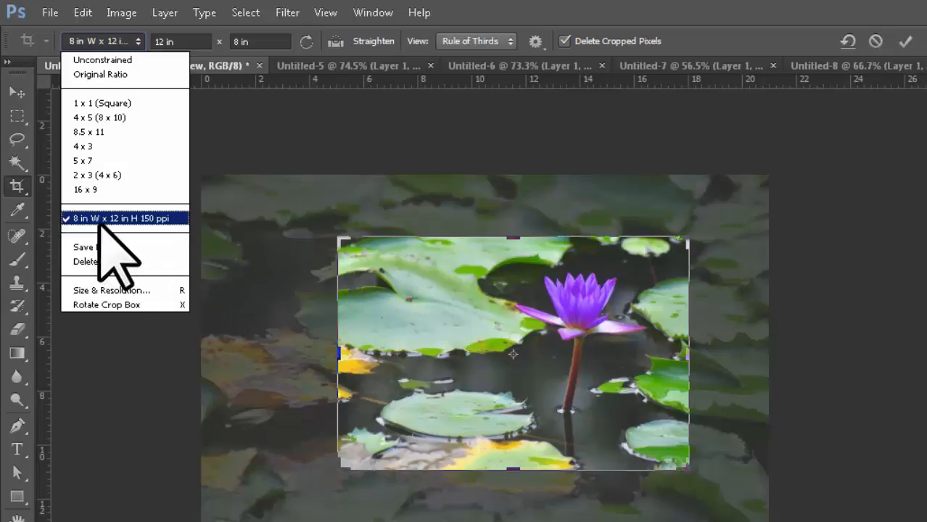
click(338, 351)
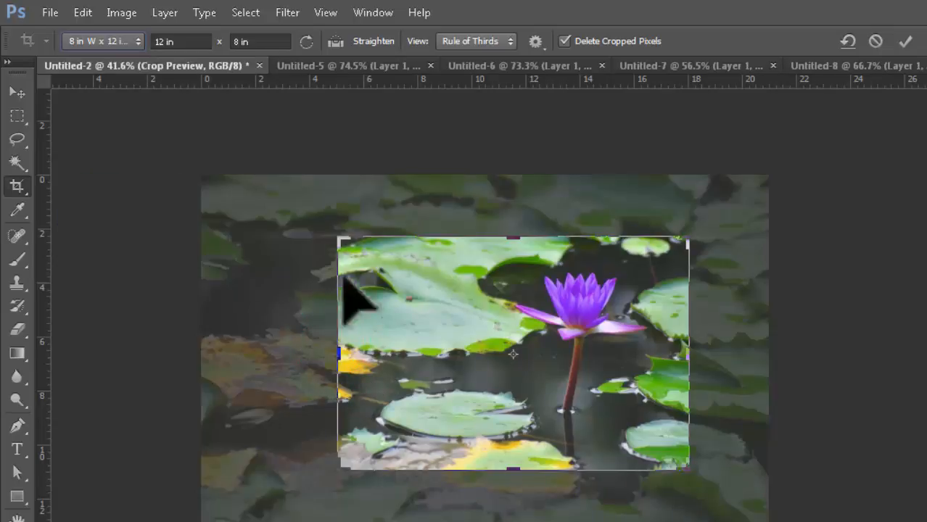
drag(339, 242, 319, 218)
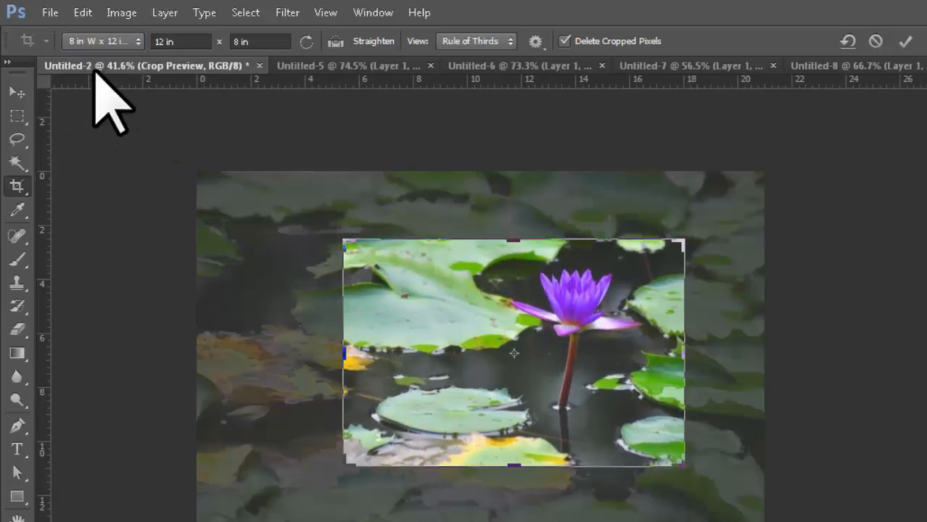
double_click(170, 42)
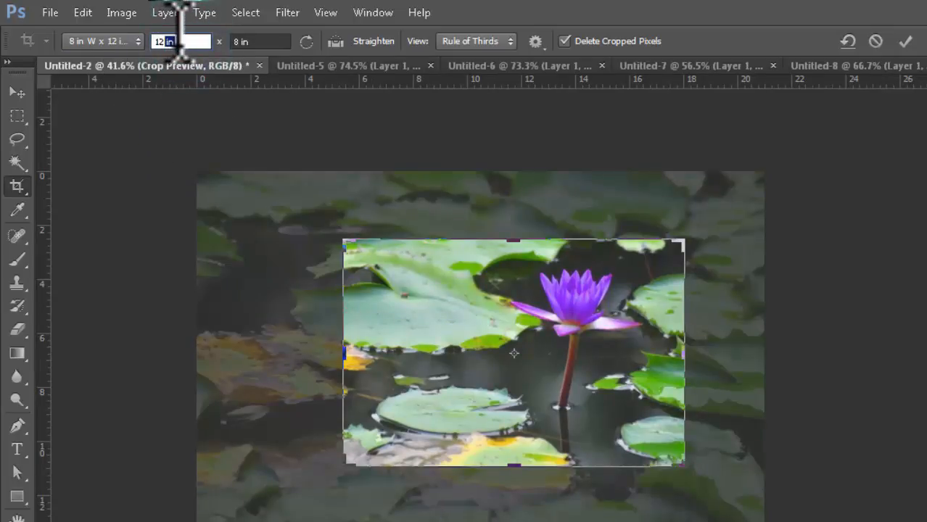
click(131, 42)
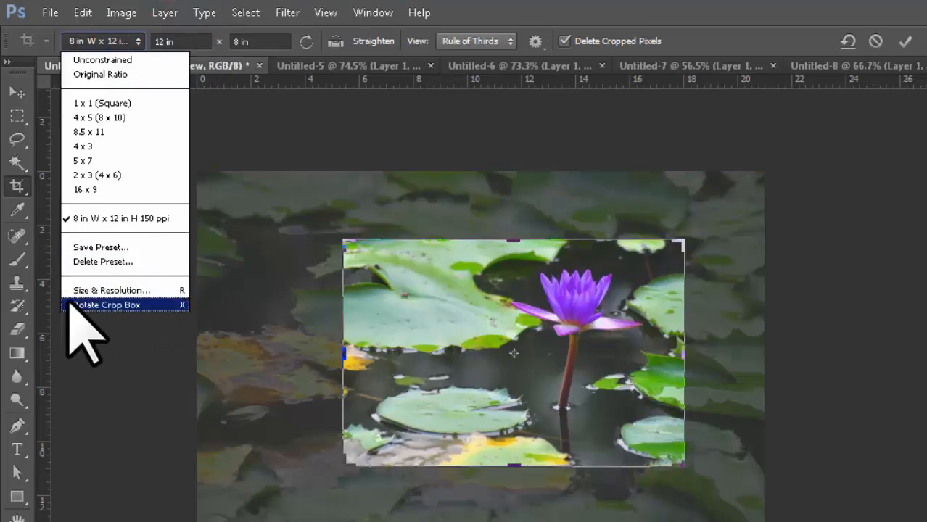
click(122, 304)
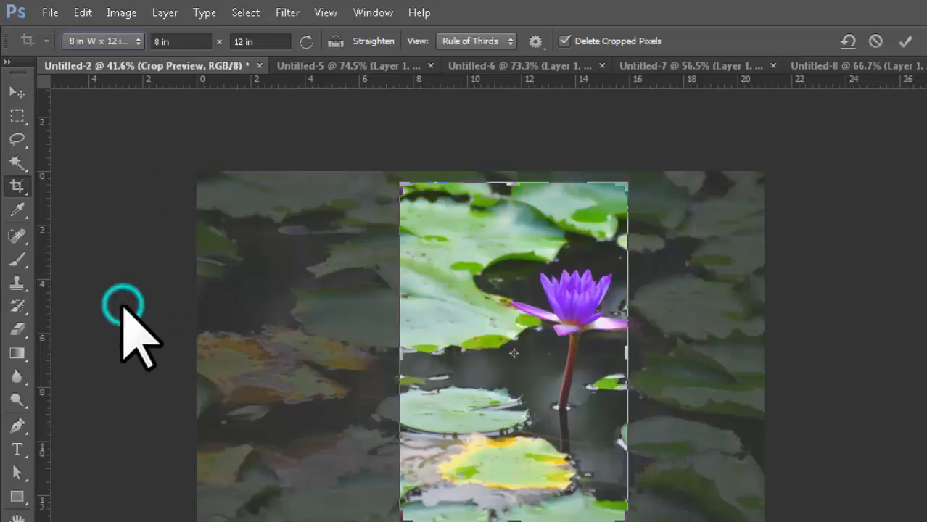
click(134, 41)
click(181, 319)
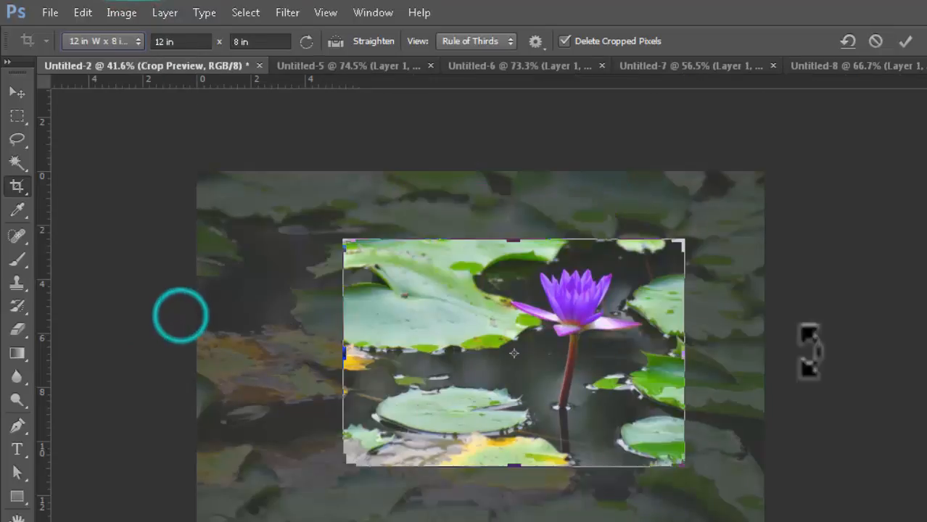
click(134, 41)
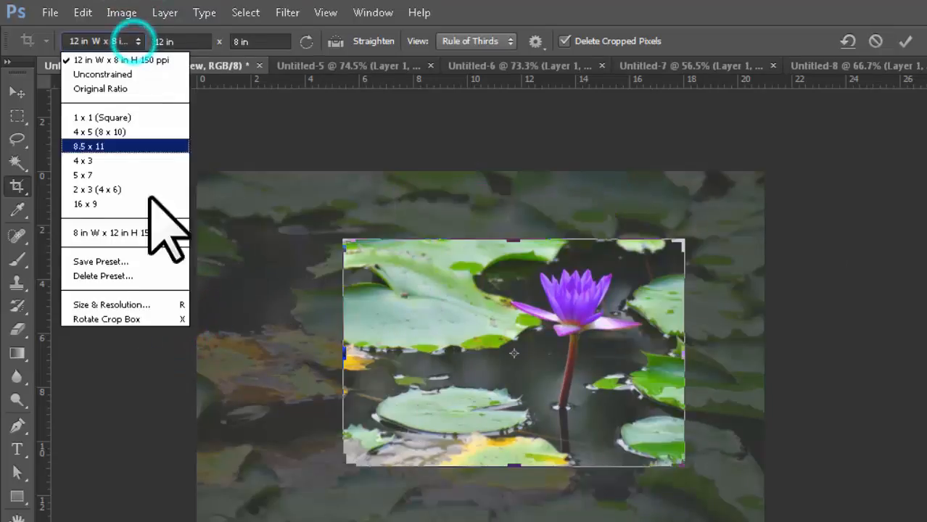
click(143, 322)
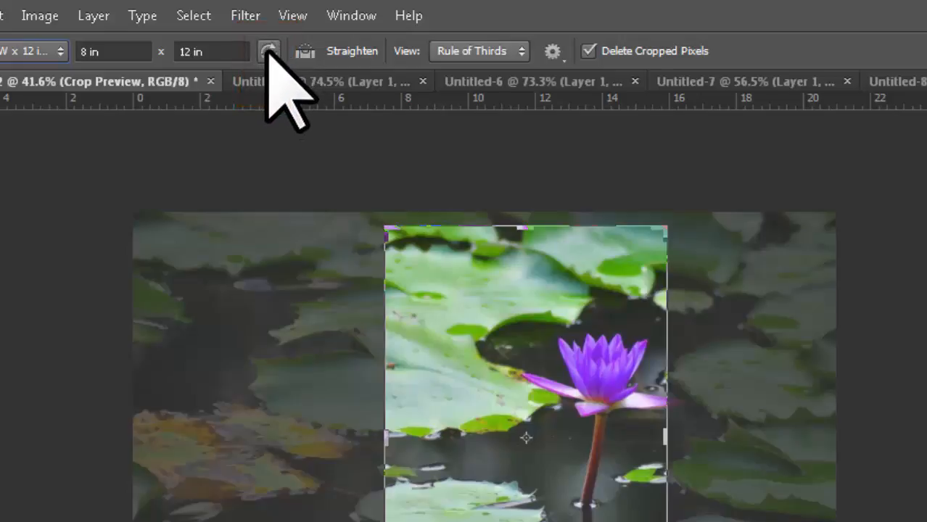
click(268, 51)
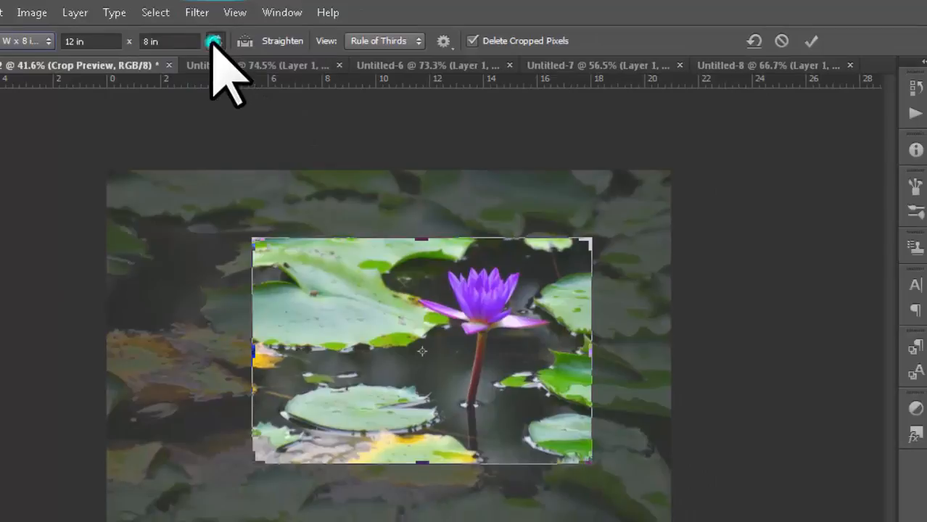
click(215, 41)
click(215, 41)
click(215, 41)
click(215, 42)
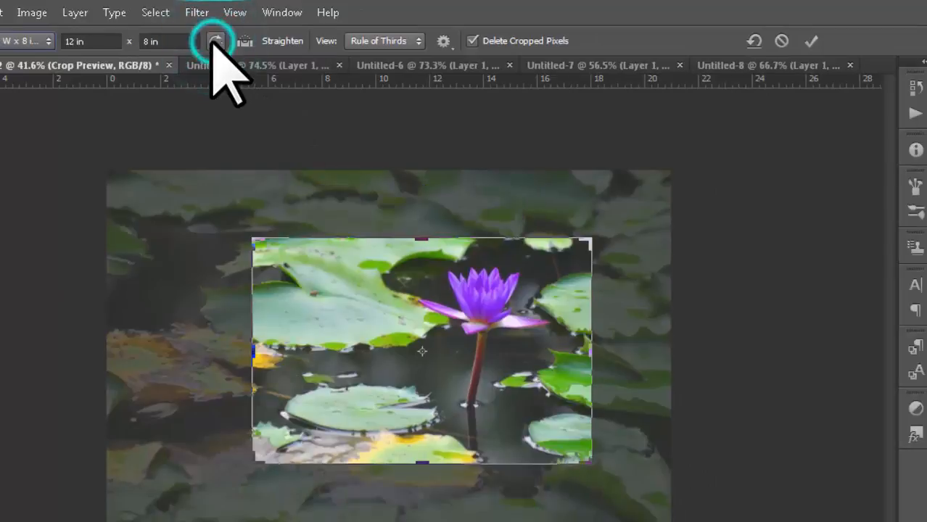
click(216, 41)
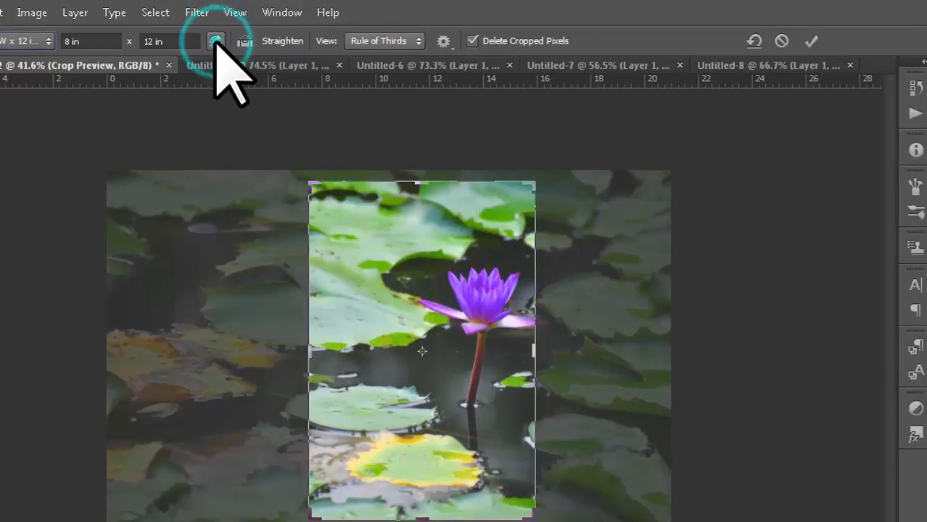
click(215, 41)
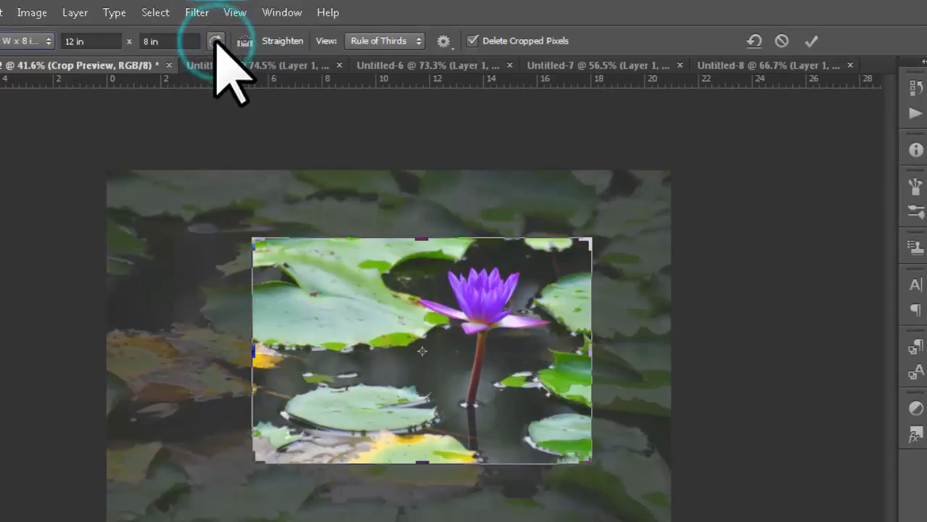
- Enter a 10 × 6 crop ratio in the width and height fields
click(46, 40)
click(46, 41)
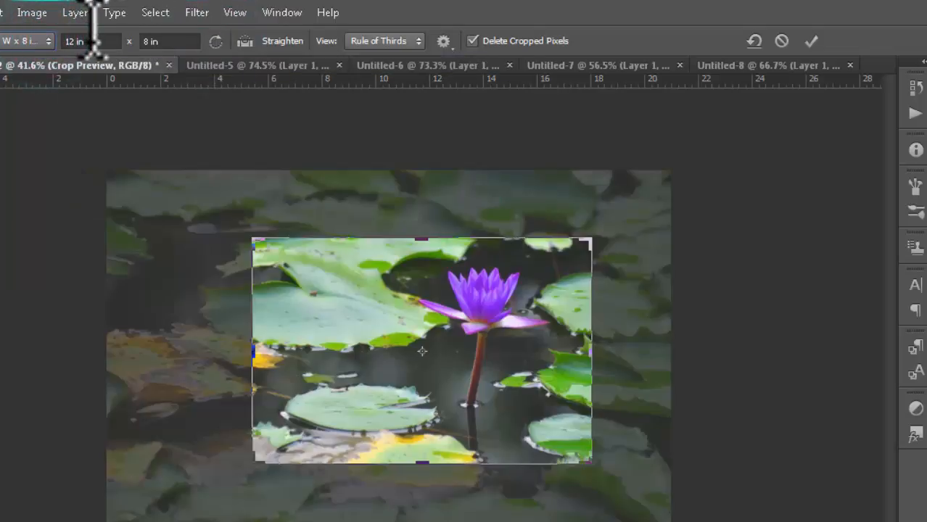
click(84, 41)
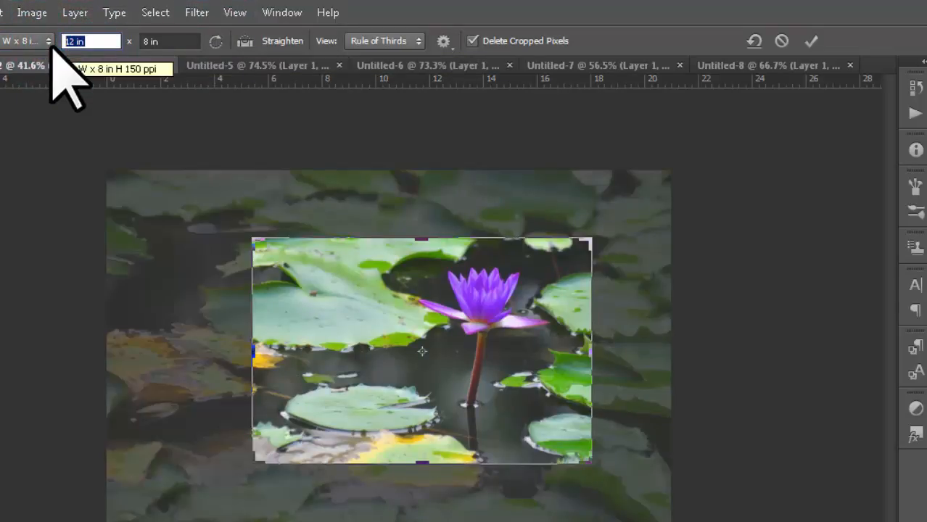
text(10)
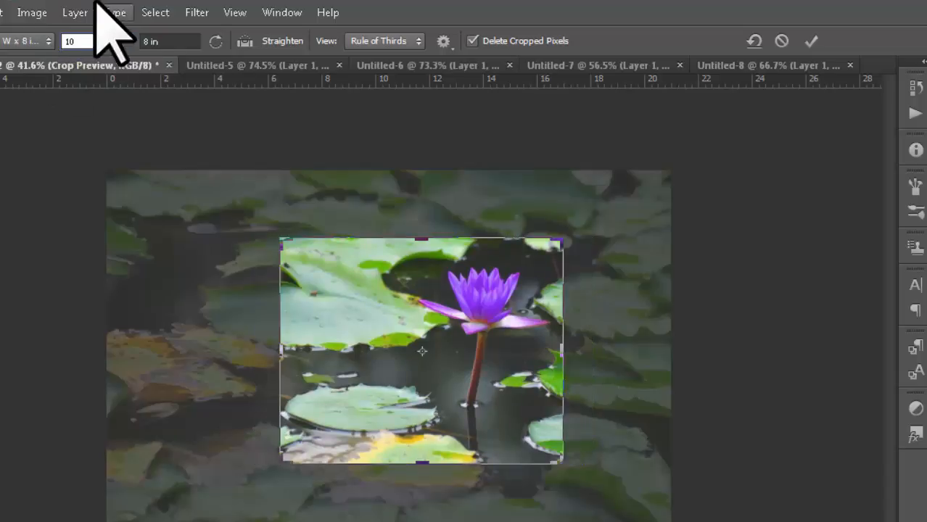
click(170, 41)
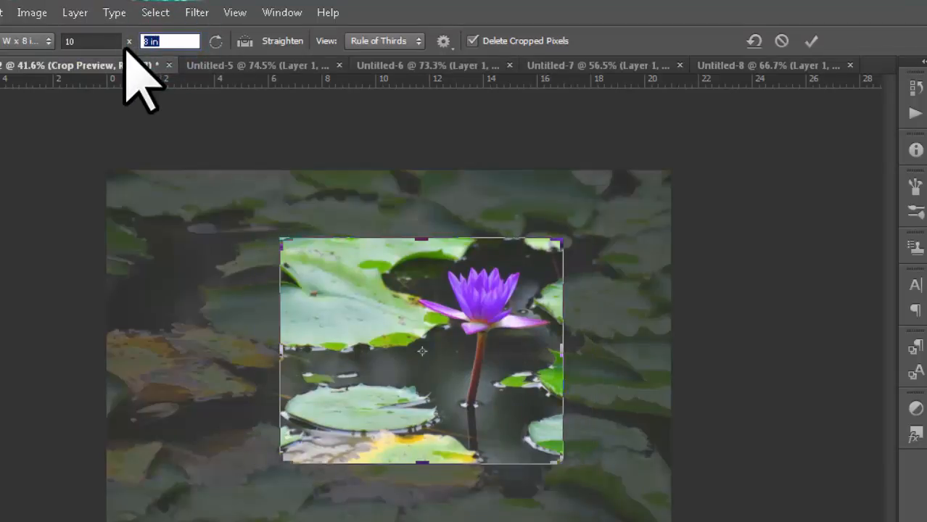
text(6)
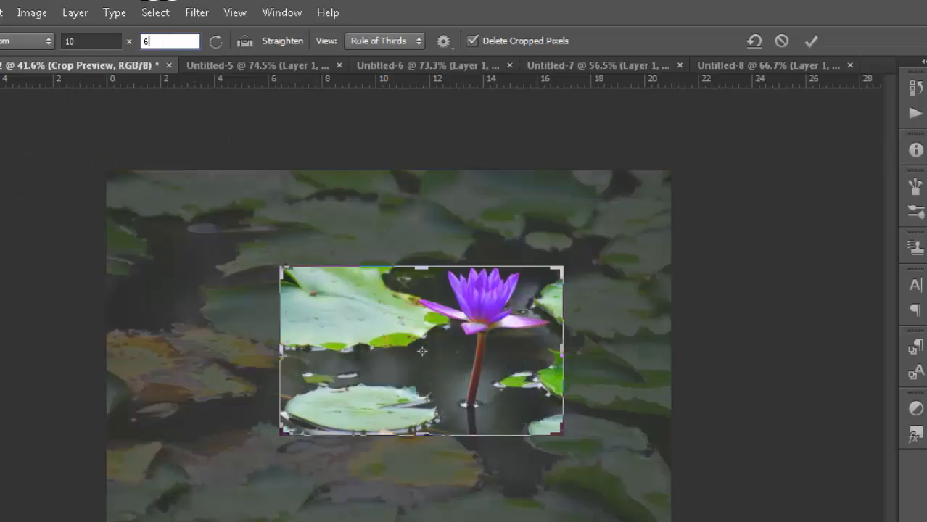
- Enlarge the crop box to about 20.4 × 12.2 in, taking in nearly the whole lily pond
drag(281, 267, 202, 223)
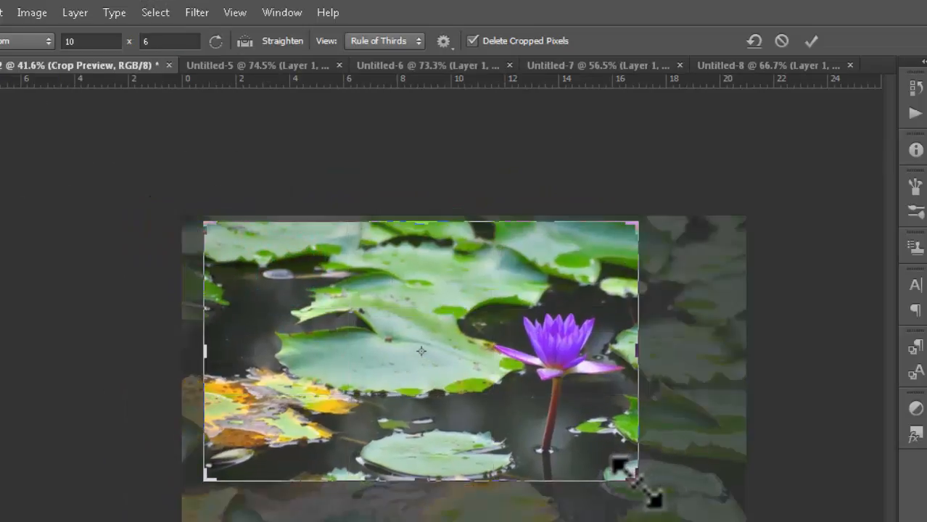
drag(635, 480, 688, 511)
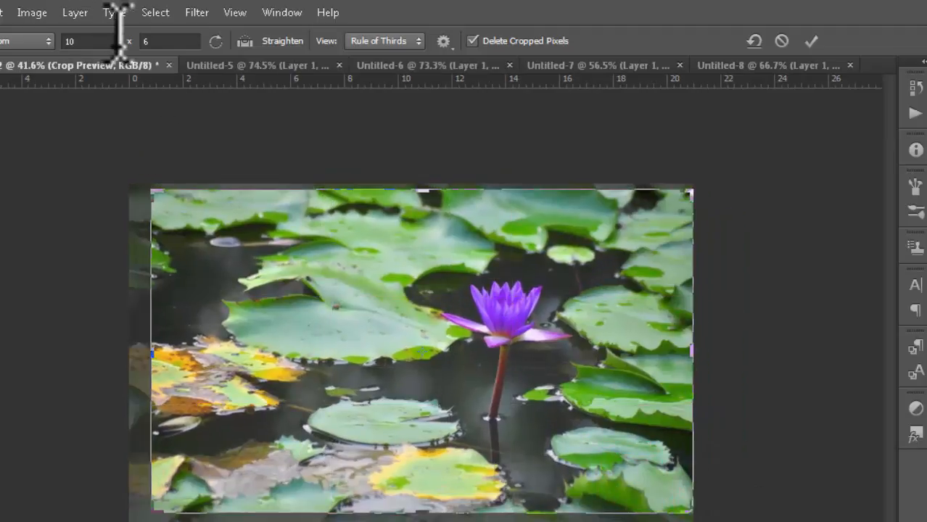
drag(168, 500, 145, 511)
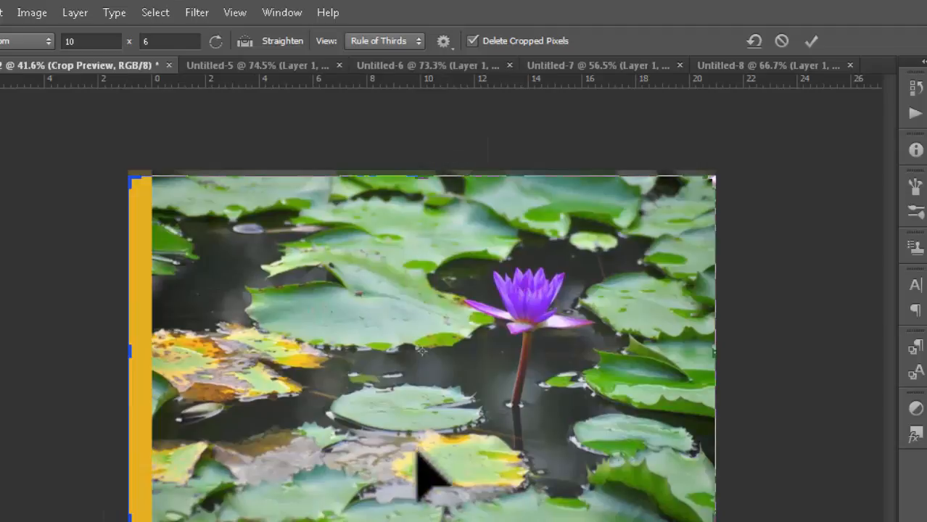
mouse_move(425, 517)
mouse_down()
mouse_move(424, 499)
mouse_move(425, 507)
mouse_up()
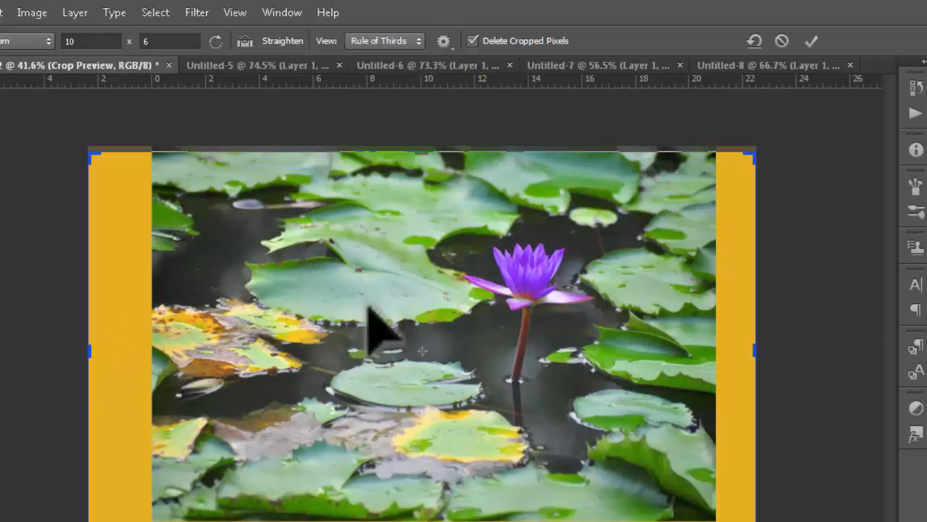
drag(103, 351, 120, 351)
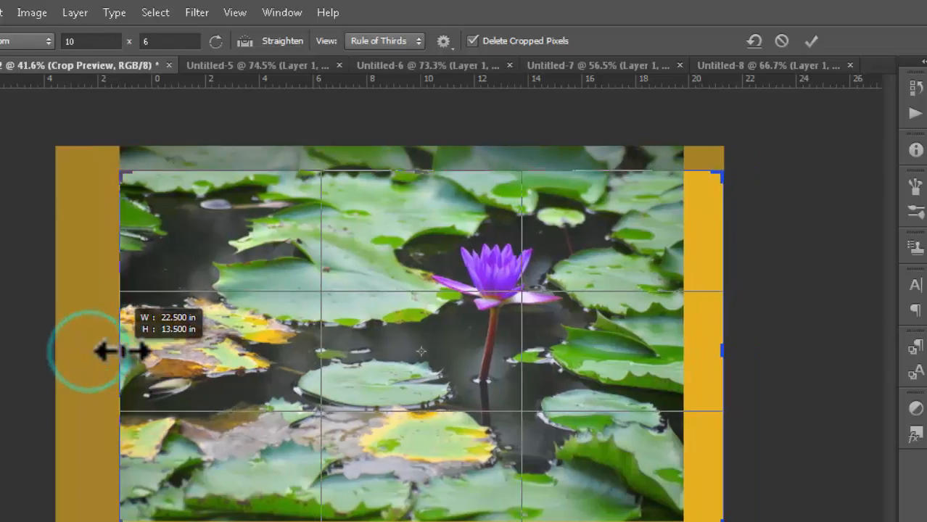
mouse_move(513, 434)
mouse_down()
mouse_move(507, 410)
mouse_move(513, 439)
mouse_up()
drag(725, 354, 702, 352)
mouse_move(414, 387)
mouse_down()
mouse_move(424, 378)
mouse_move(406, 398)
mouse_move(398, 380)
mouse_up()
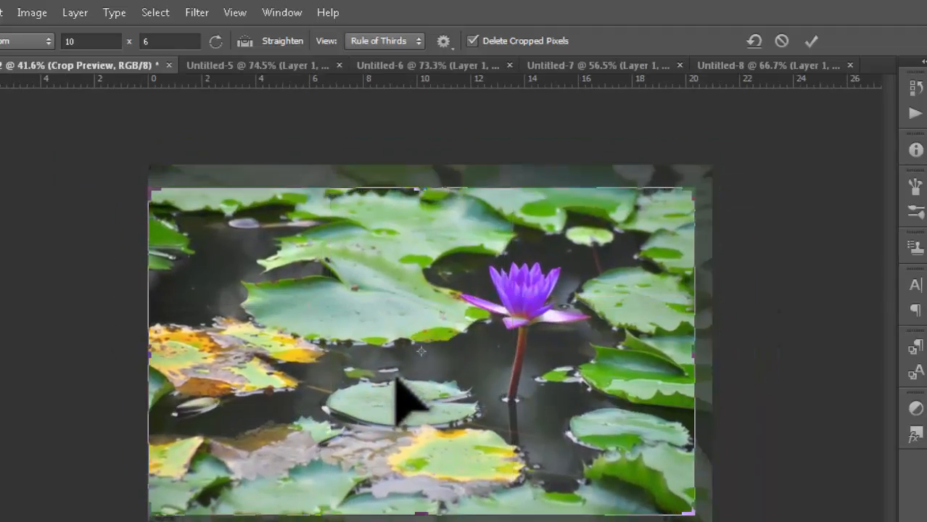
- Try 4 x 3 and 1 x 1, settle on the '8 in W x 12 in H 150 ppi' preset, then show Untitled-5
click(40, 40)
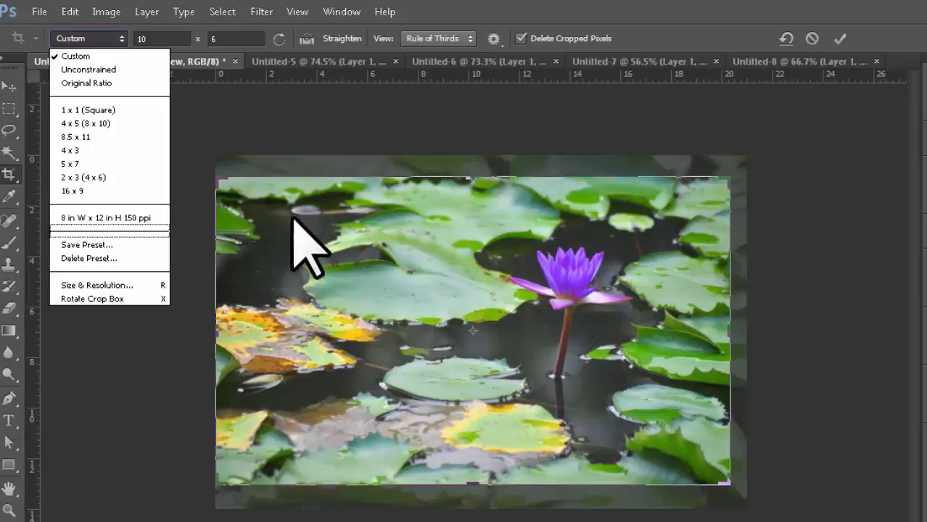
click(69, 150)
click(125, 41)
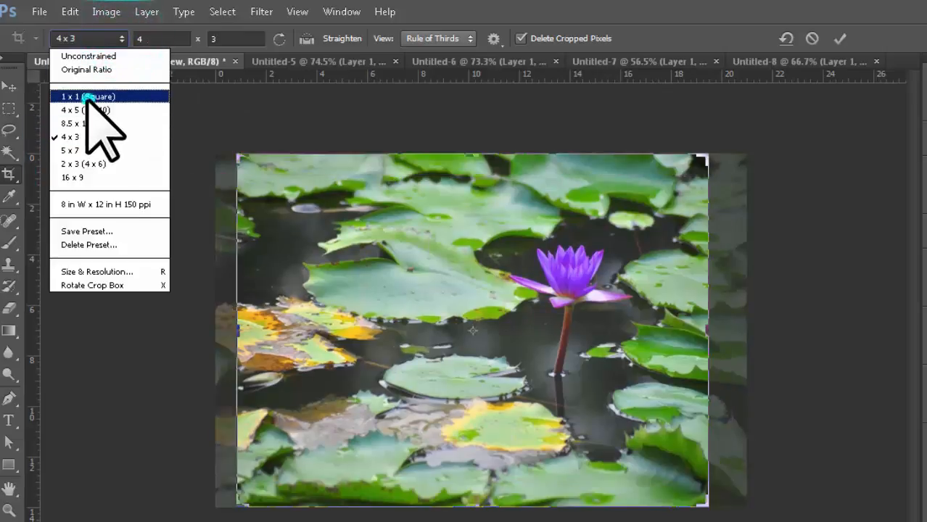
click(87, 96)
click(122, 38)
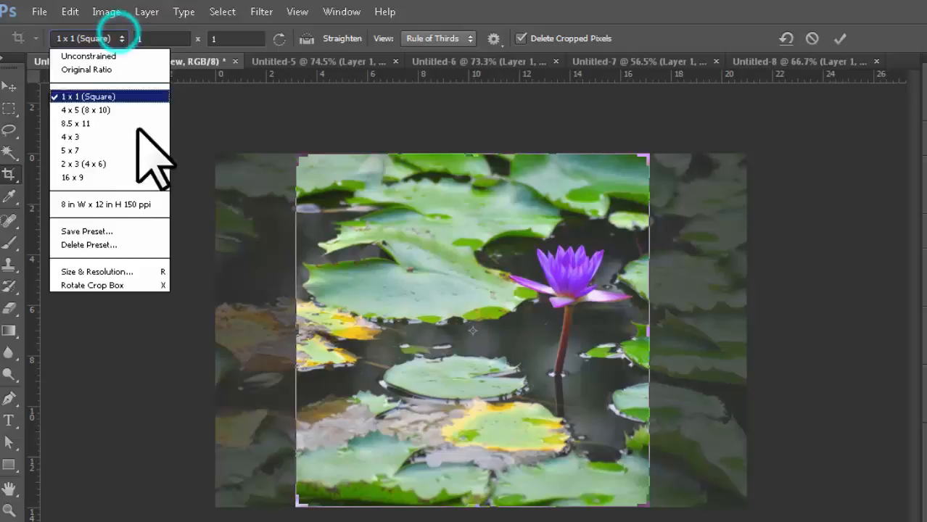
click(118, 204)
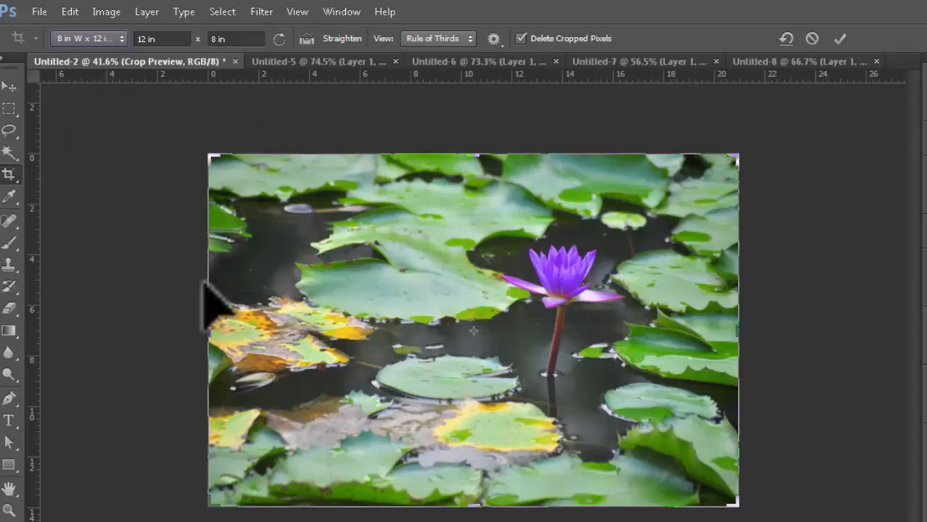
click(313, 62)
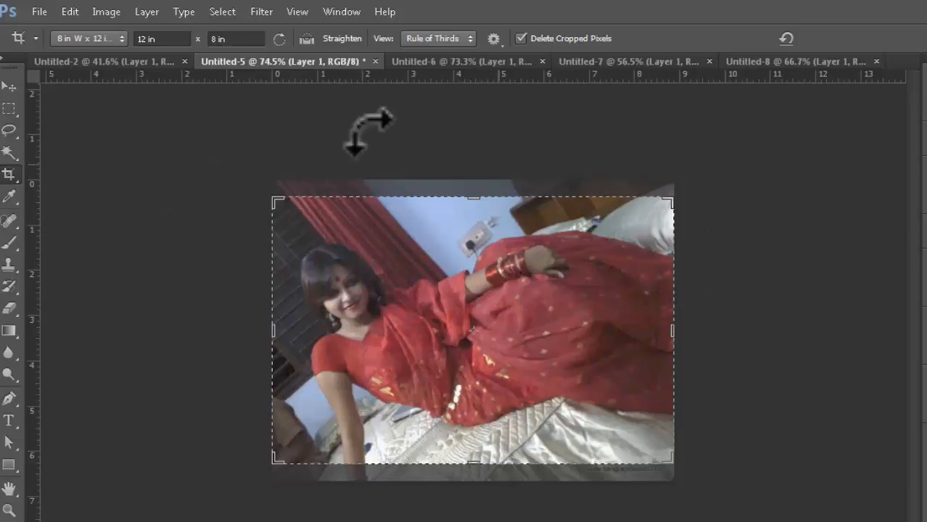
- Choose '4 x 5 (8 x 10)' as the crop ratio for the red-sari portrait Untitled-5
click(118, 42)
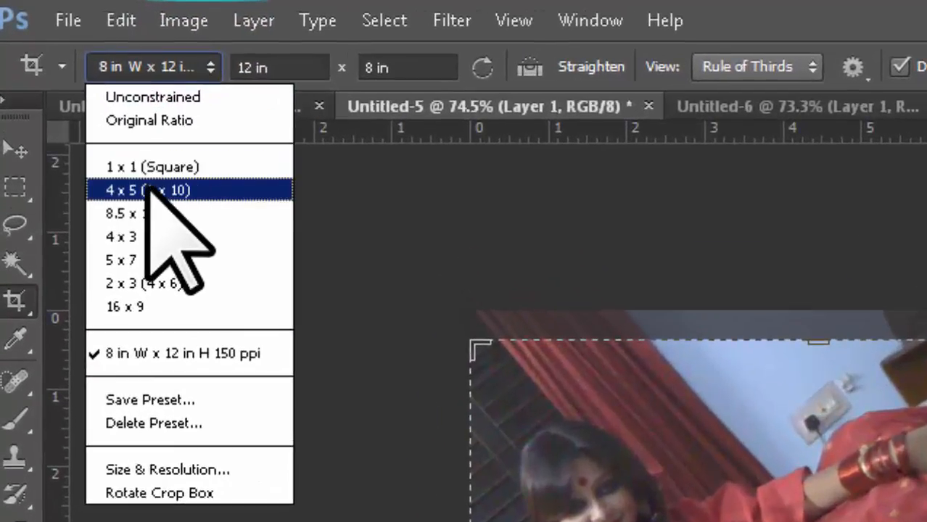
click(147, 190)
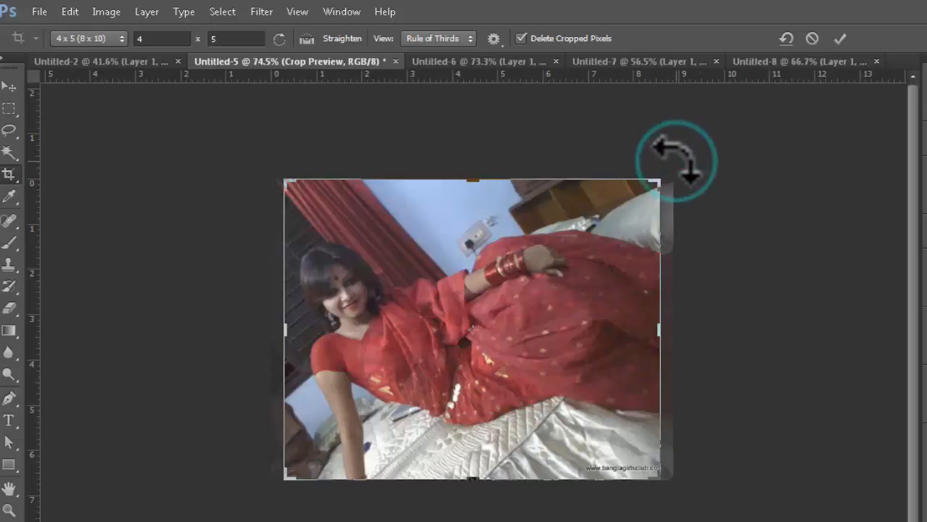
- Rotate the woman's photo under the crop box, reposition it and shrink the top corners
drag(679, 161, 736, 443)
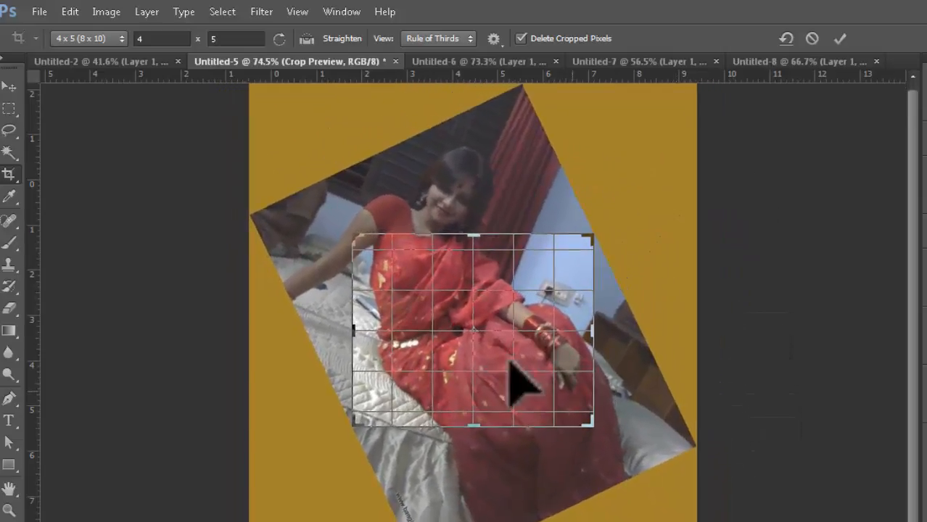
drag(500, 354, 526, 427)
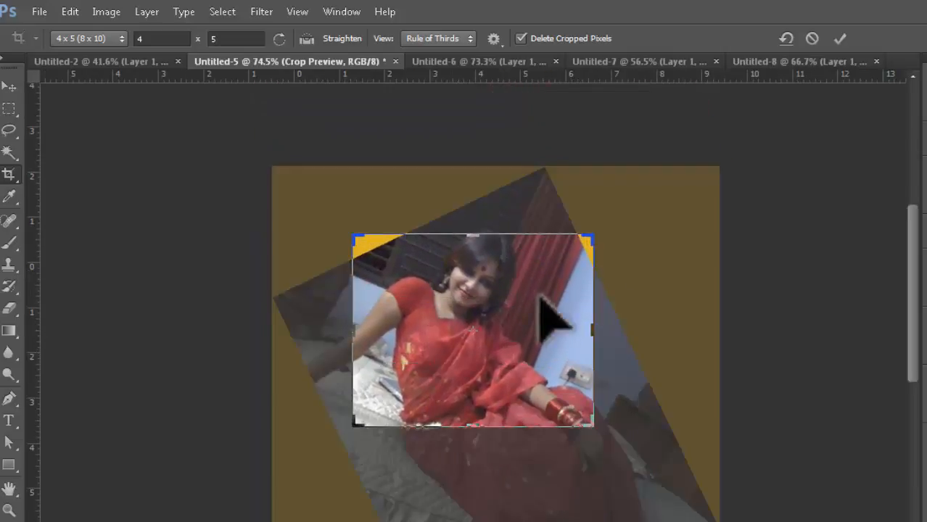
drag(594, 242, 579, 253)
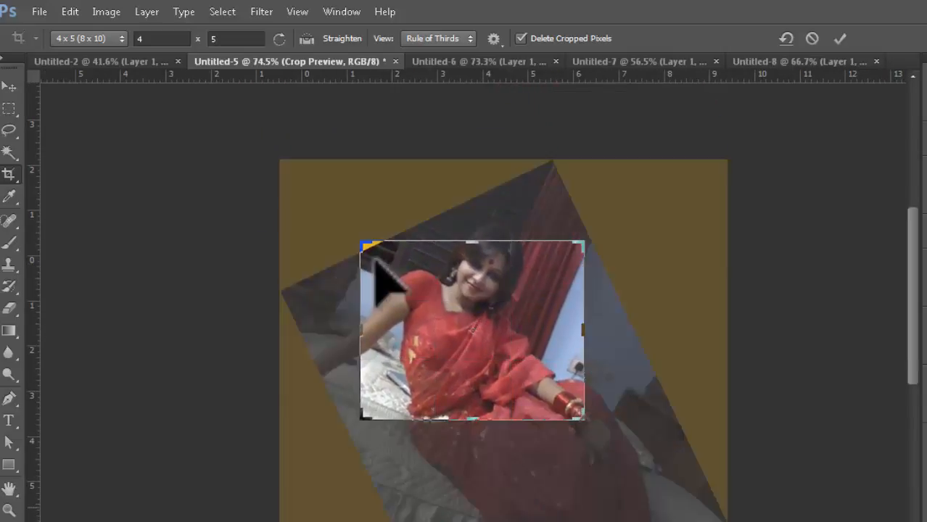
drag(359, 246, 371, 251)
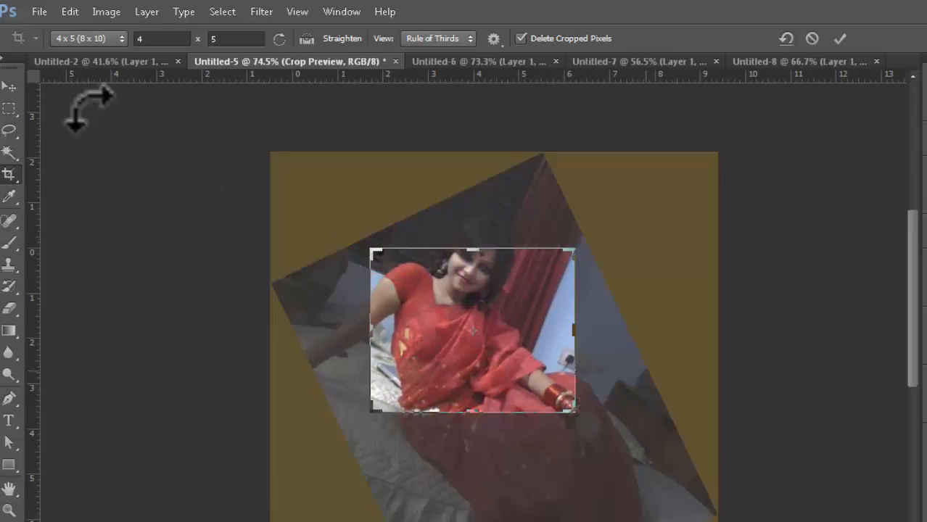
- Switch the crop ratio to Unconstrained and trim the top, sides and bottom edges
click(114, 39)
click(69, 55)
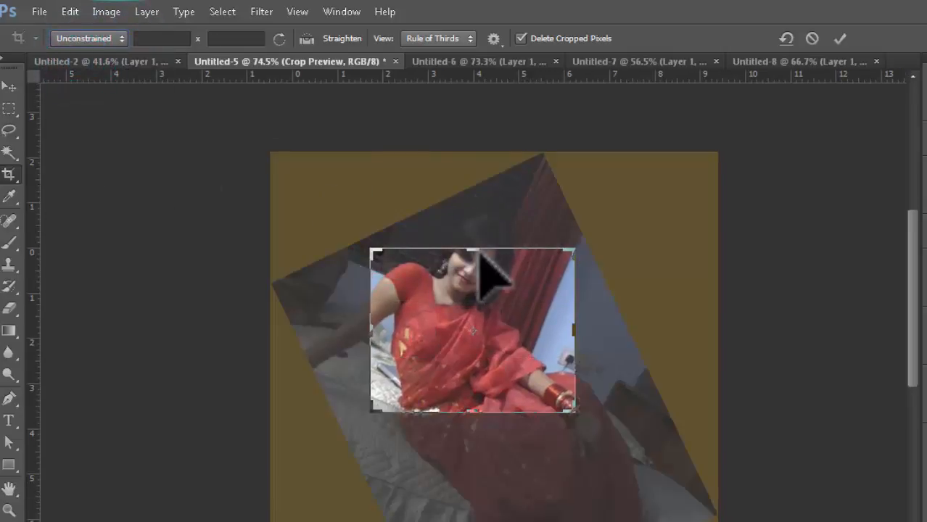
drag(474, 250, 475, 230)
drag(371, 331, 396, 331)
drag(556, 328, 536, 328)
drag(472, 432, 475, 401)
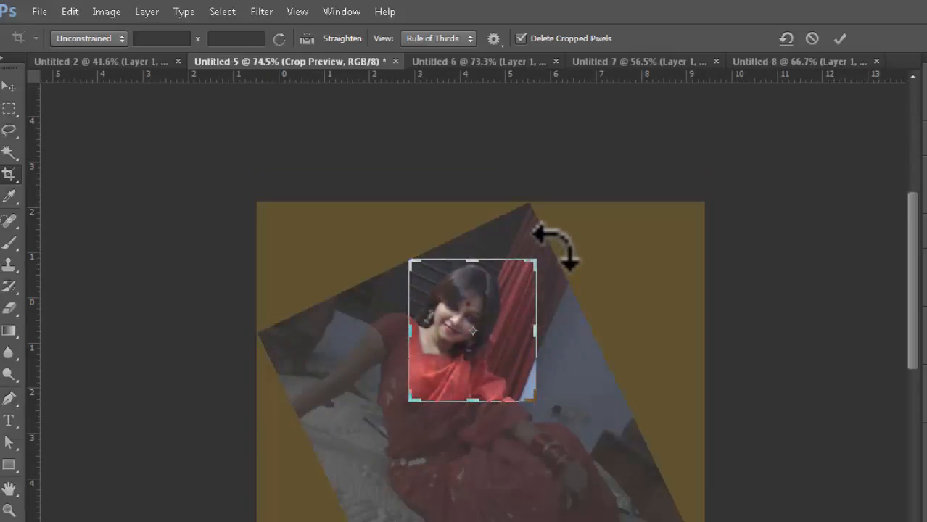
- Tilt the photo steeply, frame the face within the box, and apply the crop
drag(555, 246, 527, 218)
drag(507, 320, 511, 309)
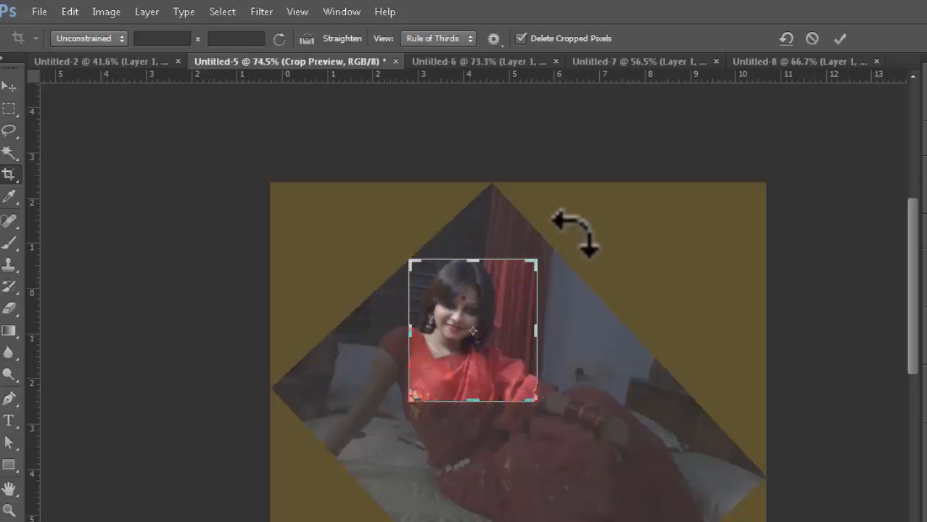
drag(583, 232, 571, 225)
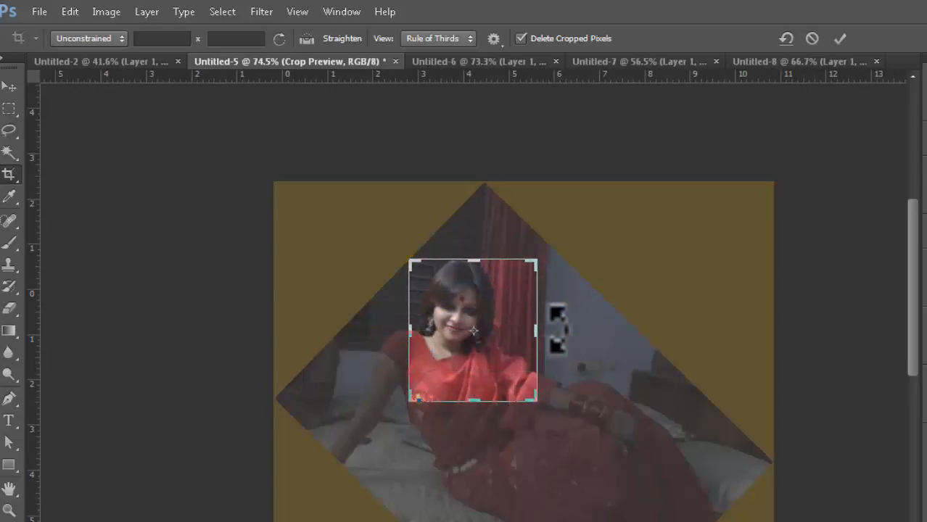
click(839, 38)
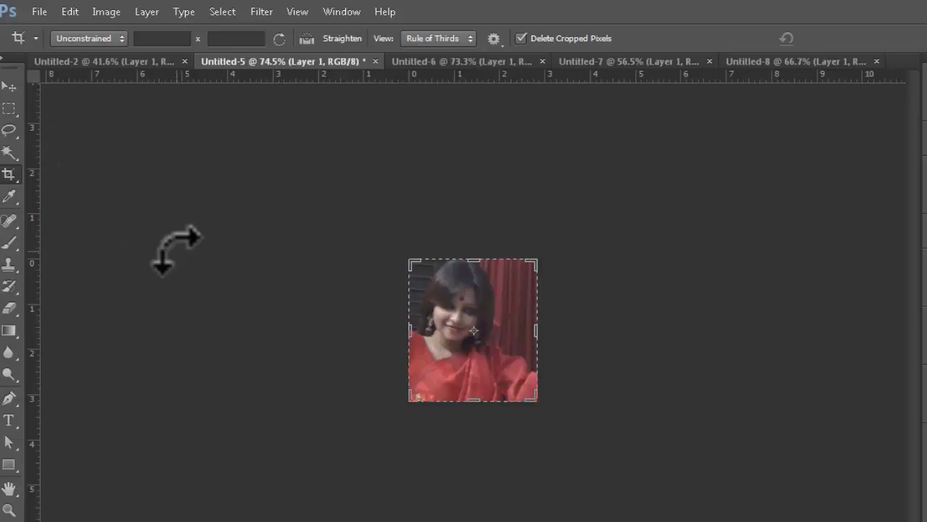
- Undo the crop on the woman's photo and switch to the Untitled-6 sailboat document
key(ctrl+z)
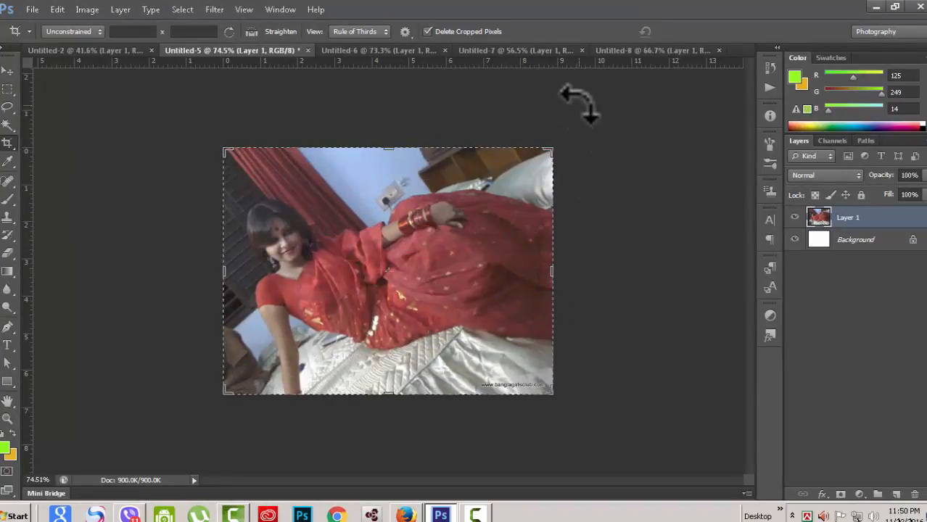
click(360, 51)
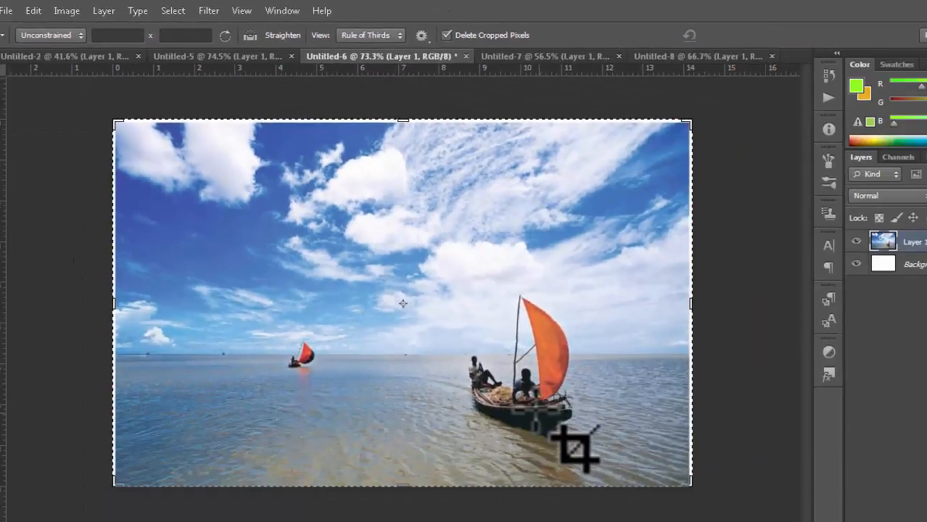
- Use Straighten with a ruler guide dragged to the sea horizon and a line drawn along it
click(248, 35)
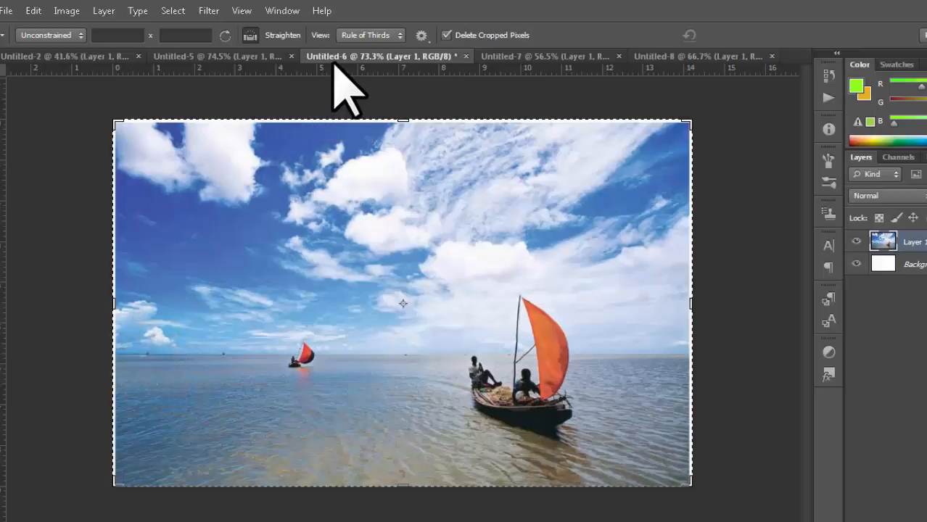
drag(331, 70, 351, 353)
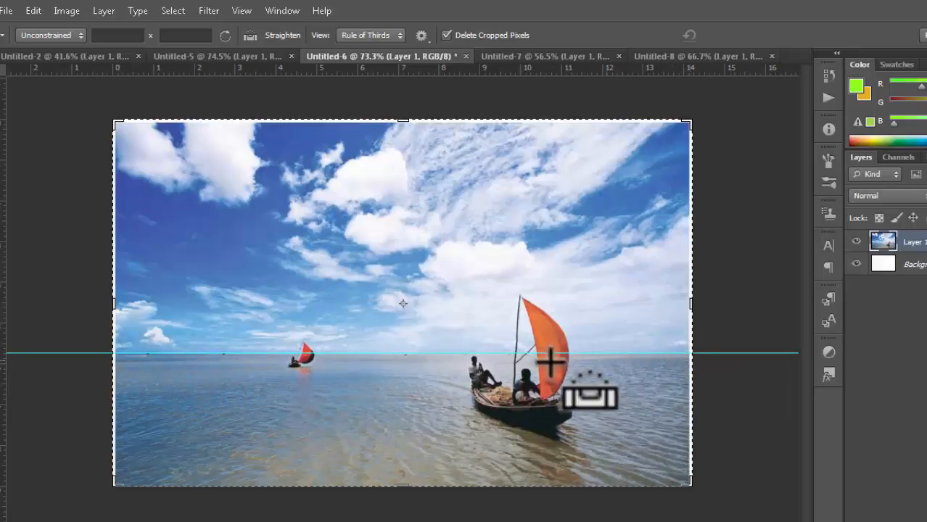
drag(113, 353, 694, 352)
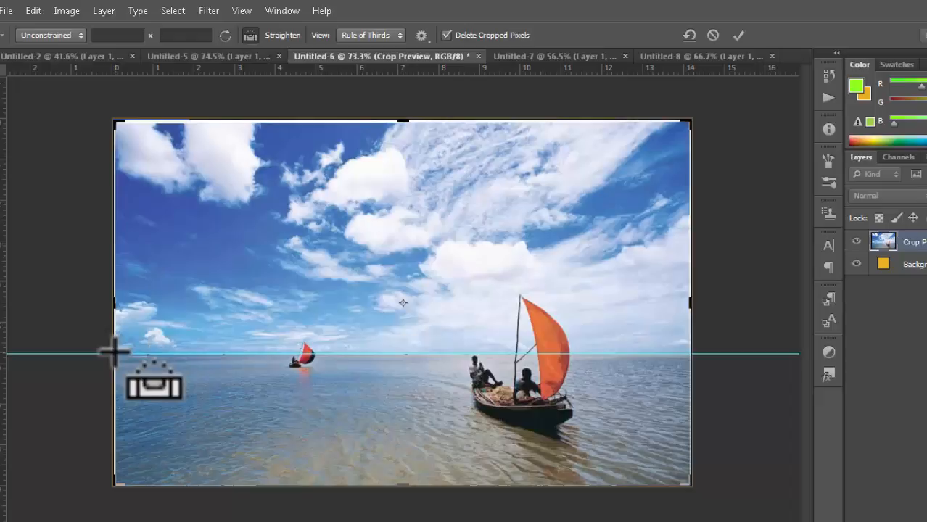
- Draw a straightening line from the left edge, adjust it to about 5 degrees, and apply
drag(114, 352, 679, 285)
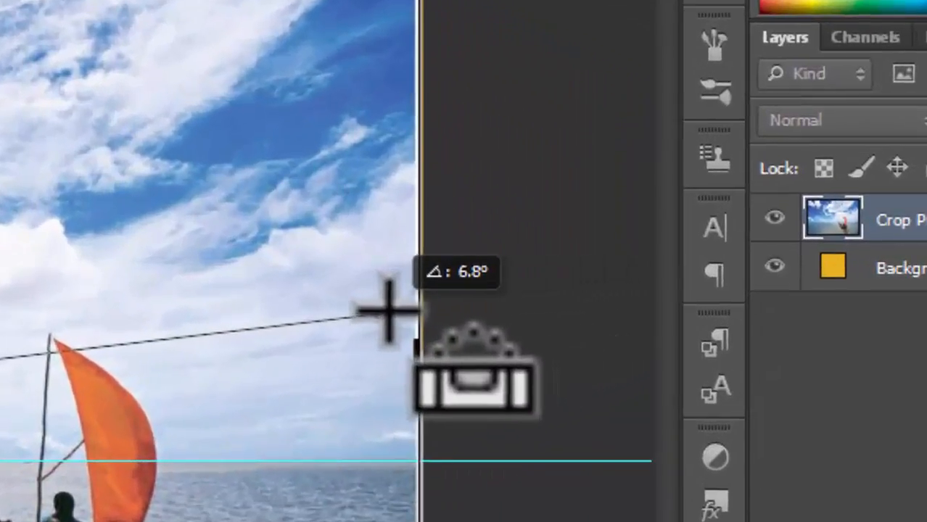
drag(388, 311, 413, 308)
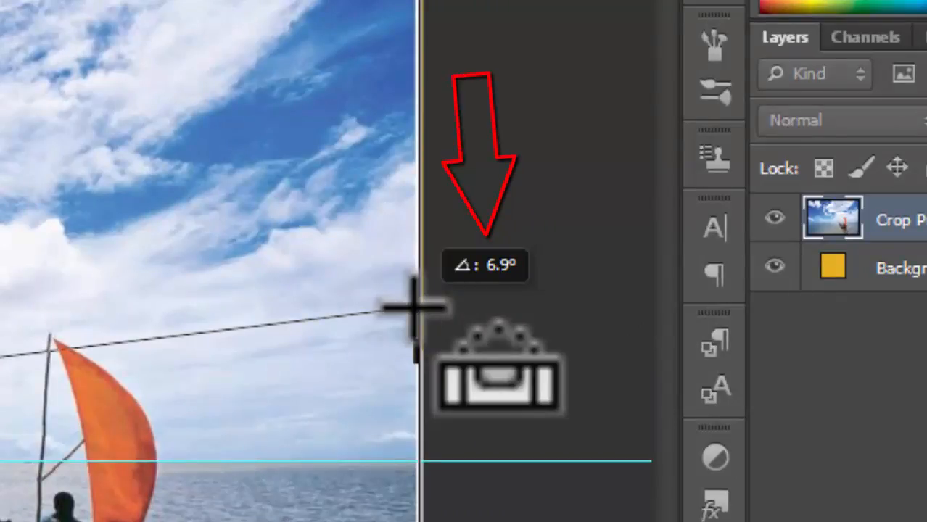
drag(414, 307, 405, 345)
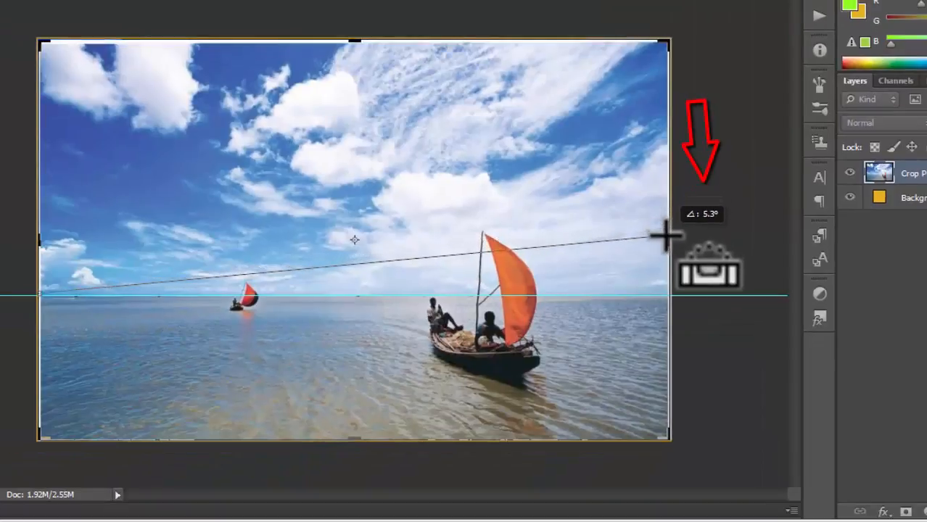
drag(664, 234, 665, 270)
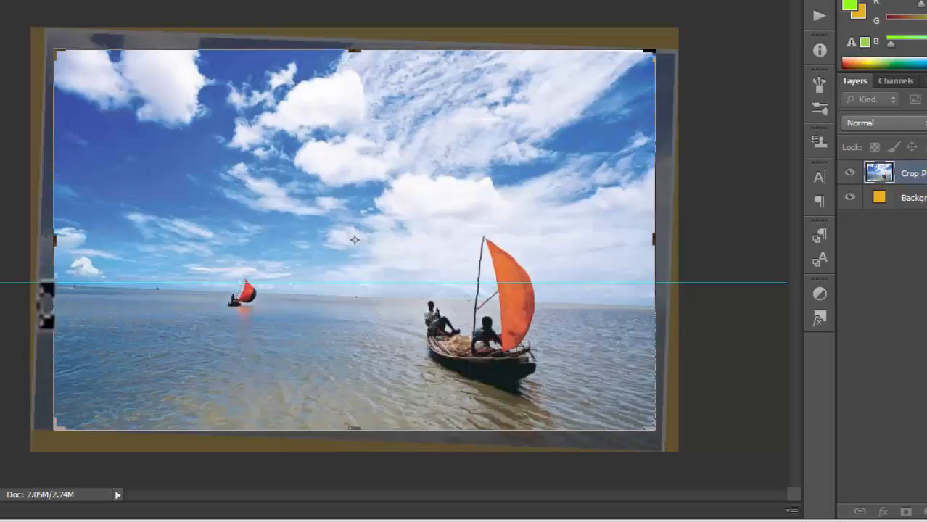
click(728, 2)
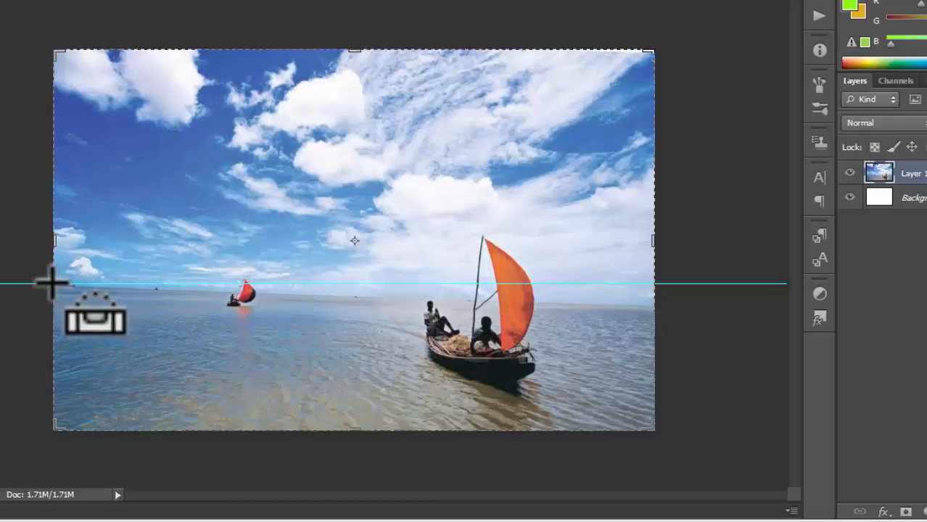
- Draw a straightening line along the horizon edge to edge, fine-tune it, and apply the crop
drag(51, 283, 655, 307)
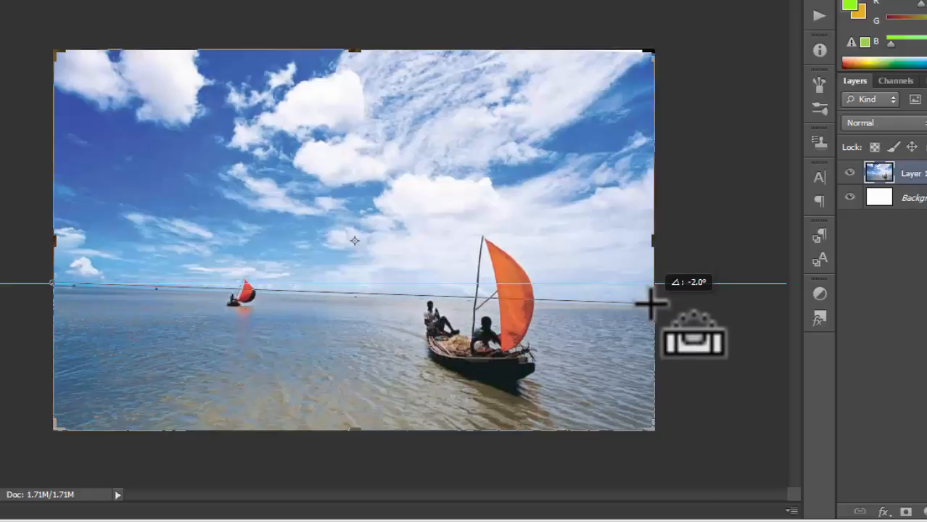
drag(651, 304, 648, 303)
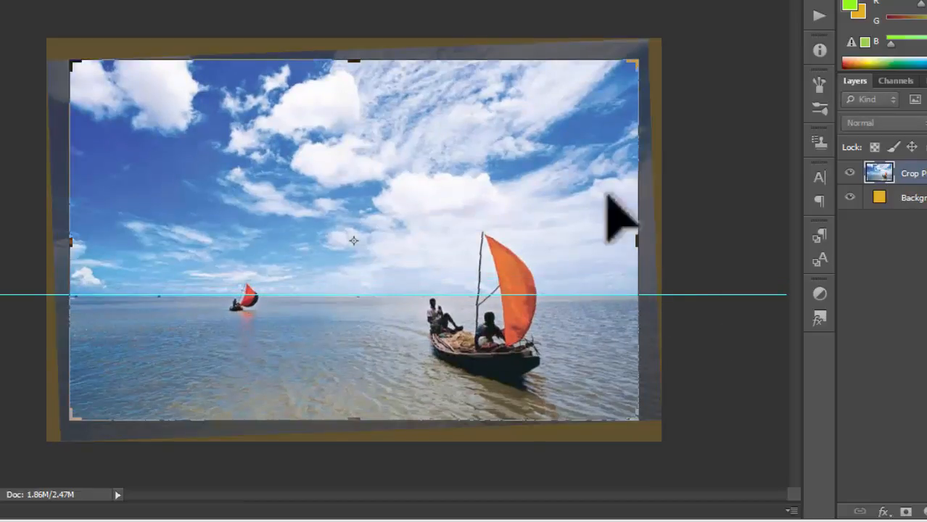
click(757, 2)
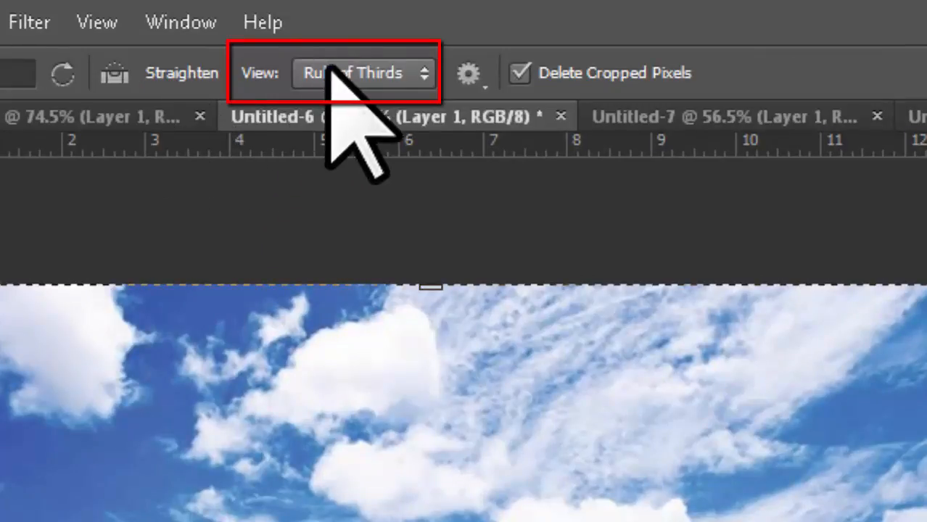
- Choose when the crop overlay shows, then draw a new crop over the sailboat photo
click(412, 70)
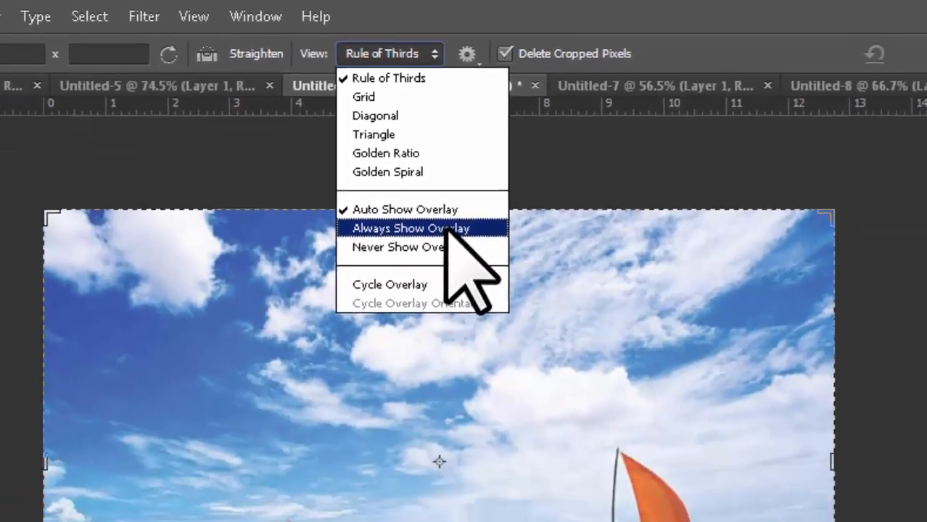
click(363, 311)
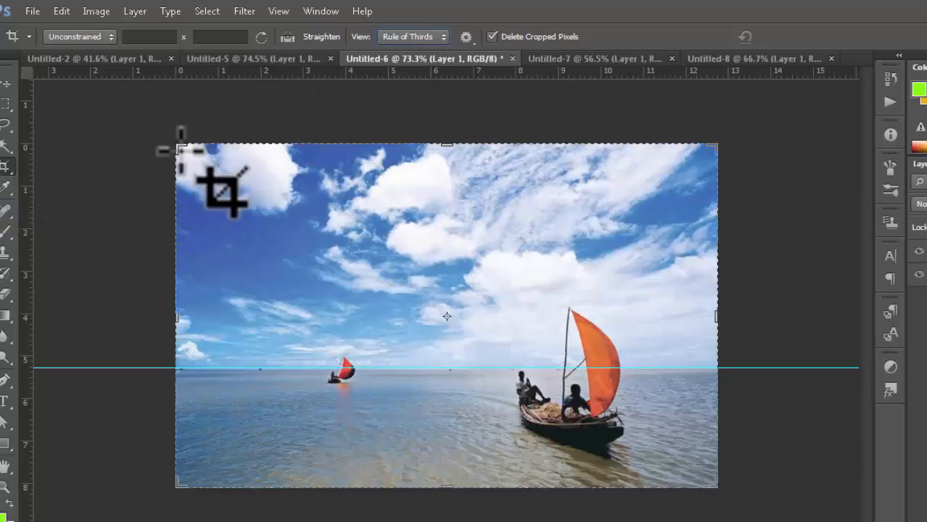
drag(183, 151, 713, 481)
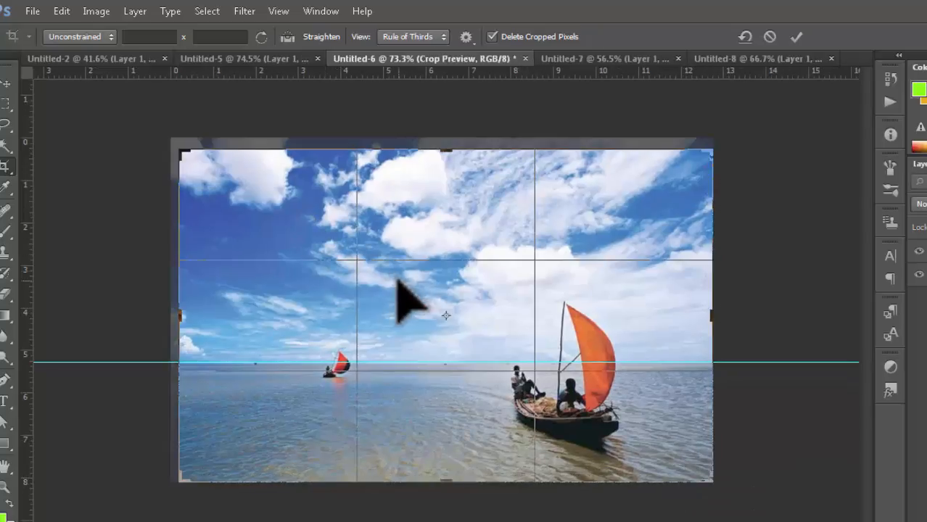
drag(397, 280, 406, 291)
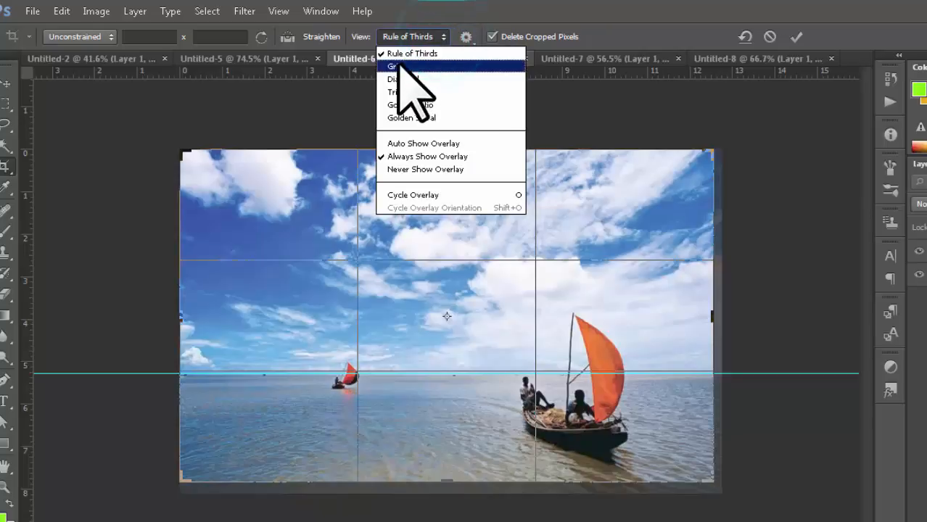
click(450, 53)
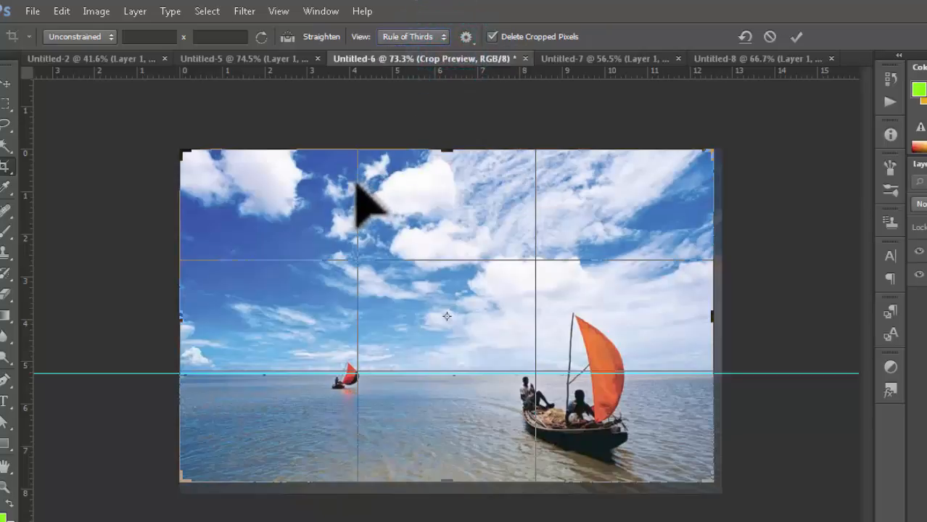
- Cycle the crop overlay through Grid, Triangle and Golden Ratio, ending on Golden Spiral
click(444, 37)
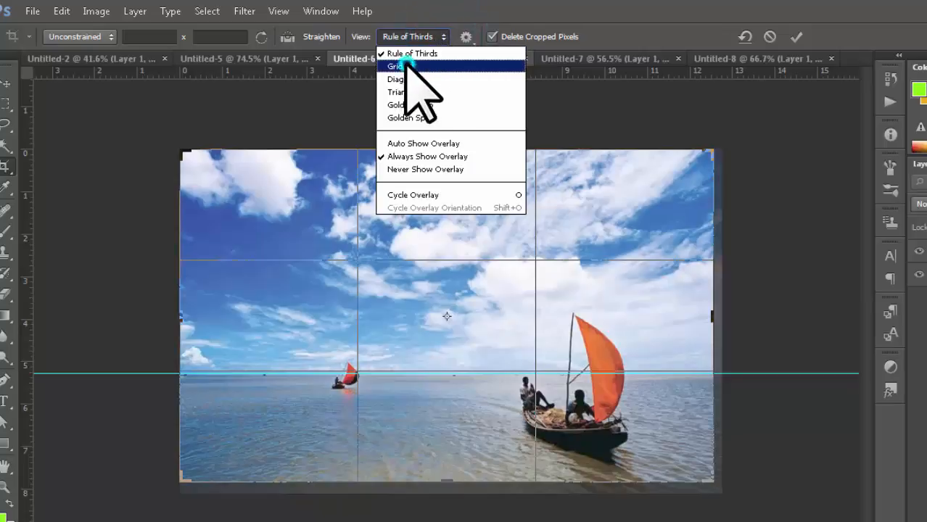
click(406, 66)
click(443, 37)
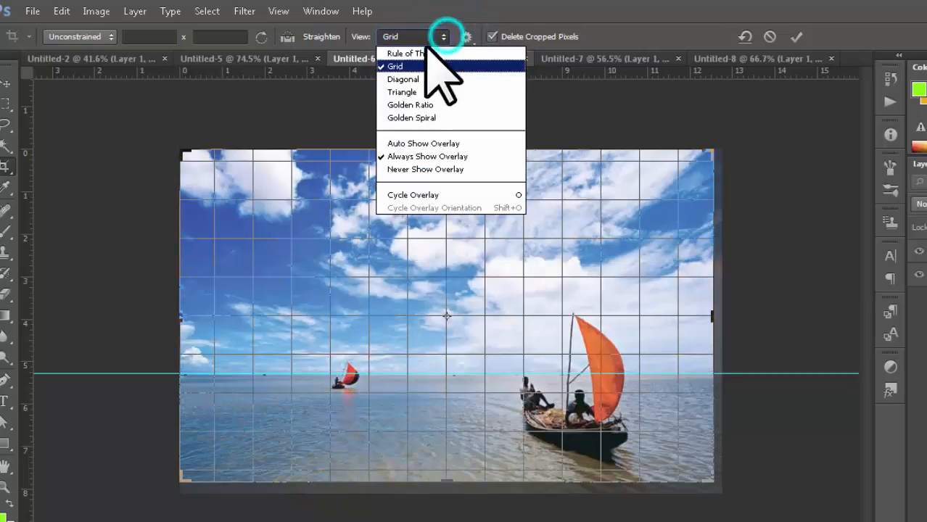
click(419, 91)
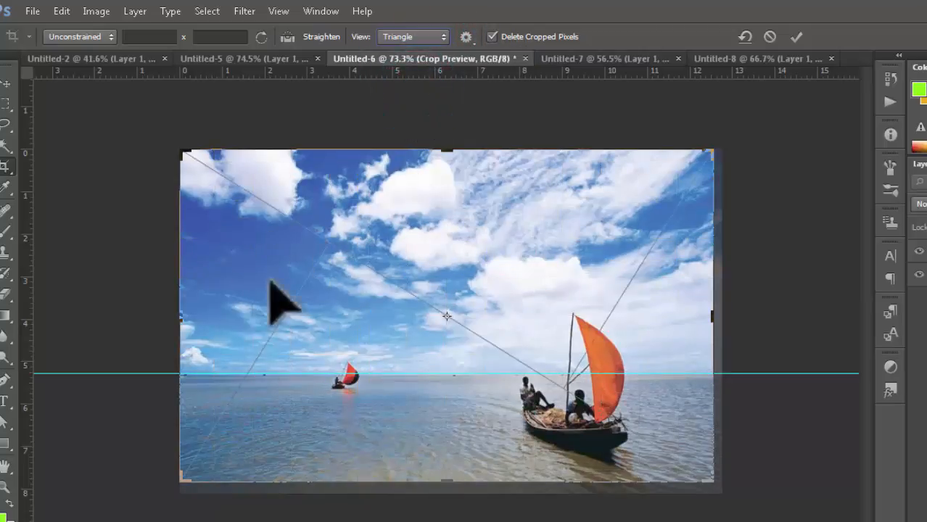
click(452, 37)
click(426, 103)
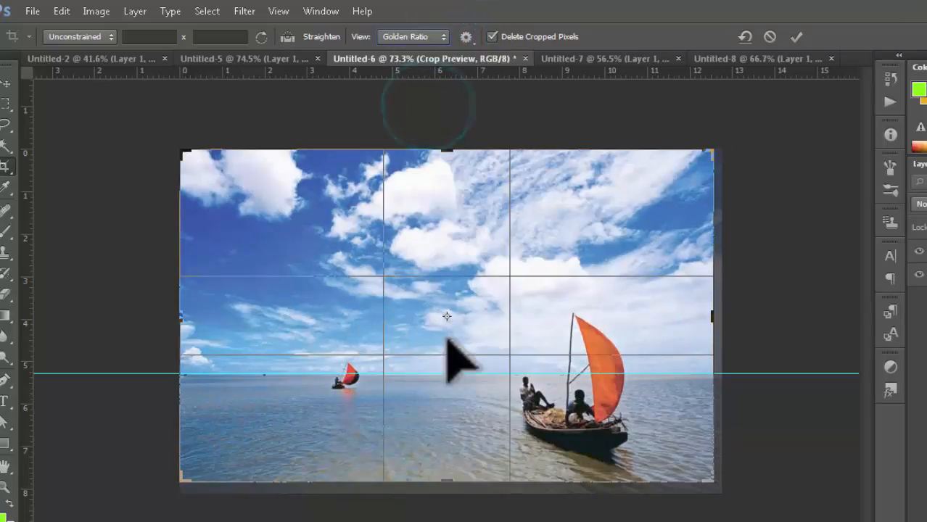
click(438, 36)
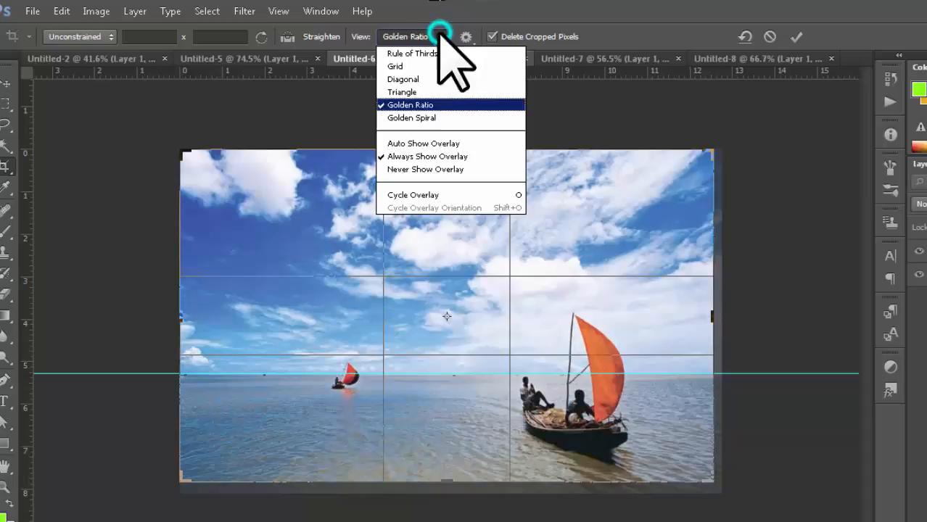
click(408, 118)
click(414, 37)
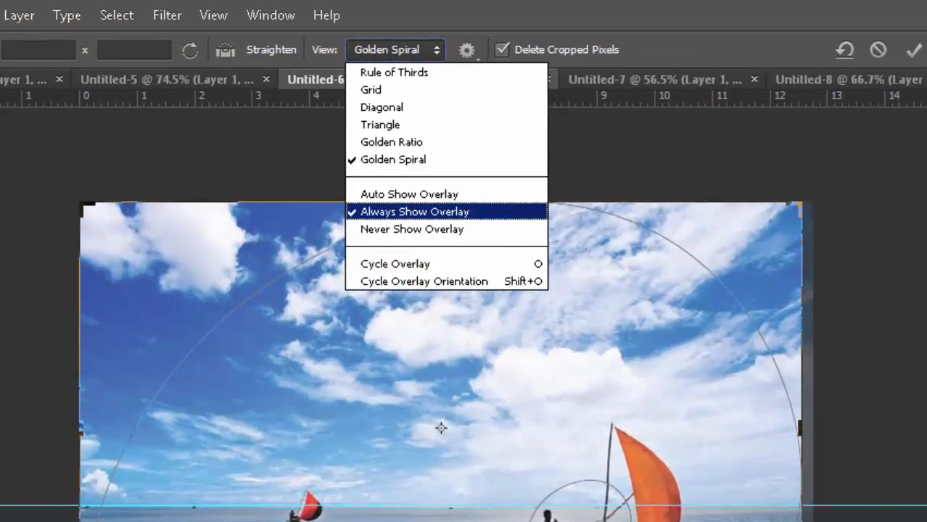
- Switch the crop overlay between Golden Ratio, Grid and Rule of Thirds
click(374, 141)
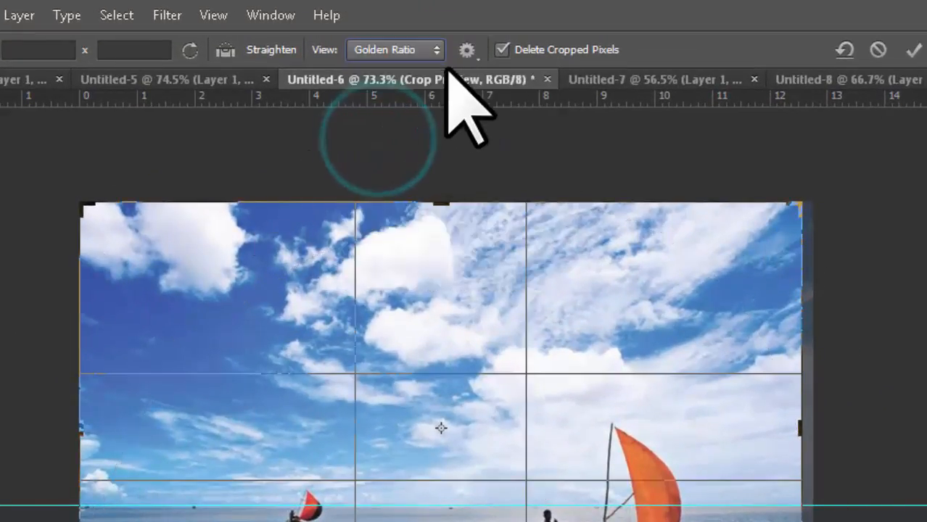
click(440, 51)
click(421, 89)
click(435, 50)
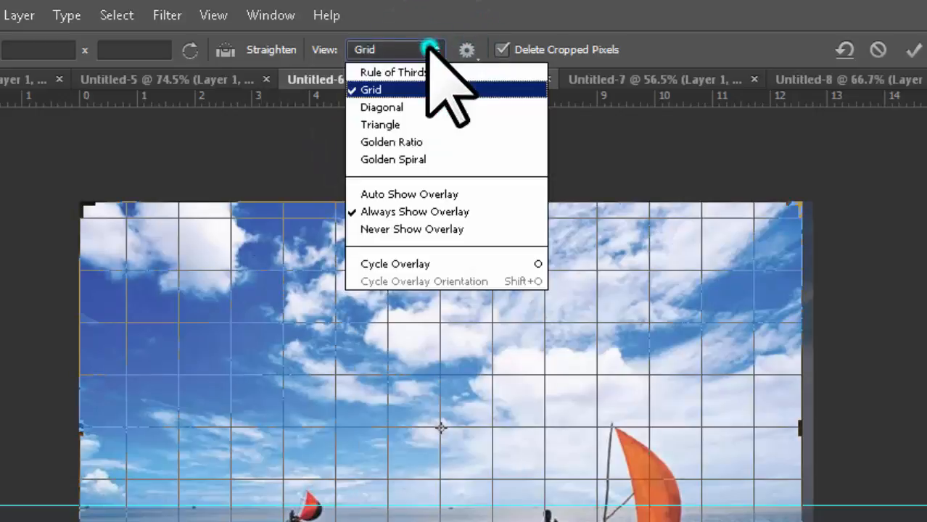
click(410, 70)
- Try the overlay display options Auto Show, Always Show and Never Show
click(432, 50)
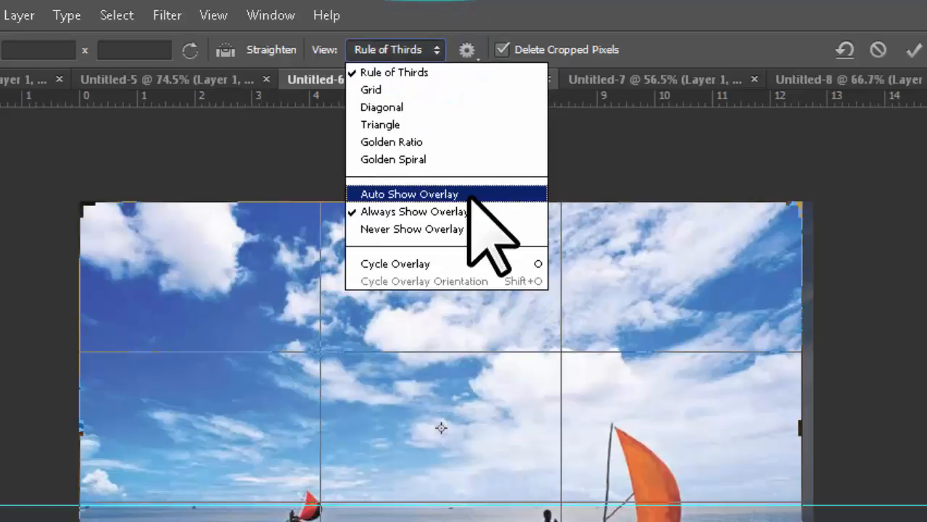
click(401, 194)
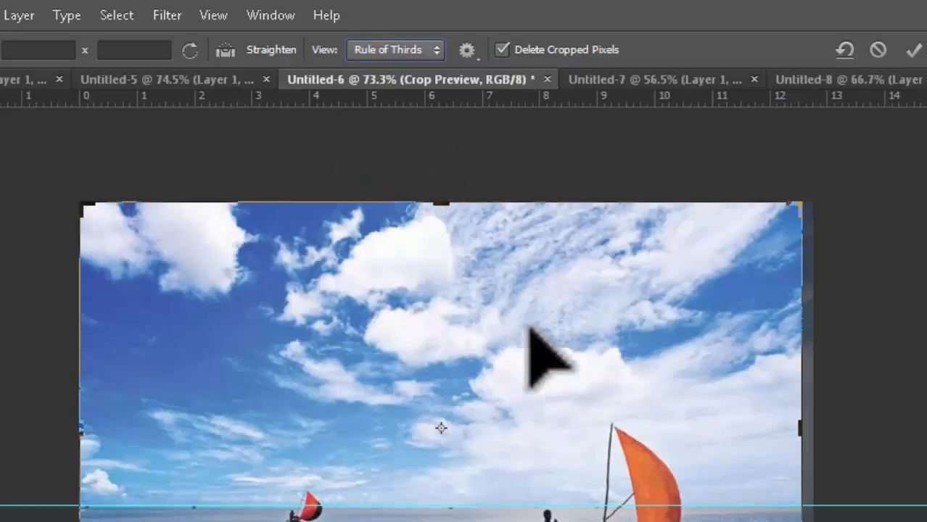
click(436, 49)
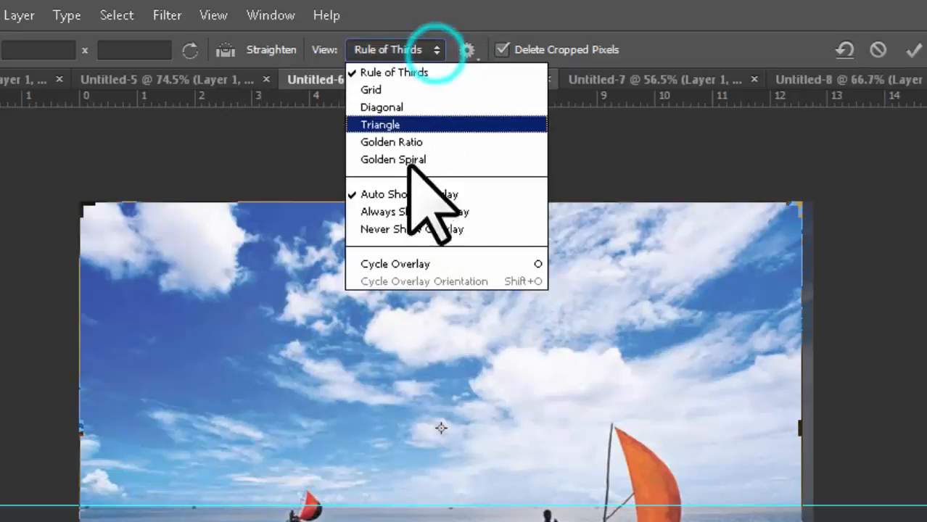
click(508, 211)
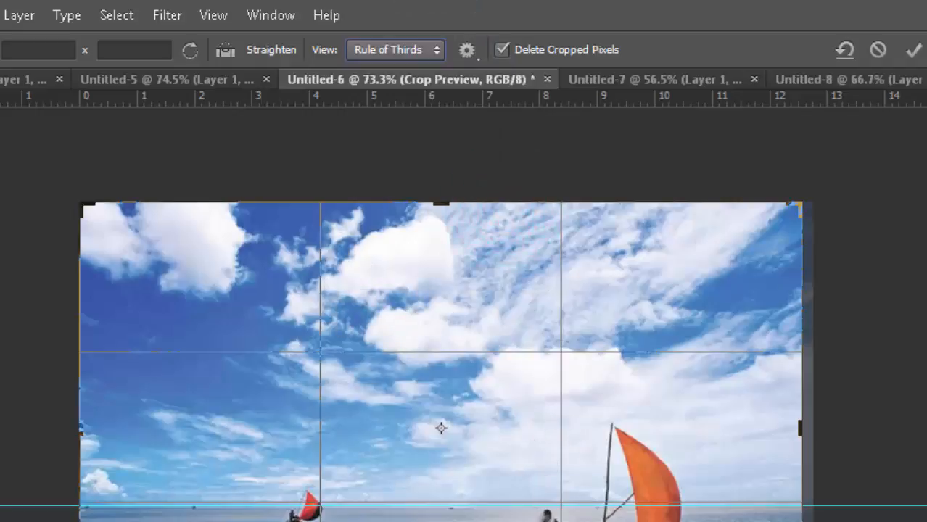
click(437, 48)
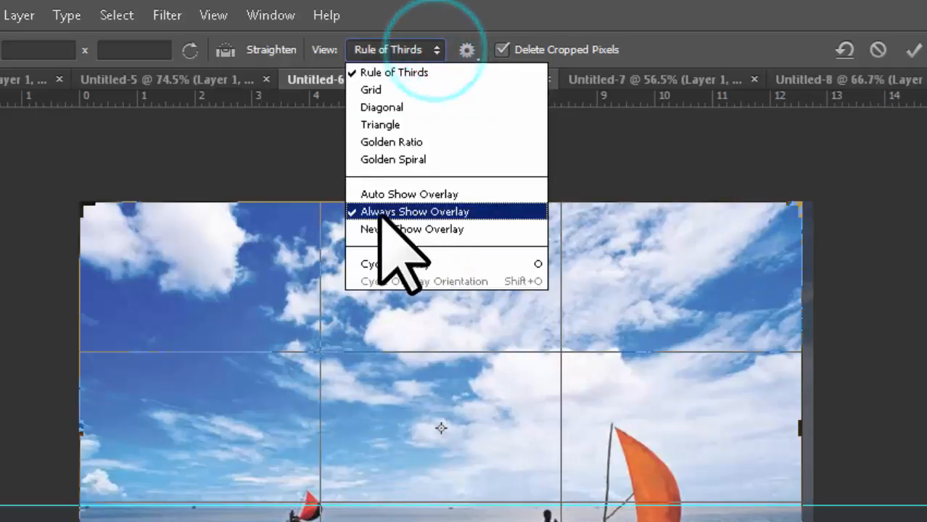
click(452, 228)
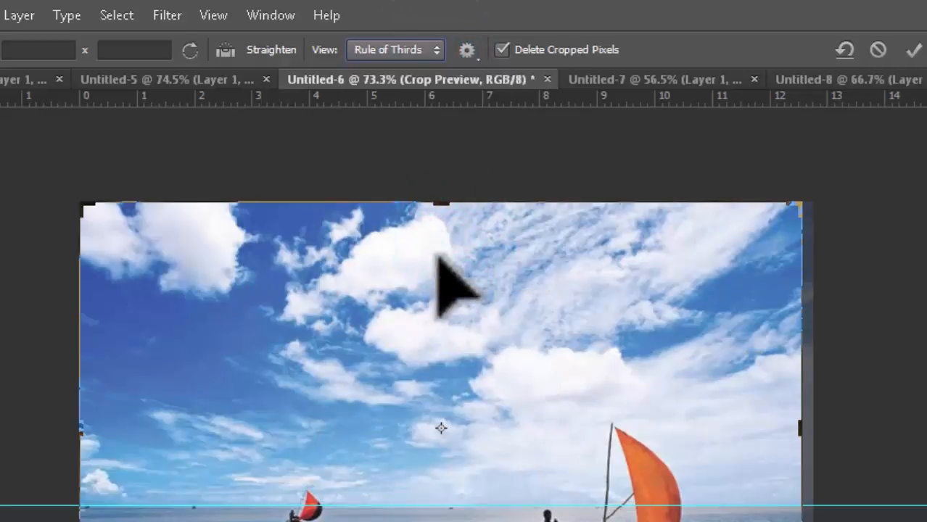
- Cycle to the Grid overlay, try flipping its orientation, and set Auto Show Overlay
click(435, 49)
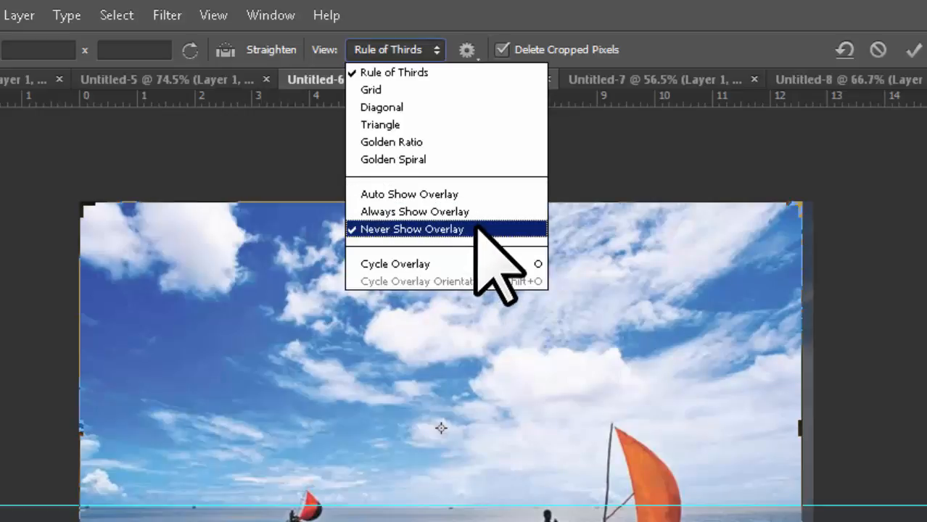
click(447, 265)
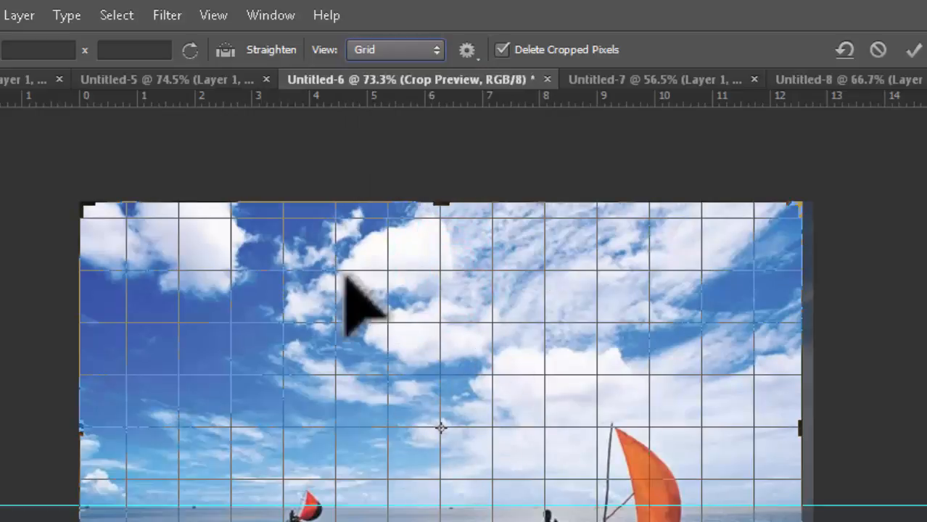
click(436, 49)
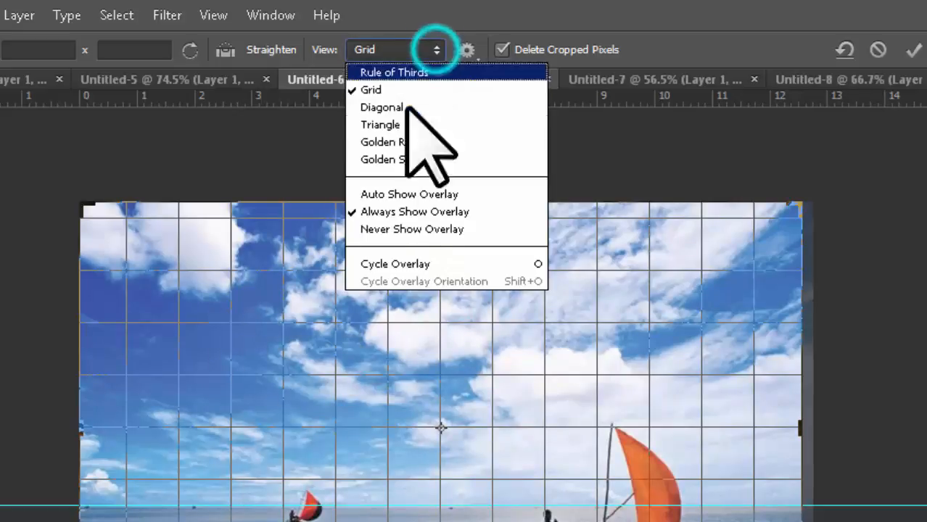
click(477, 282)
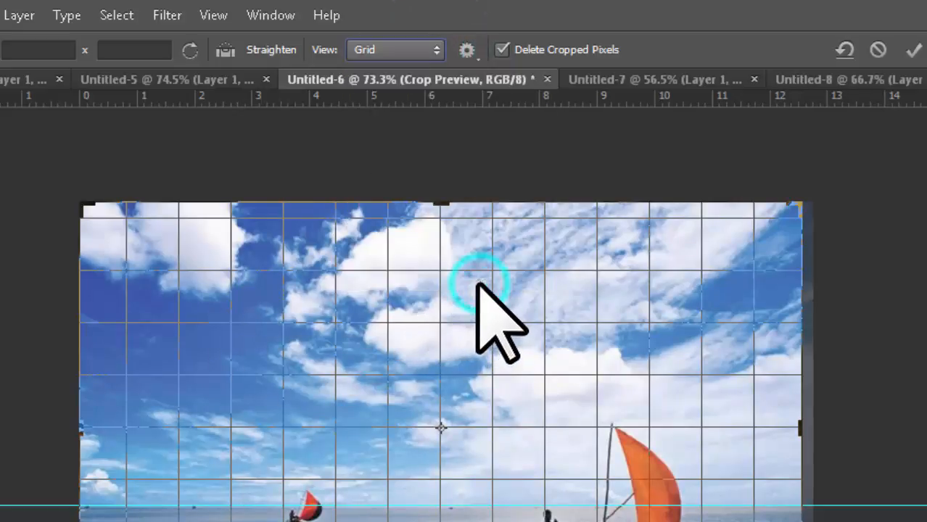
click(427, 49)
click(397, 193)
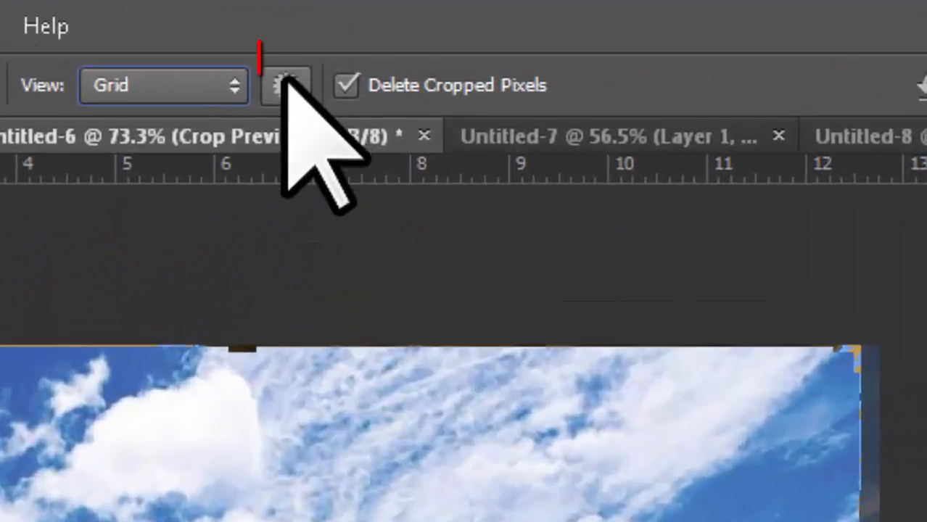
- Check the extra crop settings, then rotate the sailboat photo beneath the crop box
click(294, 92)
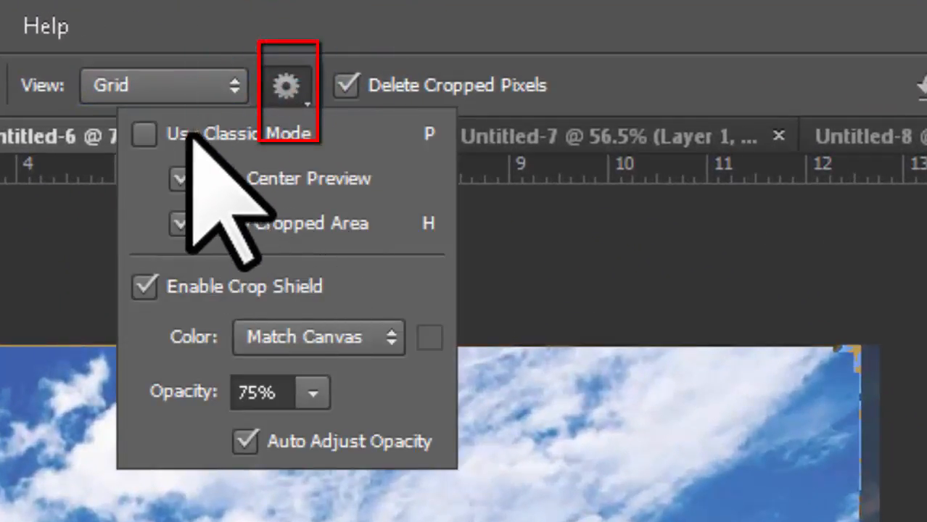
click(286, 86)
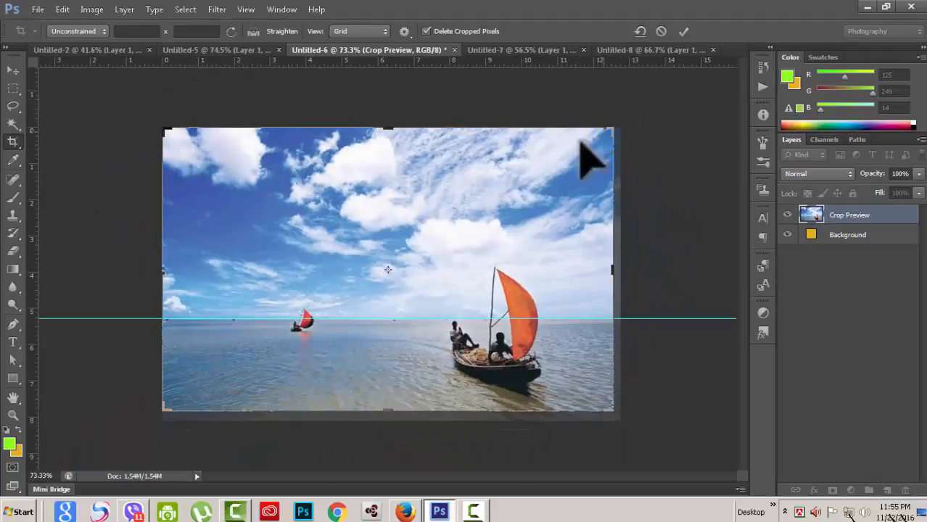
drag(628, 121, 596, 77)
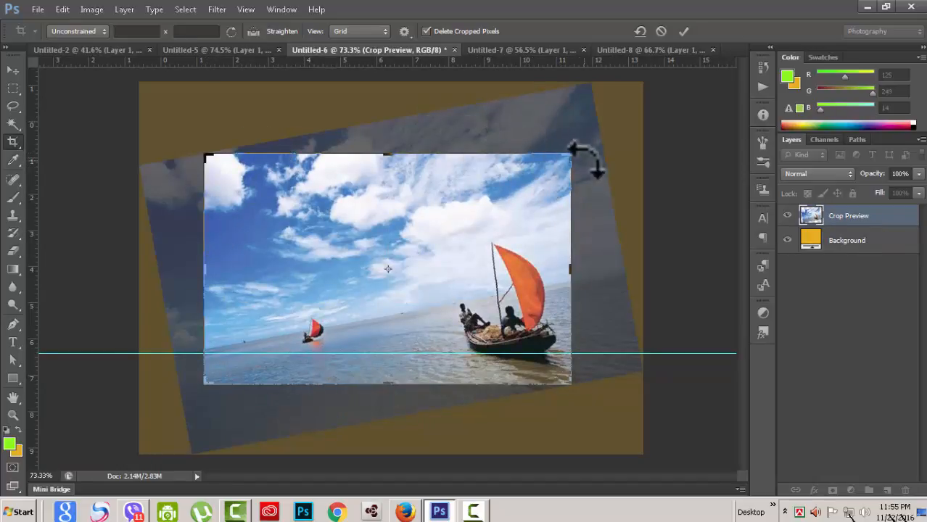
drag(652, 114, 668, 183)
- Shrink the crop box from its corner to frame the two sailboats
drag(207, 152, 236, 156)
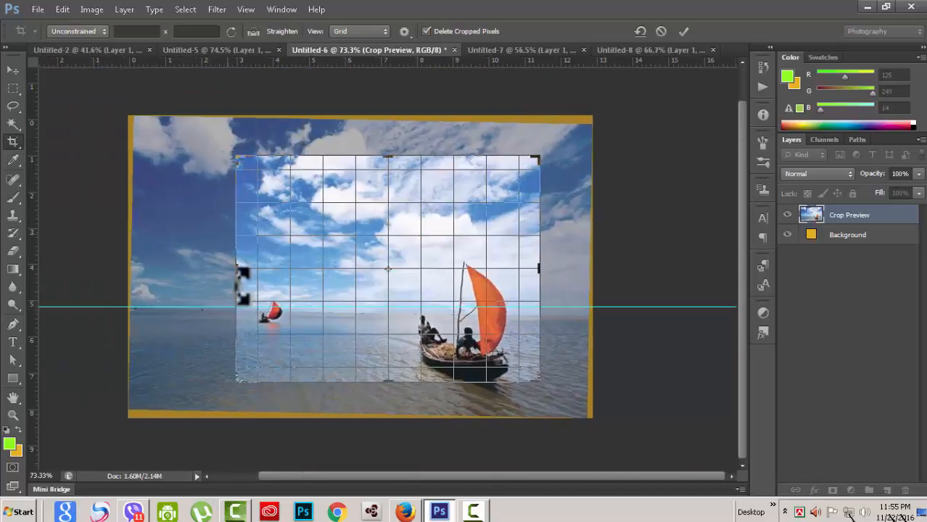
drag(241, 284, 242, 284)
click(408, 33)
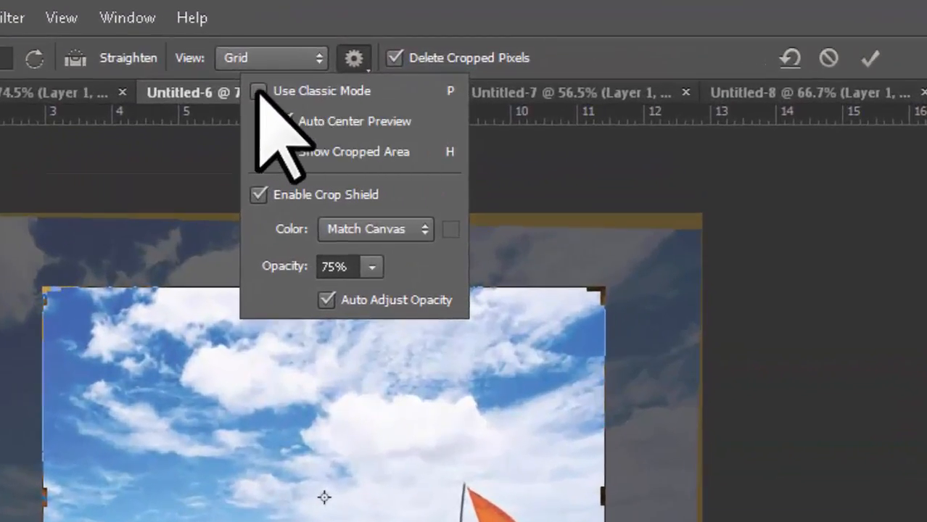
- Enable classic crop mode and stretch the photo's corner and edges outward
click(257, 90)
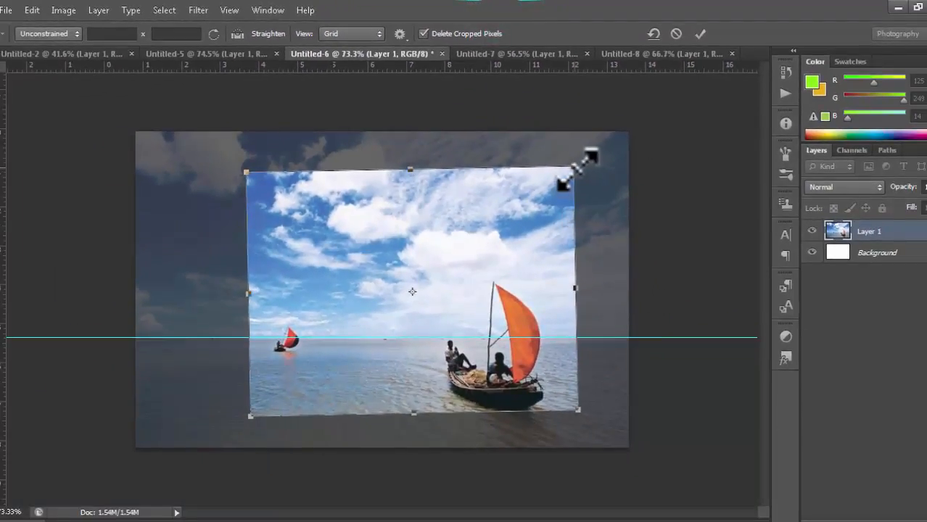
drag(577, 169, 628, 133)
drag(252, 276, 143, 257)
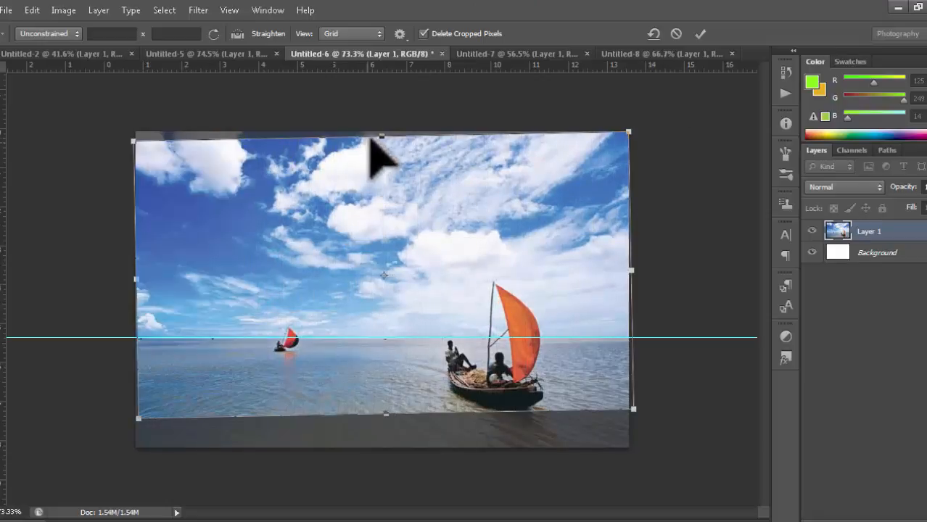
drag(378, 134, 377, 130)
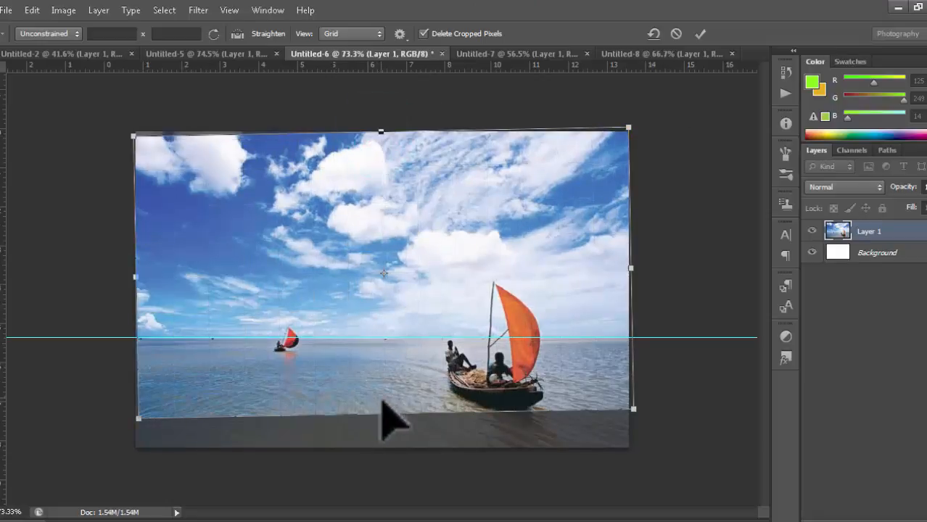
drag(385, 415, 384, 435)
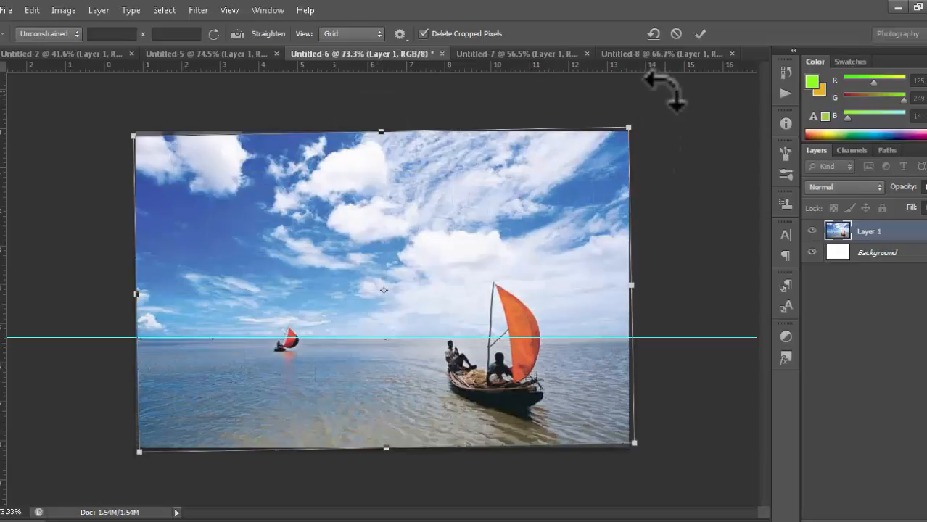
drag(662, 87, 657, 93)
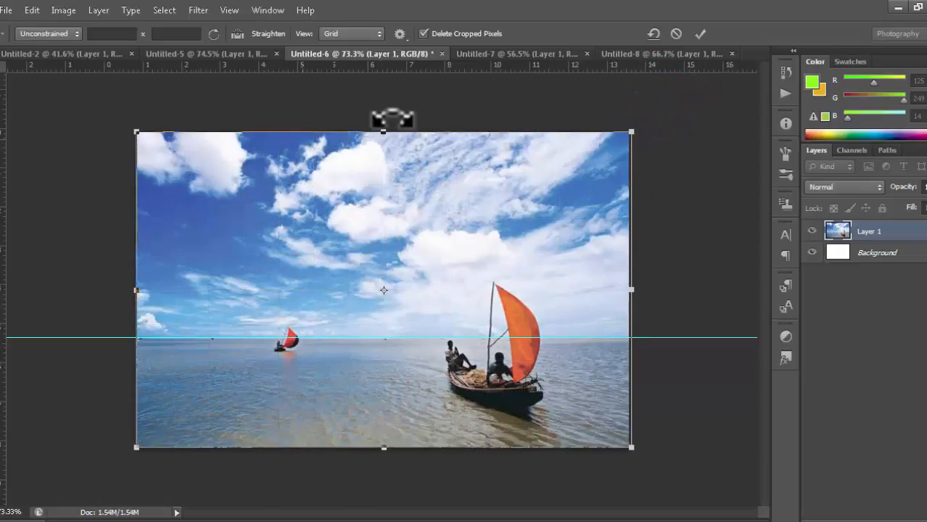
- Shrink the crop area and move it over the small boat, then onto the orange-sailed boat
click(399, 34)
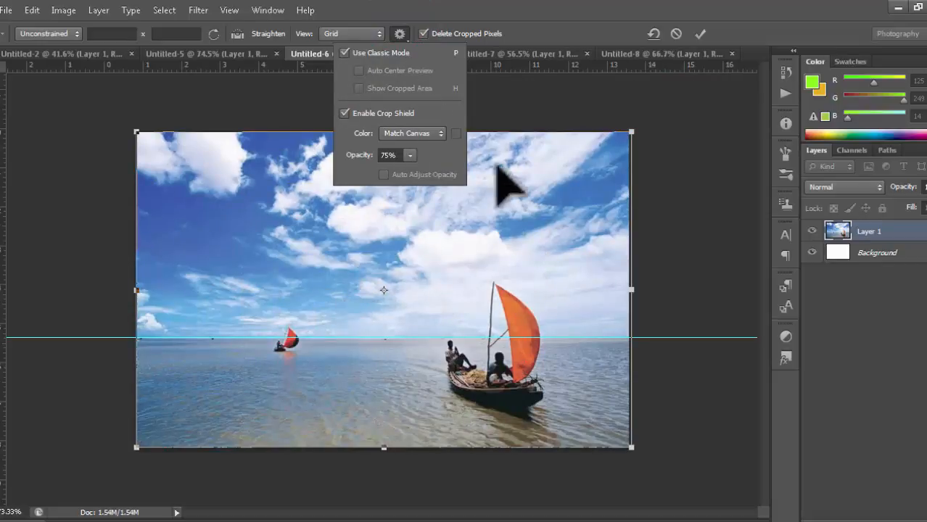
click(667, 107)
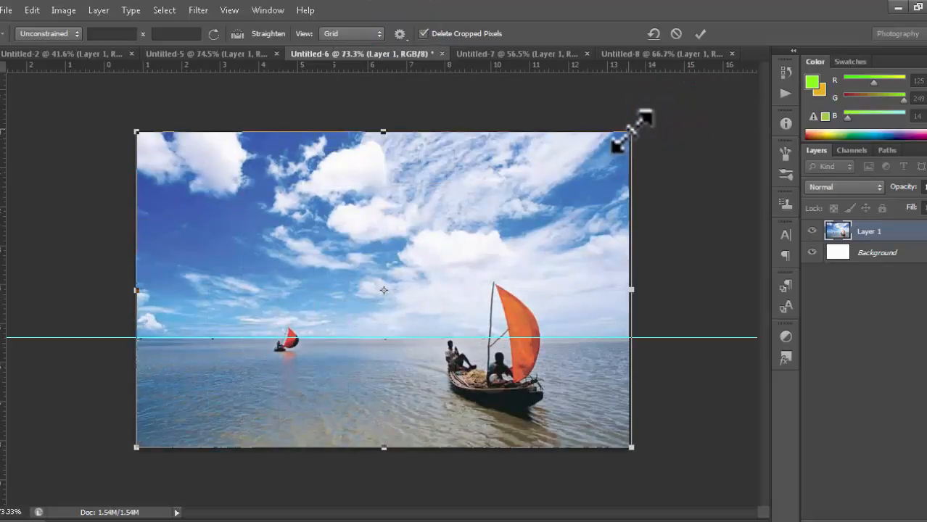
drag(633, 129, 337, 266)
drag(228, 345, 478, 247)
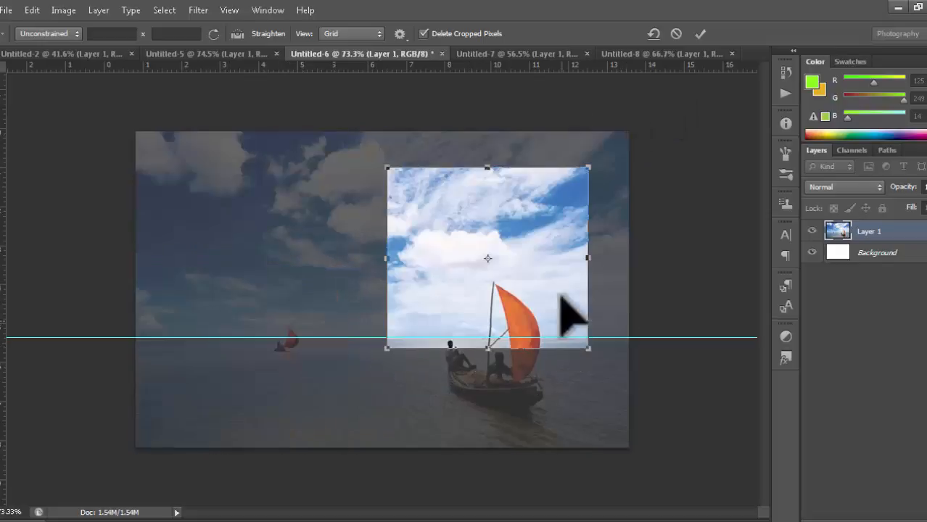
drag(544, 257, 476, 344)
drag(514, 372, 292, 329)
drag(272, 300, 500, 344)
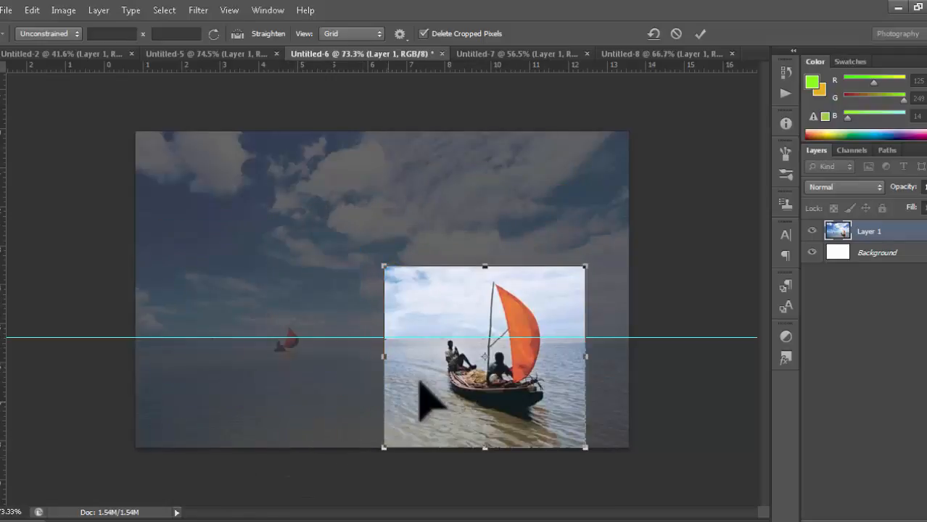
click(400, 34)
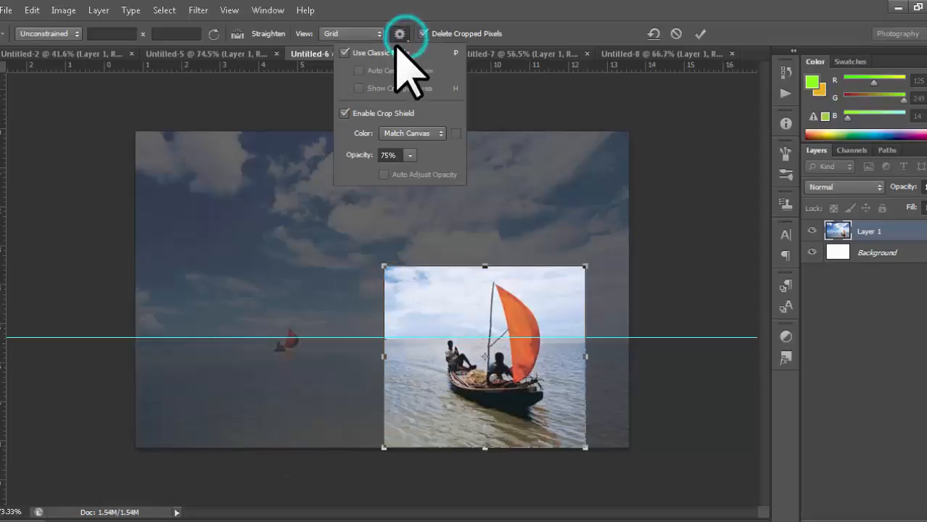
- Turn off Use Classic Mode, apply the boat crop, then undo it with Ctrl+Z
click(344, 52)
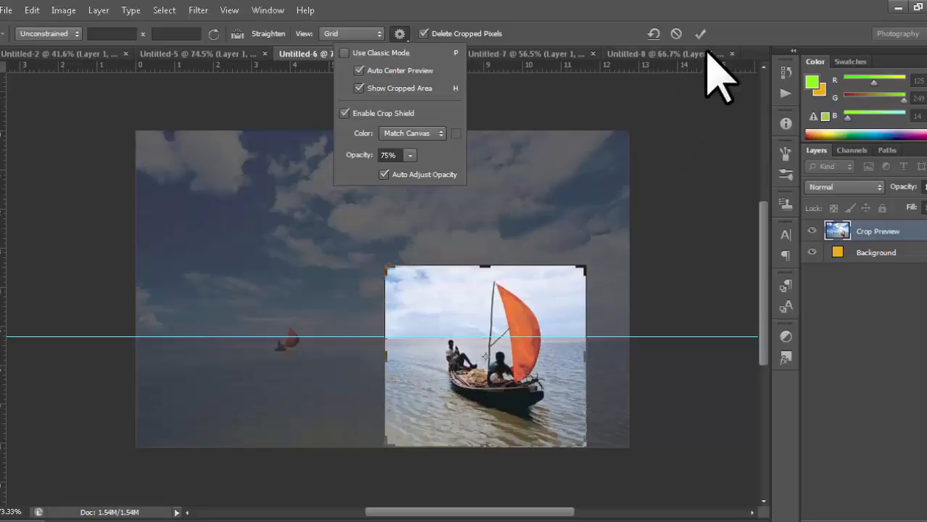
click(688, 31)
click(700, 34)
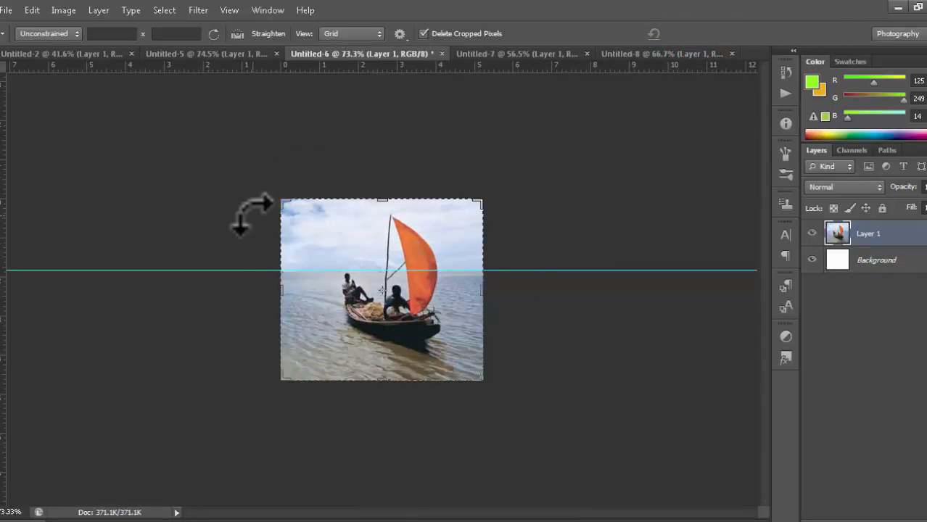
key(ctrl+z)
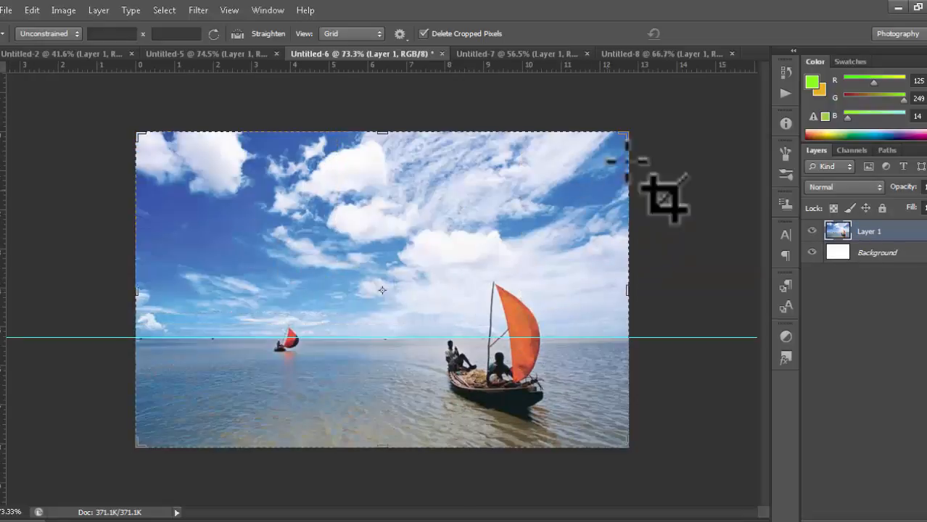
- Resize the crop box from its top-right corner back to nearly the full photo
drag(630, 130, 395, 240)
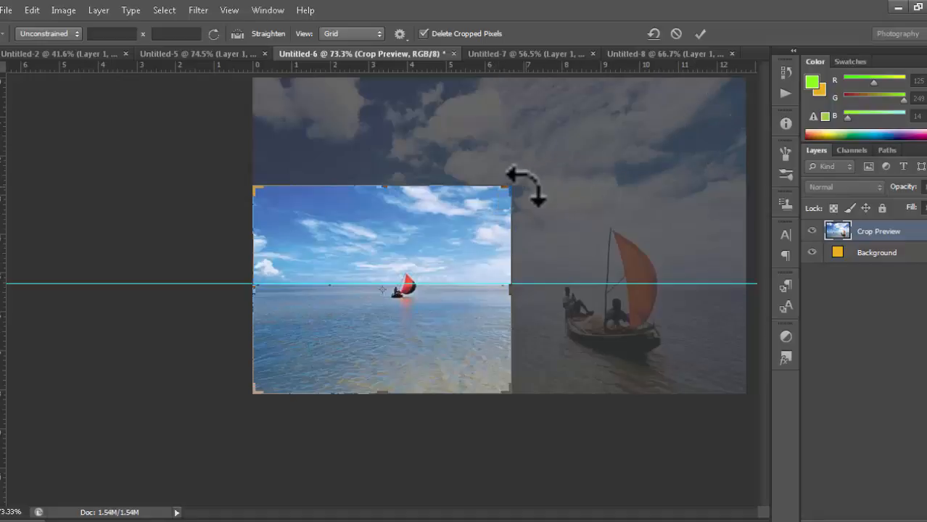
drag(511, 188, 629, 135)
click(400, 33)
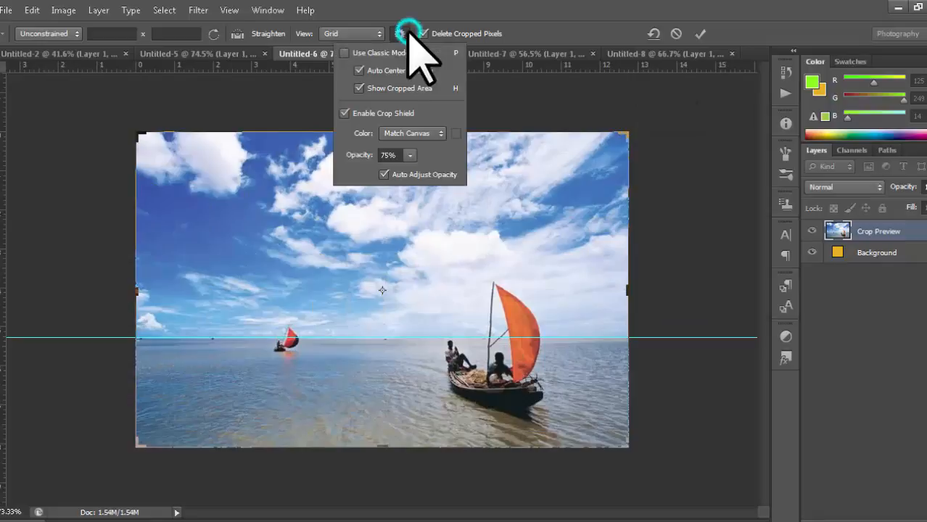
- Turn on Use Classic Mode in the crop tool's gear options
click(342, 53)
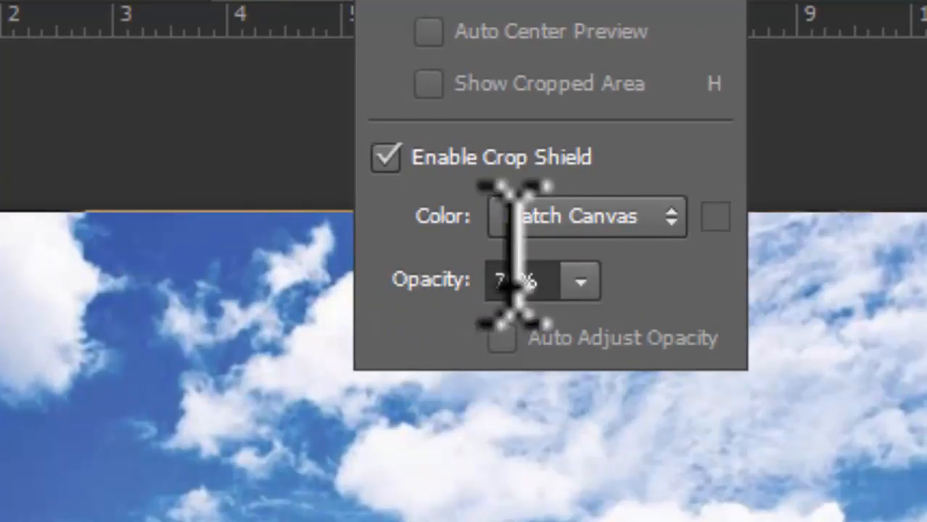
click(580, 282)
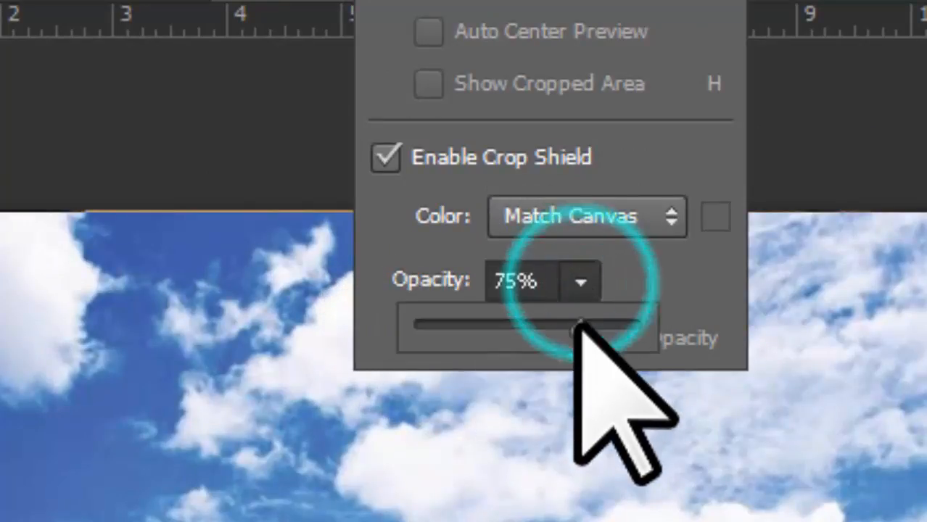
click(793, 97)
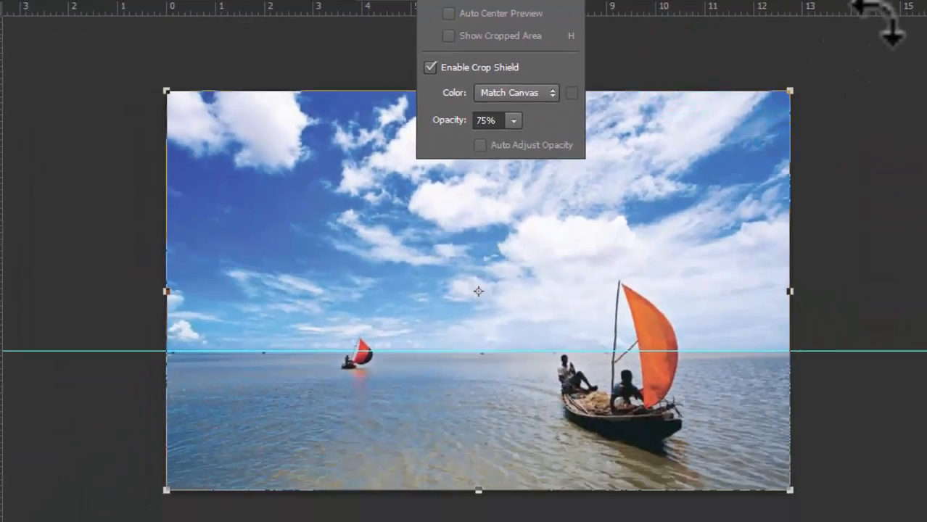
click(660, 30)
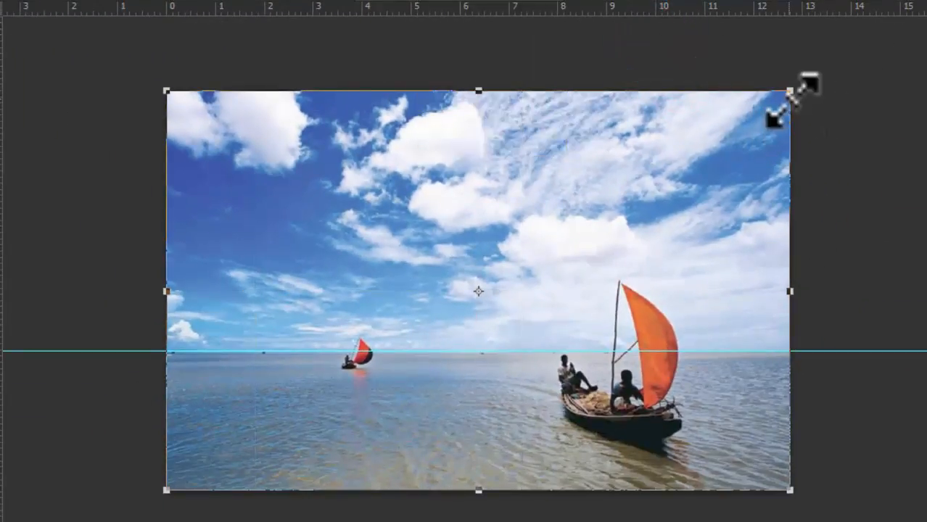
- Trim the crop box from its top-right corner and raise the crop shield opacity slightly
drag(796, 89, 676, 138)
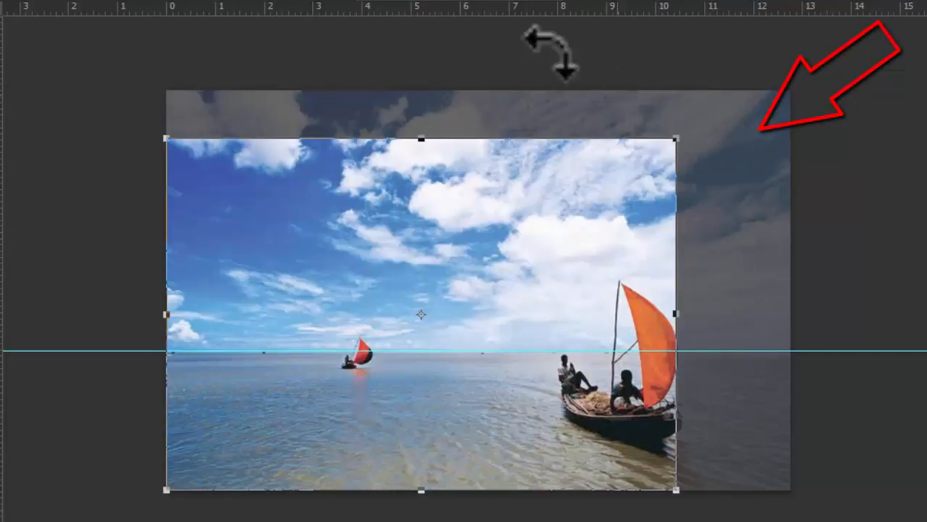
click(507, 2)
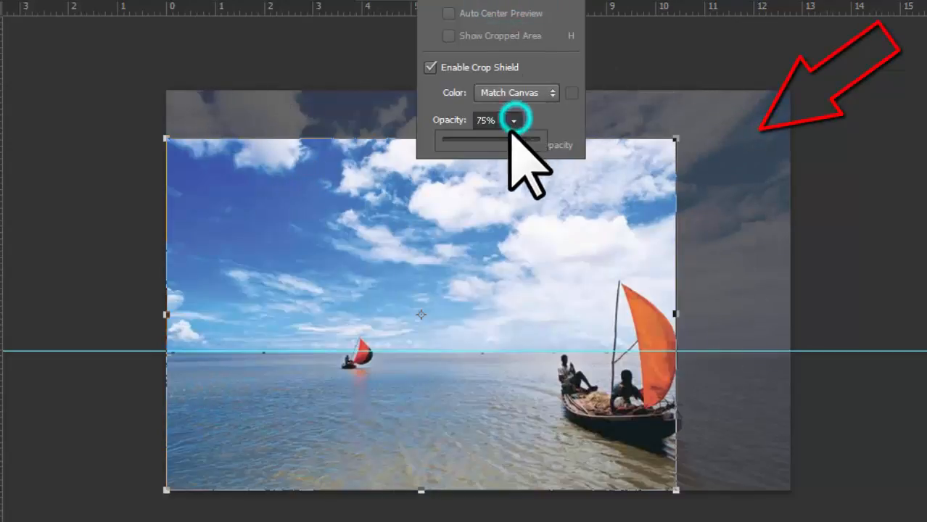
drag(528, 141, 647, 145)
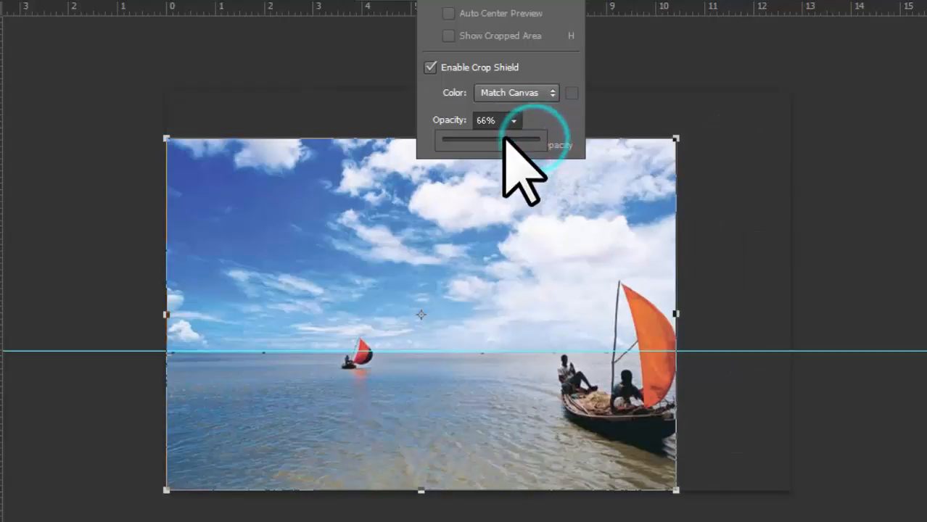
drag(503, 138, 510, 140)
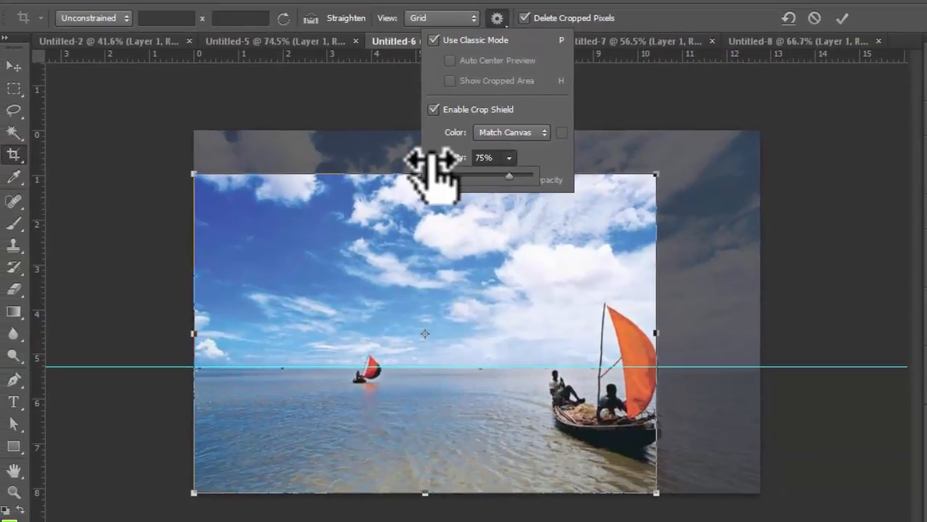
click(830, 164)
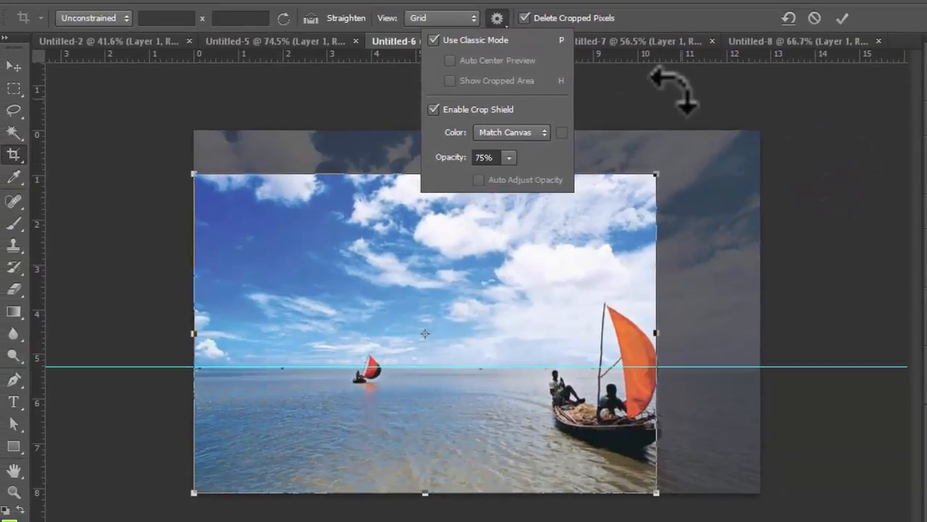
click(498, 19)
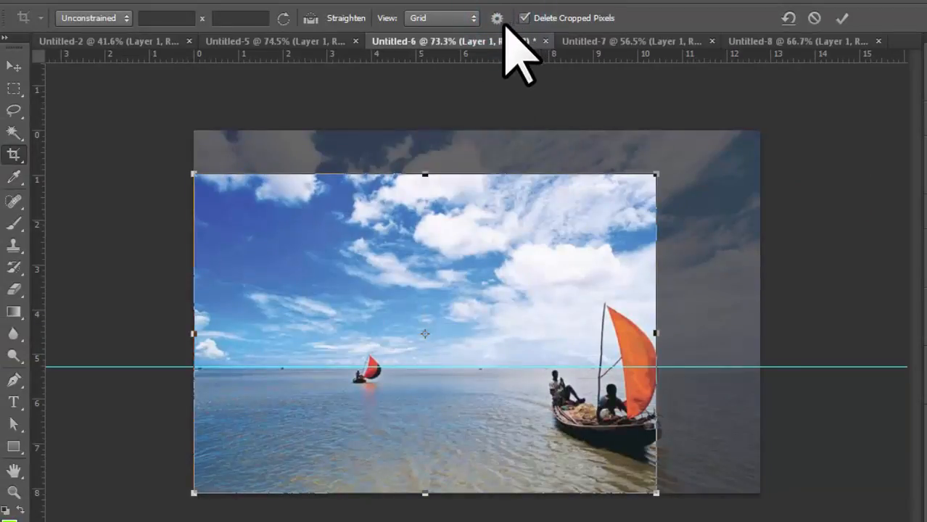
click(503, 21)
click(502, 22)
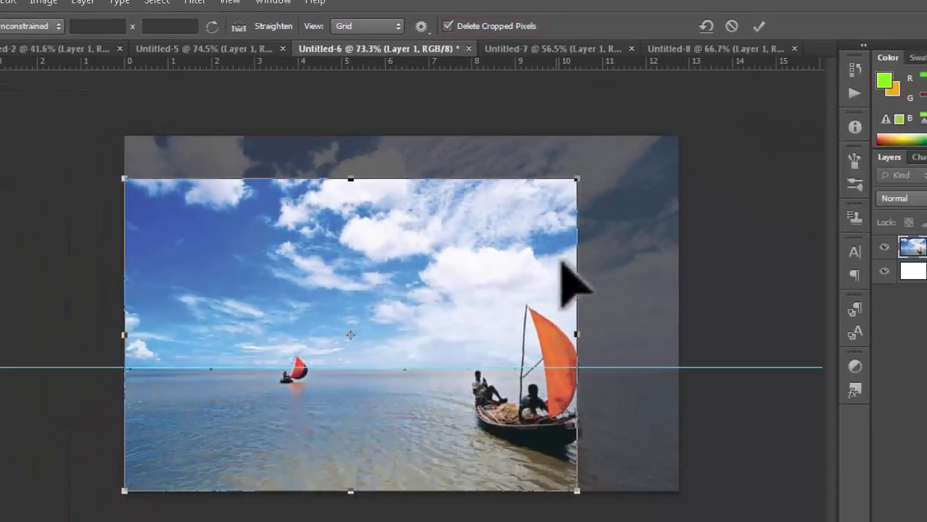
- Crop to a tall frame about 4.069 in wide around the orange-sailed boat, keeping cropped pixels
drag(124, 336, 438, 387)
drag(580, 334, 597, 333)
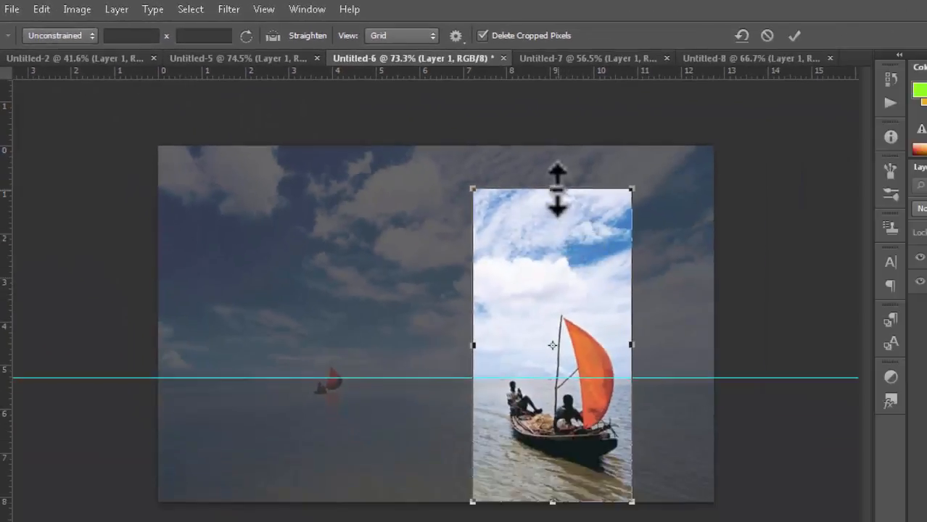
drag(553, 192, 555, 244)
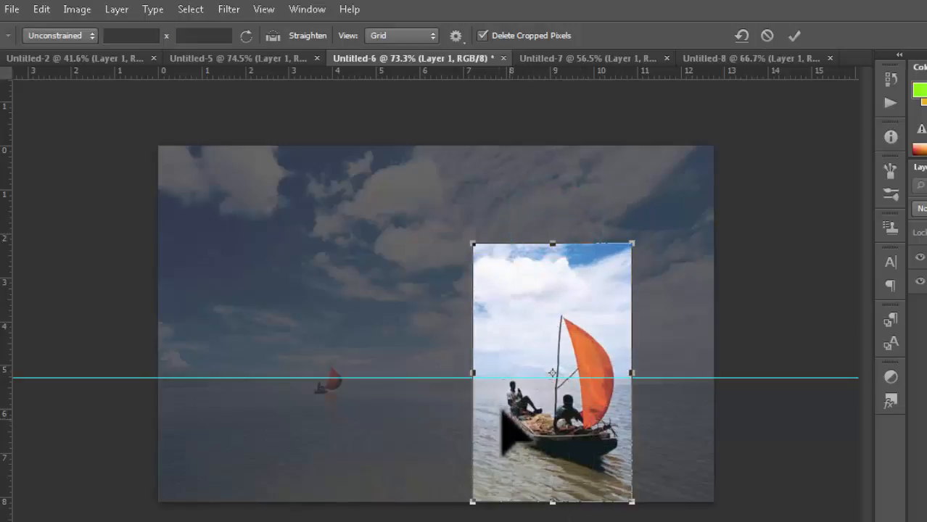
drag(474, 371, 467, 373)
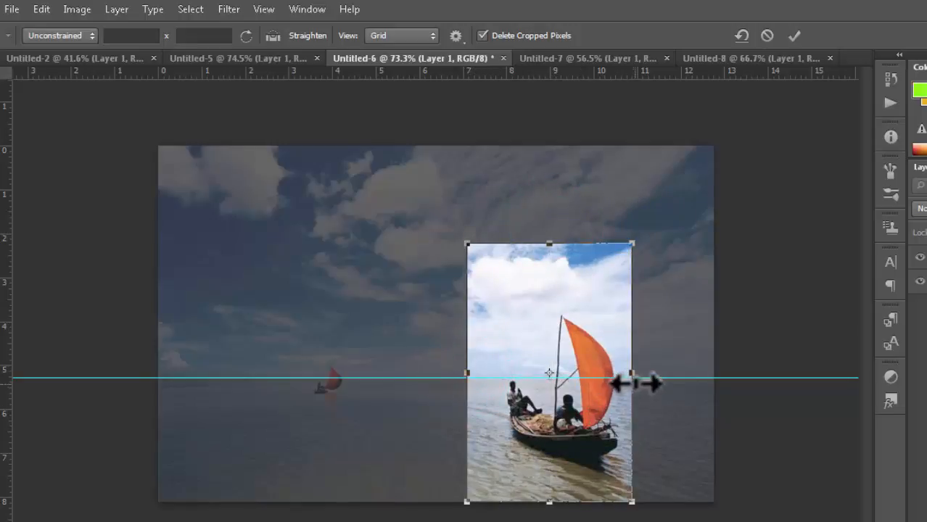
drag(631, 377, 650, 440)
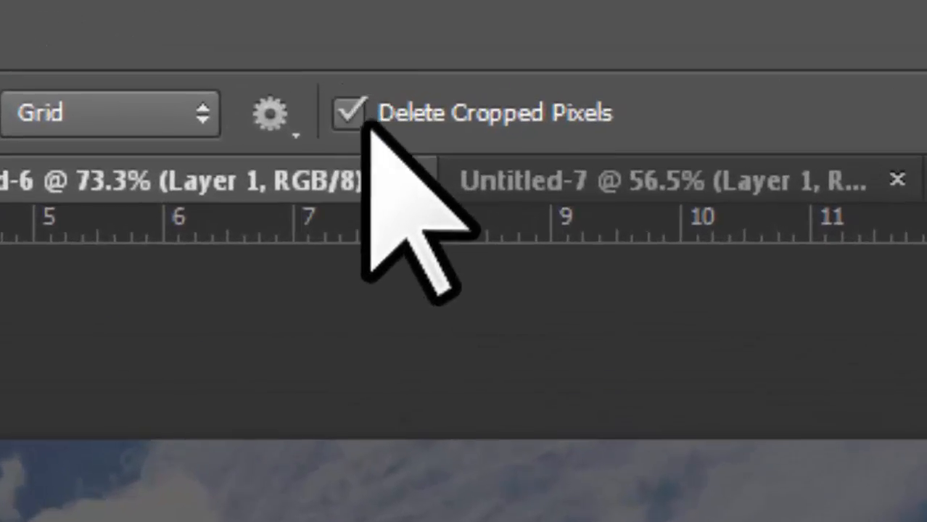
click(349, 113)
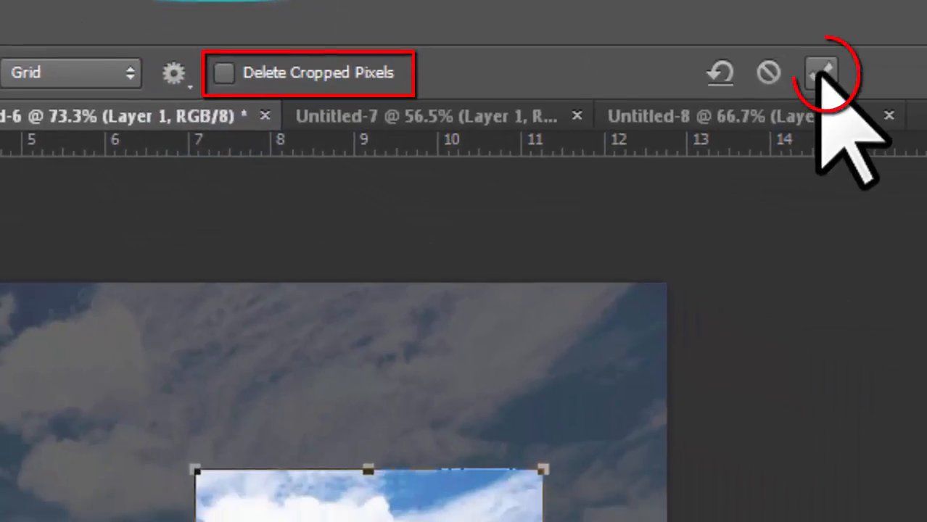
click(822, 73)
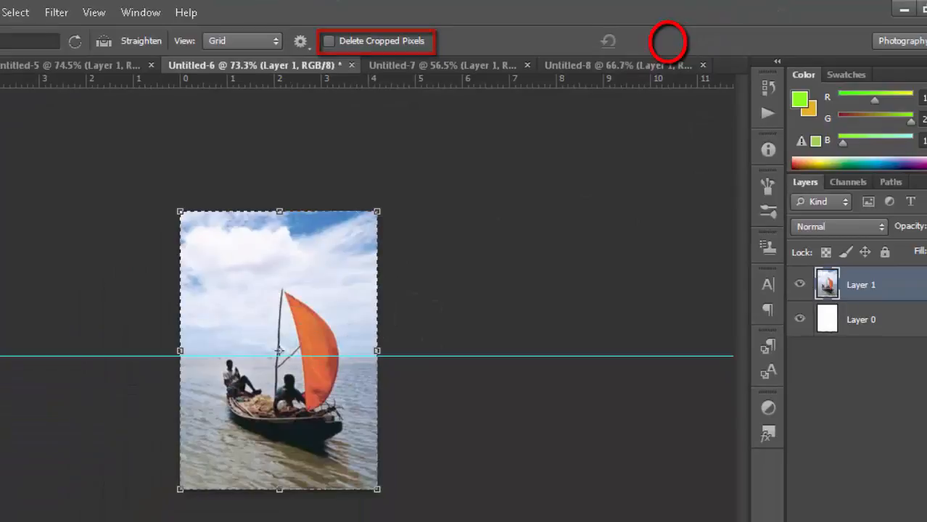
- Slide the photo inside the cropped frame until the orange-sailed boat is centred
key(v)
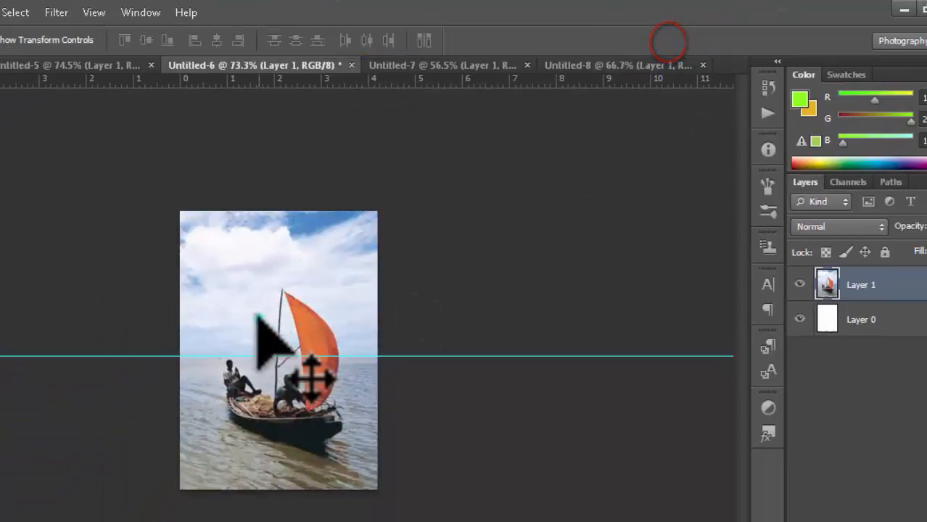
drag(258, 318, 333, 321)
drag(223, 324, 298, 334)
drag(224, 340, 303, 340)
mouse_move(190, 347)
mouse_down()
mouse_move(362, 357)
mouse_move(244, 340)
mouse_up()
drag(319, 316, 304, 331)
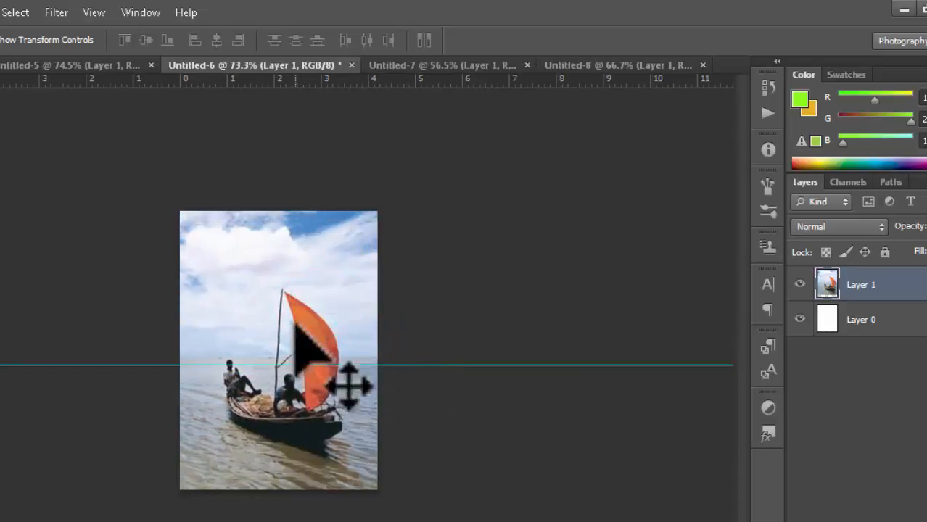
drag(329, 282, 389, 291)
drag(291, 288, 398, 286)
drag(285, 288, 313, 319)
mouse_move(380, 315)
mouse_down()
mouse_move(308, 316)
mouse_move(336, 303)
mouse_up()
click(330, 306)
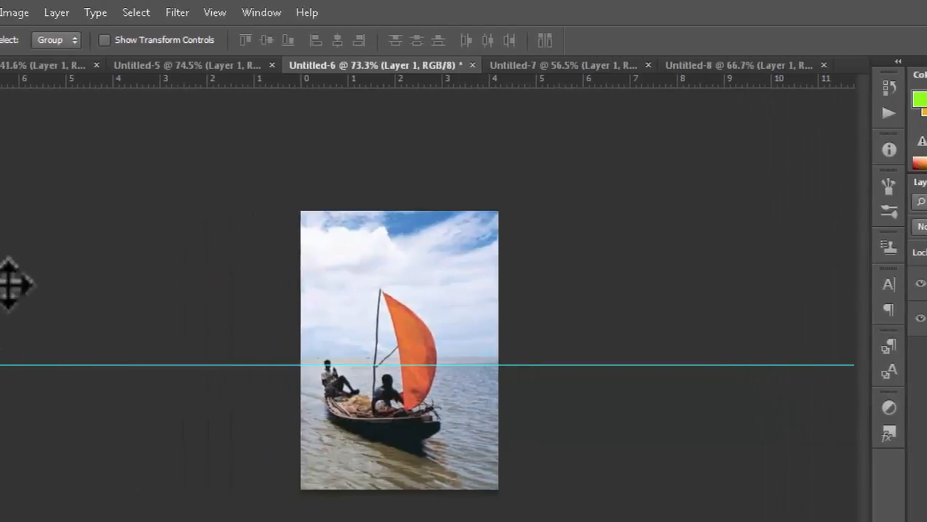
- Undo back to the full uncropped boat photo and hide guides via View > Extras
click(17, 184)
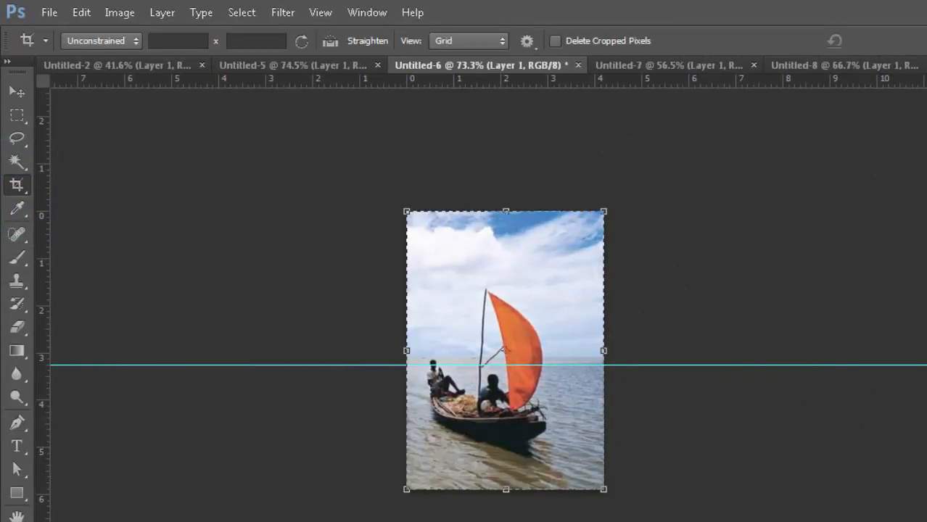
key(ctrl+alt+z)
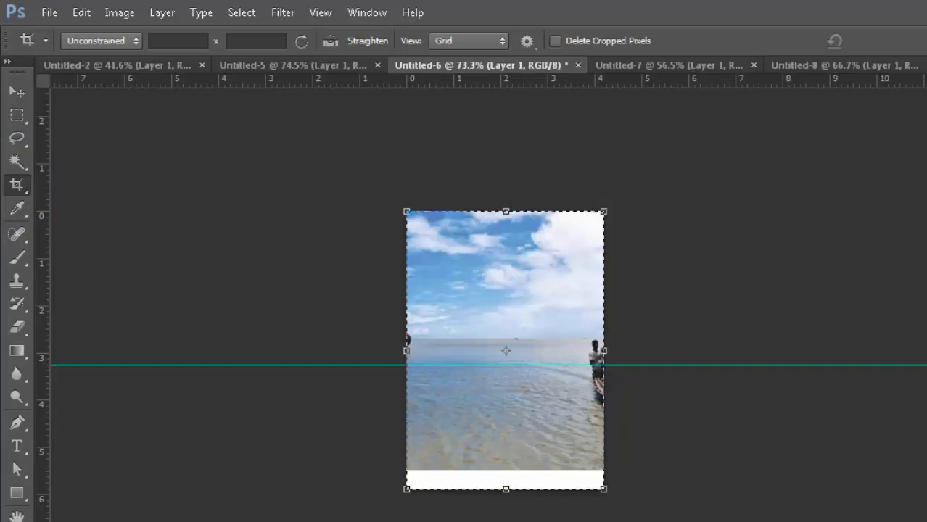
key(ctrl+alt+z)
key(ctrl+alt+z)
key(ctrl+alt+z)
key(ctrl+alt+z)
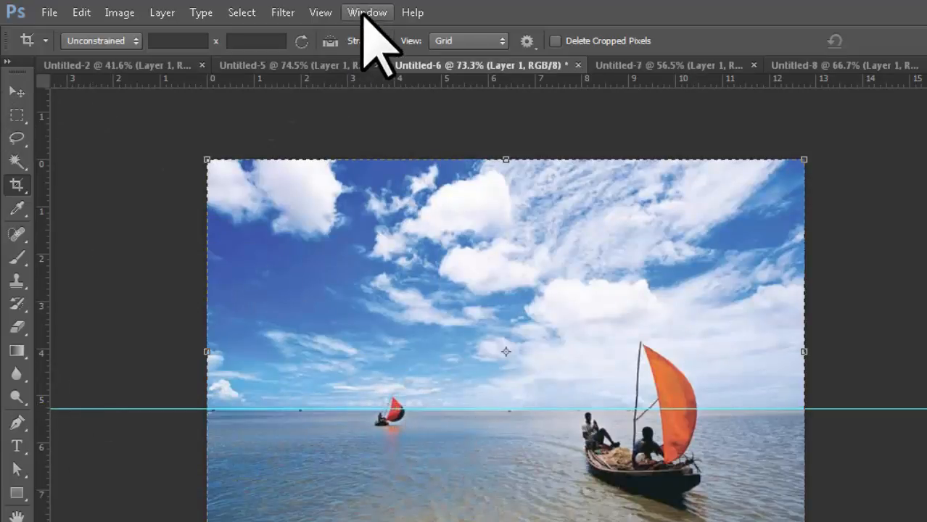
click(321, 13)
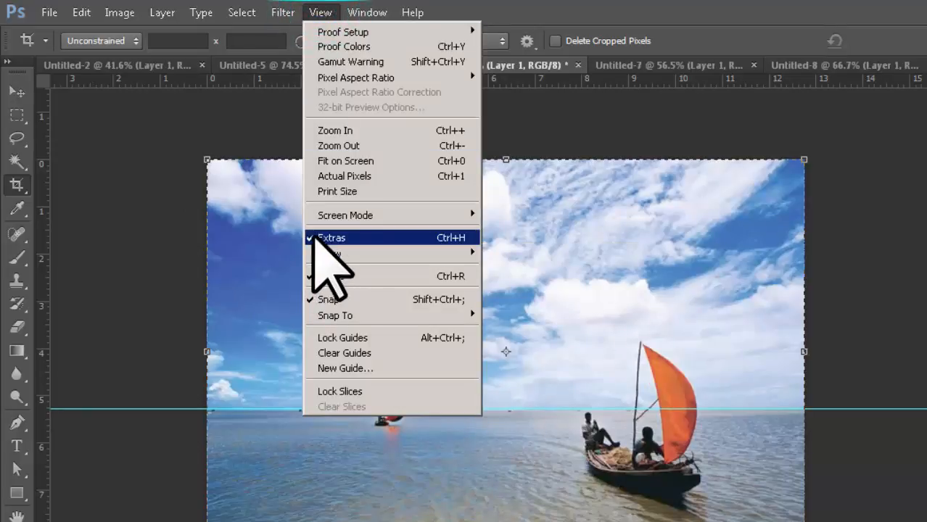
click(316, 237)
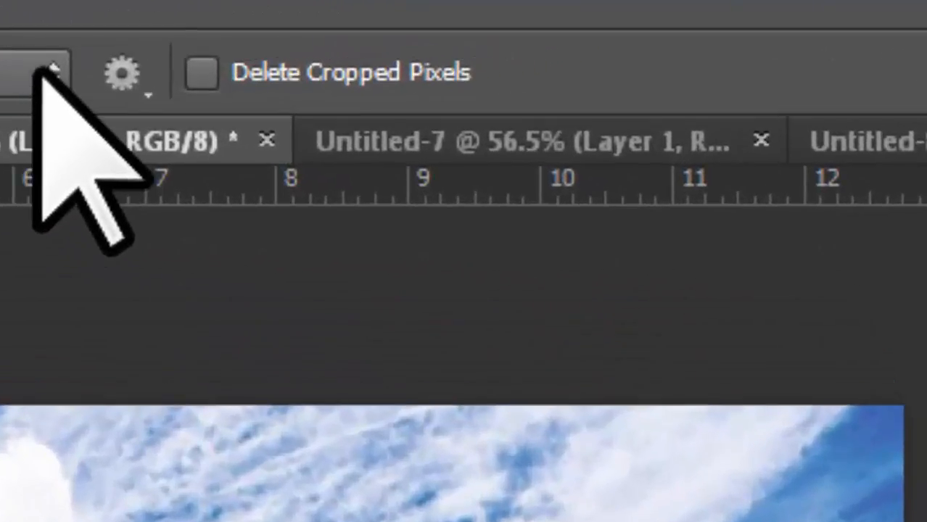
- Set the crop overlay to Rule of Thirds and enable Delete Cropped Pixels
click(38, 69)
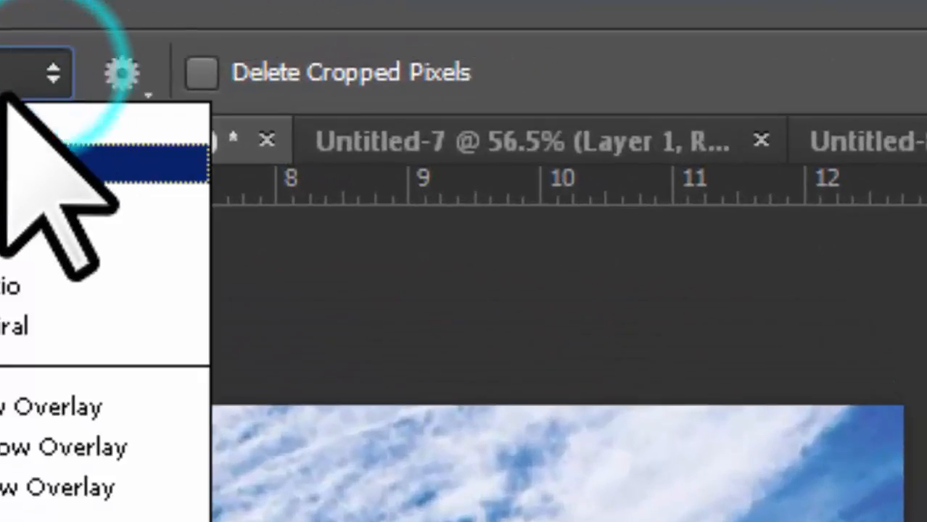
click(15, 122)
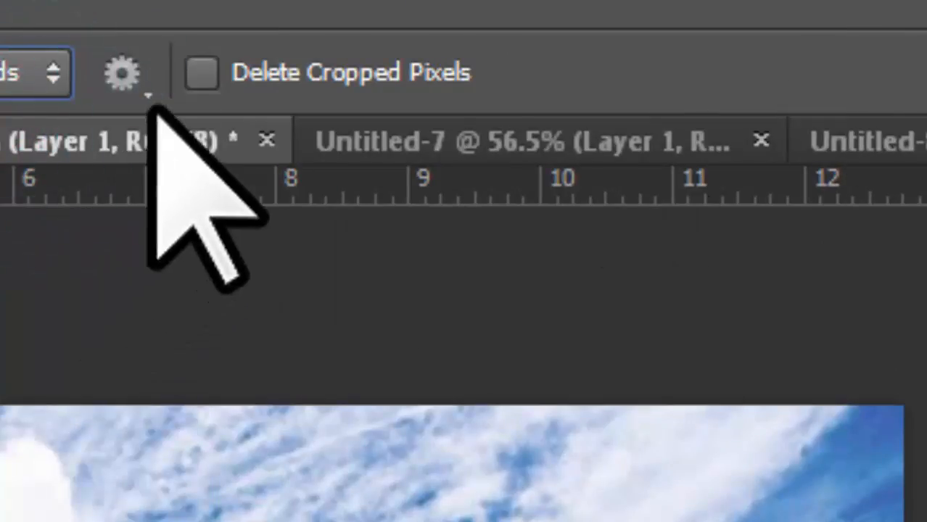
click(209, 69)
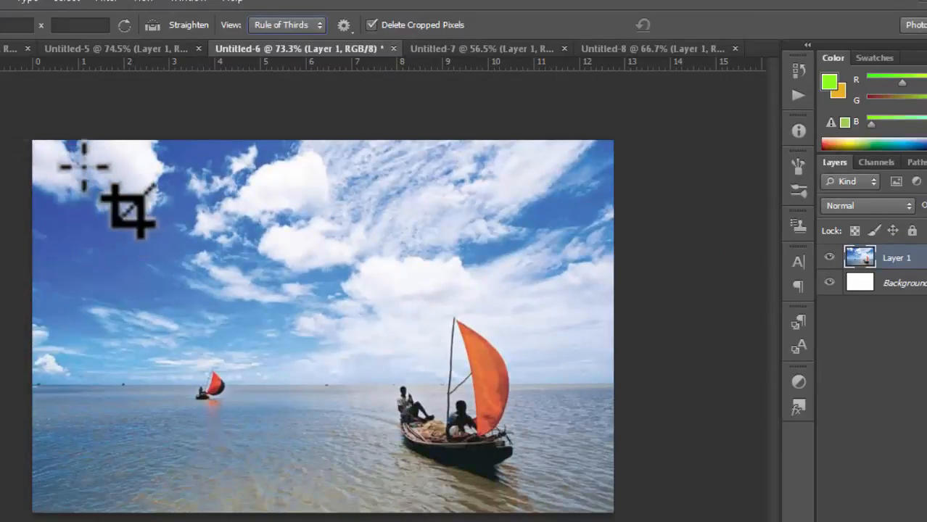
- Apply a tight crop around the sailing boat by pulling in all four edges
drag(37, 146, 125, 224)
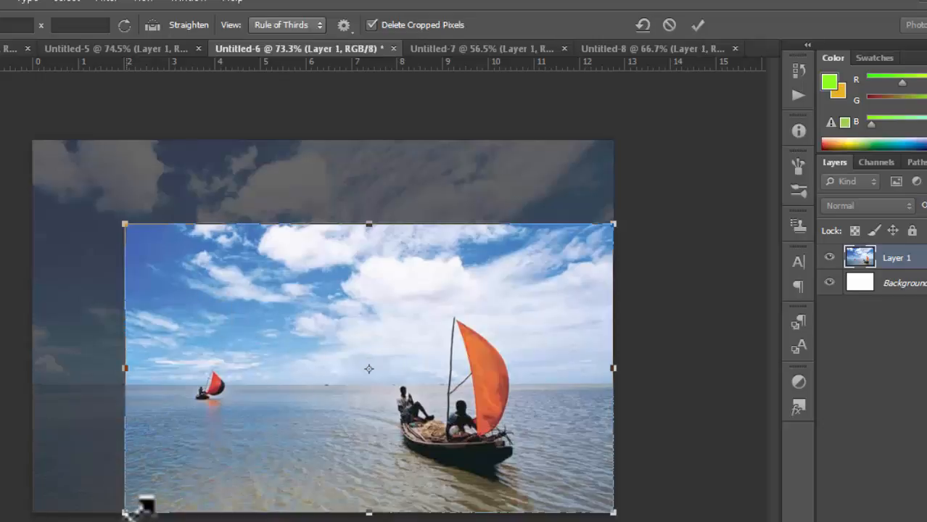
drag(129, 509, 323, 501)
drag(506, 390, 484, 464)
drag(453, 518, 455, 476)
drag(454, 253, 454, 311)
click(697, 26)
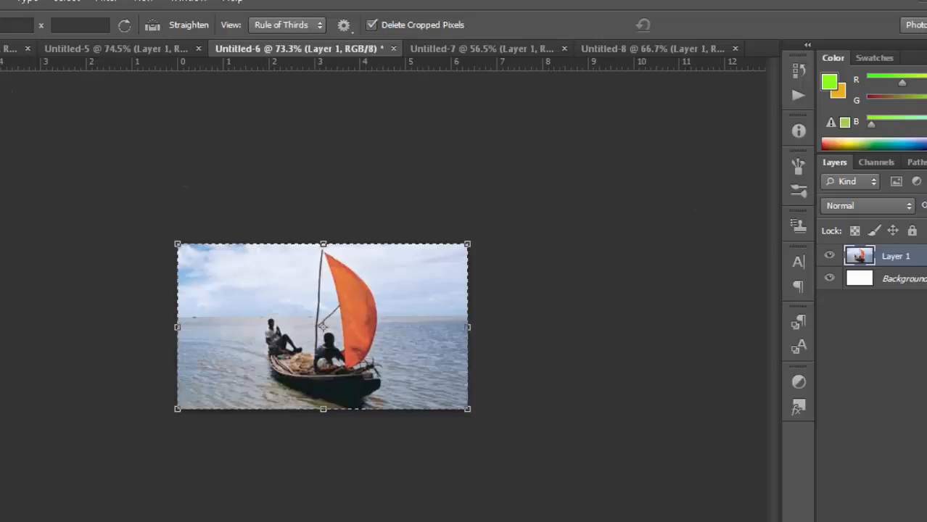
- Shift the cropped photo, then undo back to the full boat photo and bring up Untitled-7
key(v)
drag(430, 319, 341, 340)
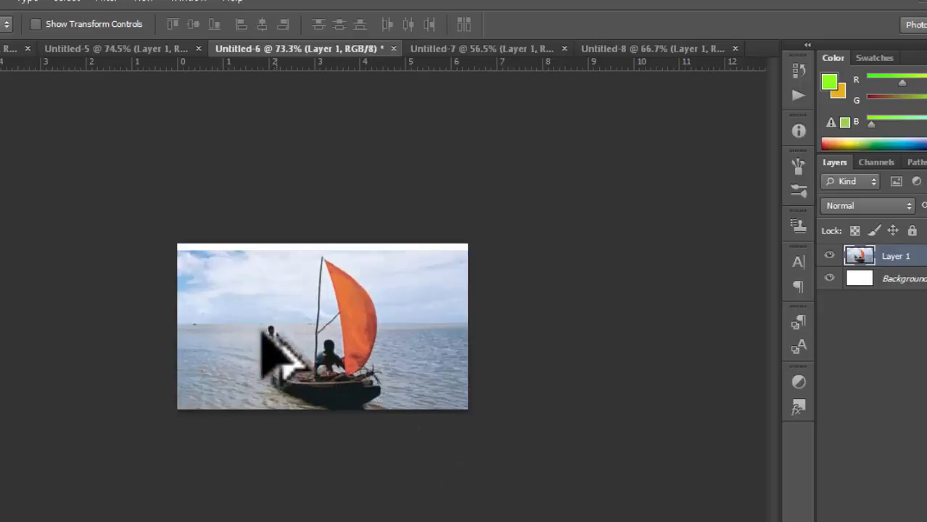
drag(238, 321, 240, 310)
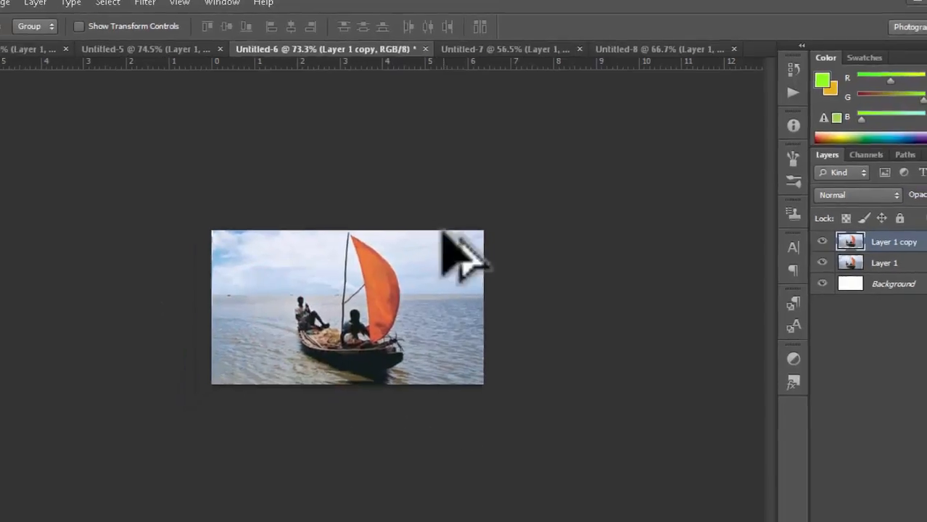
key(ctrl+z)
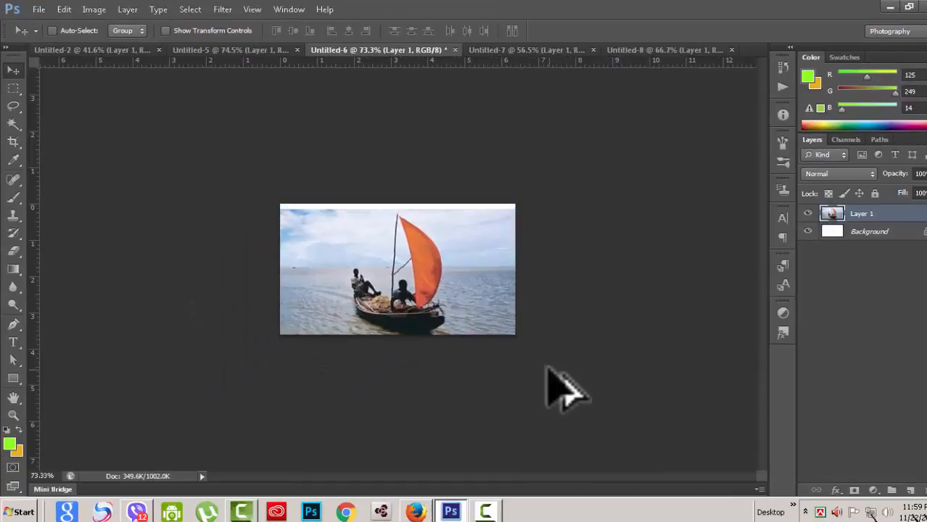
key(ctrl+alt+z)
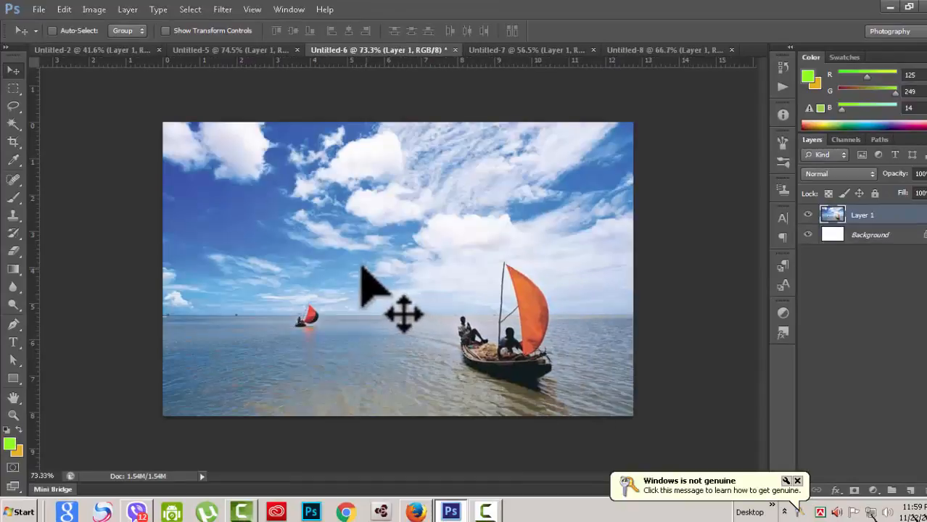
click(12, 140)
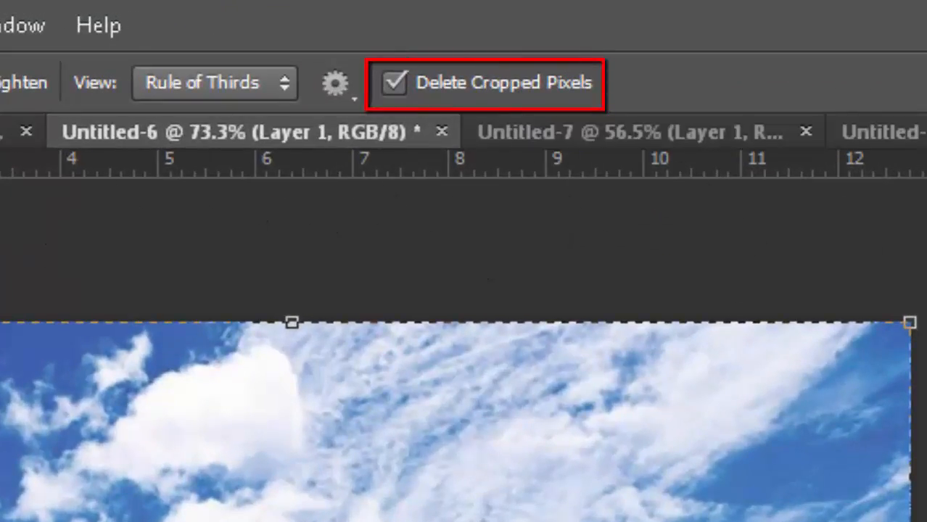
click(682, 134)
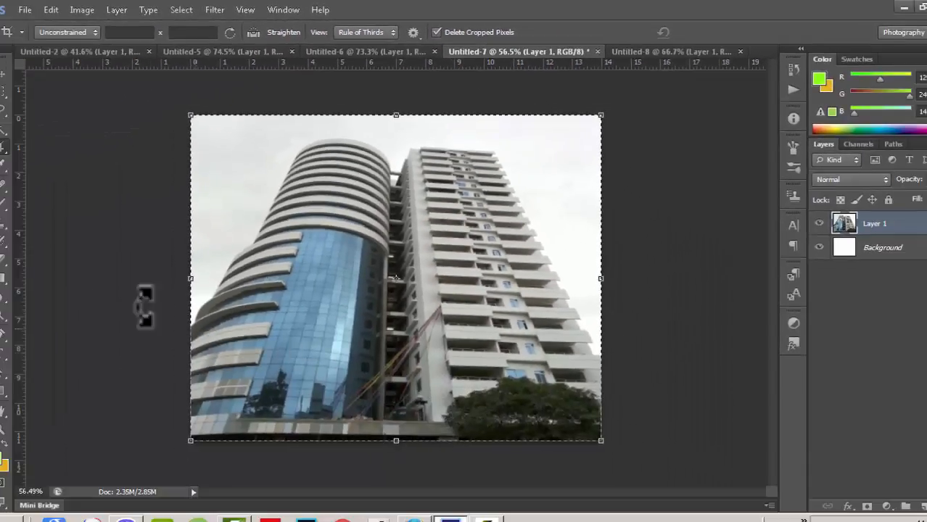
- Select the Perspective Crop Tool from the crop tools flyout for the building photo
click(4, 148)
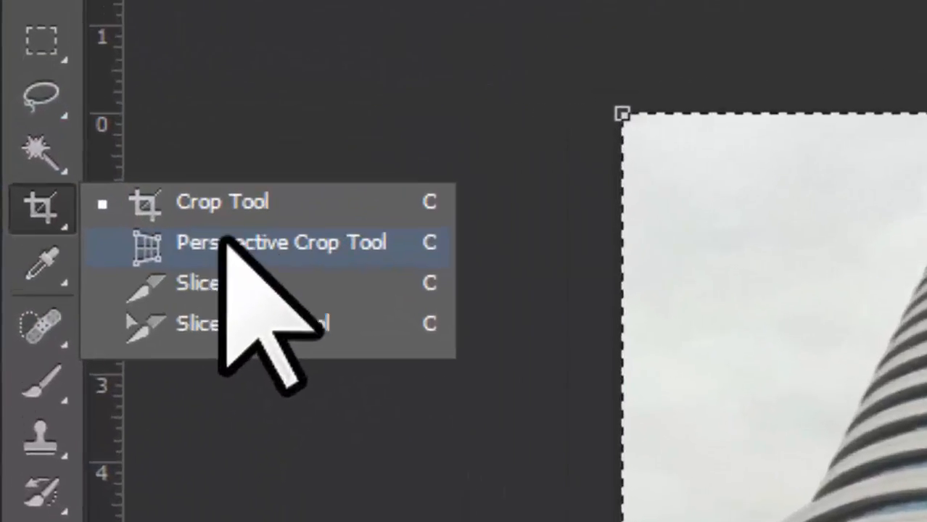
click(370, 254)
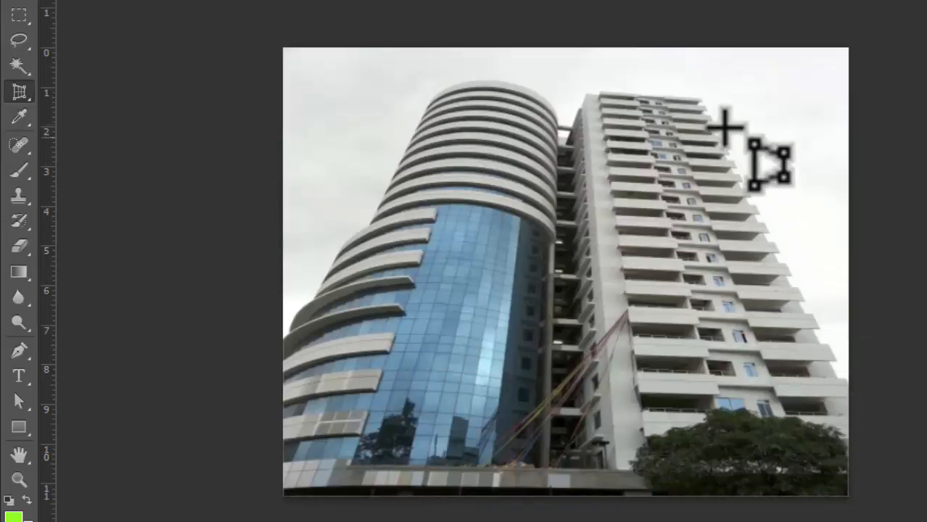
right_click(22, 92)
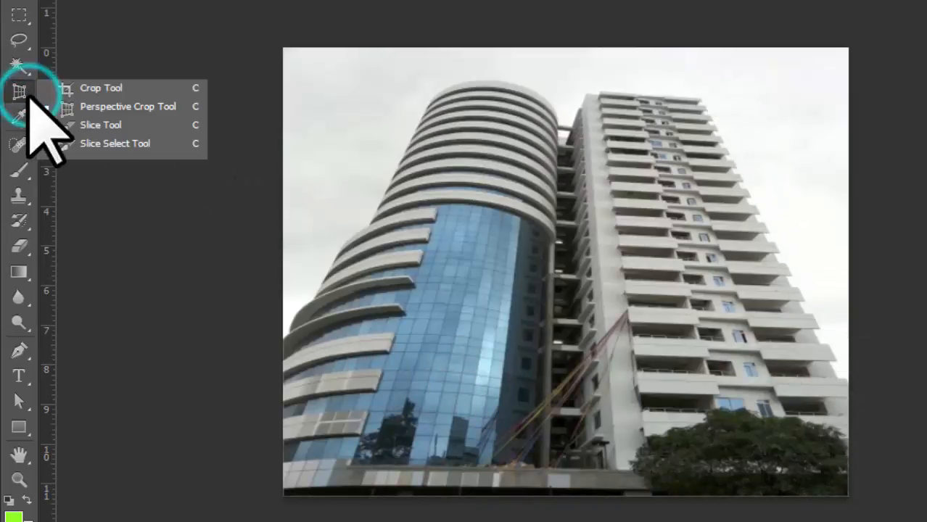
- Draw a rectangular crop spanning both towers, then choose the Perspective Crop Tool instead
click(79, 88)
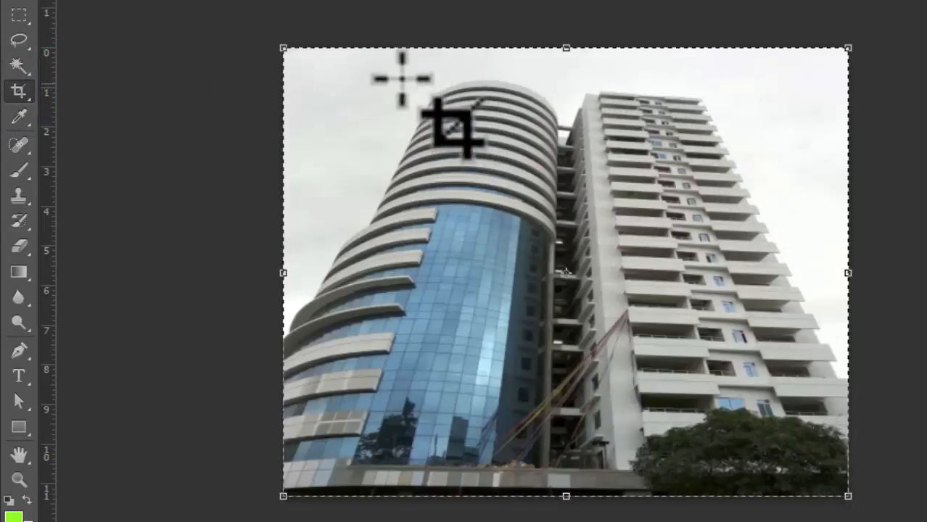
mouse_move(414, 78)
mouse_down()
mouse_move(543, 117)
mouse_move(692, 252)
mouse_move(727, 381)
mouse_move(743, 496)
mouse_up()
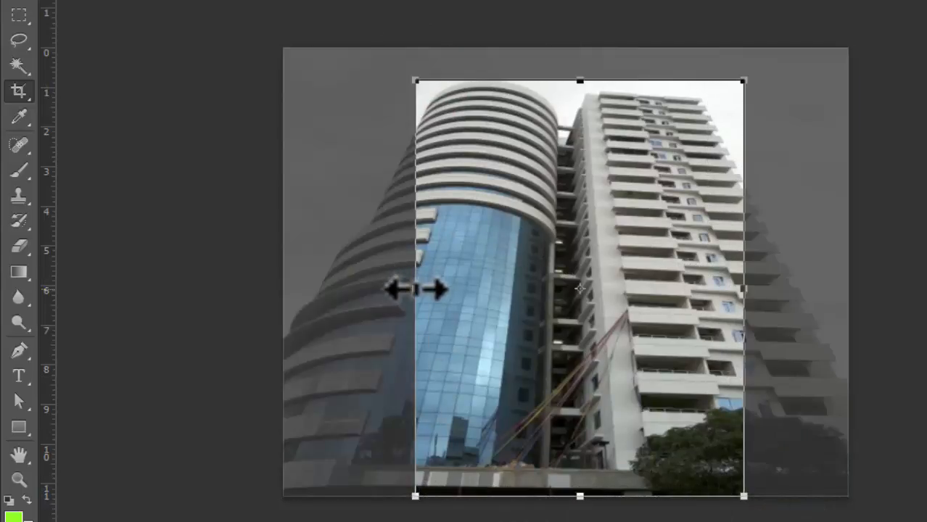
drag(415, 288, 318, 289)
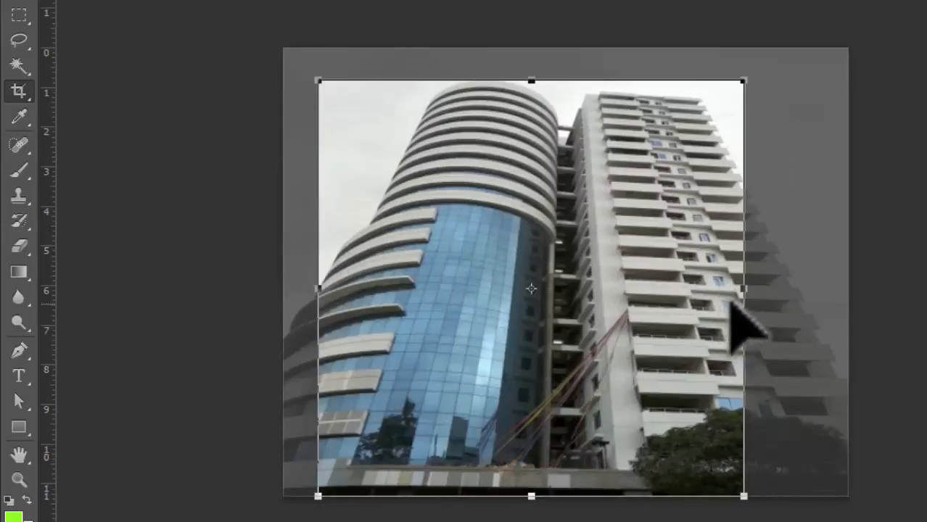
drag(797, 298, 833, 296)
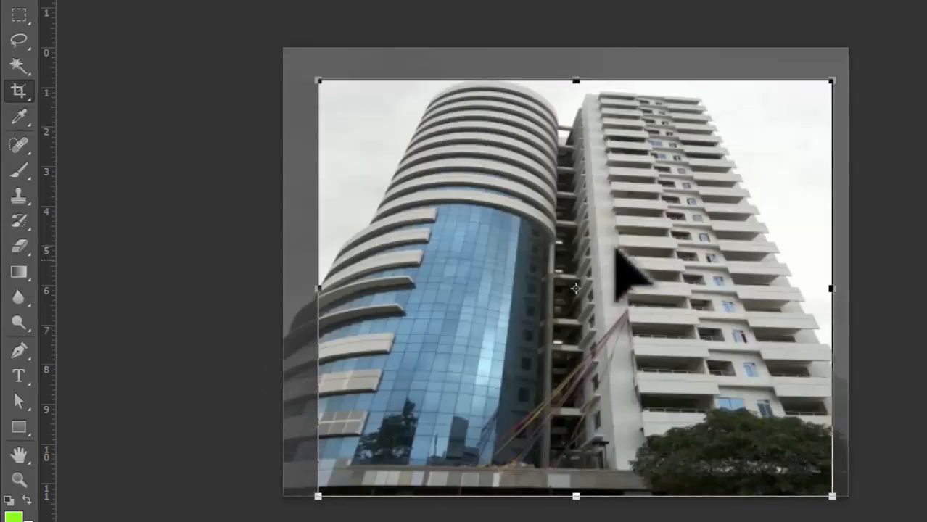
click(20, 91)
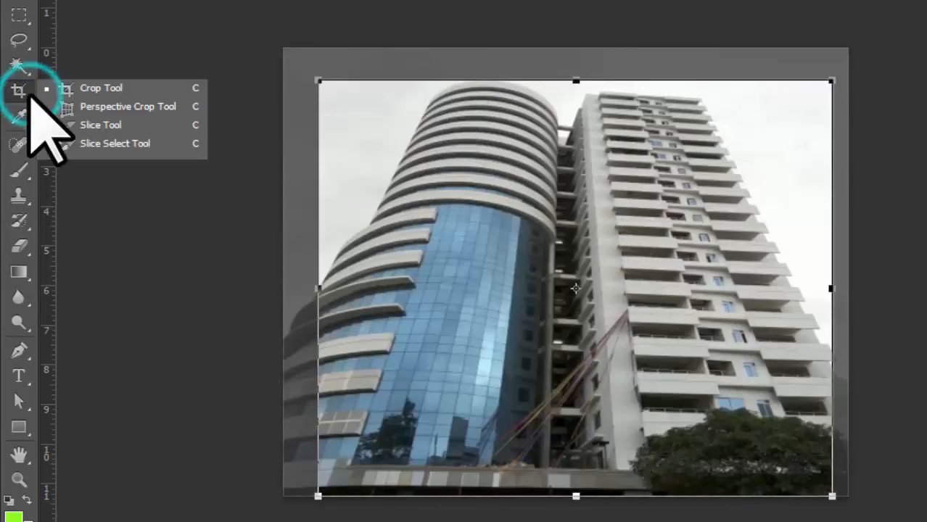
click(132, 107)
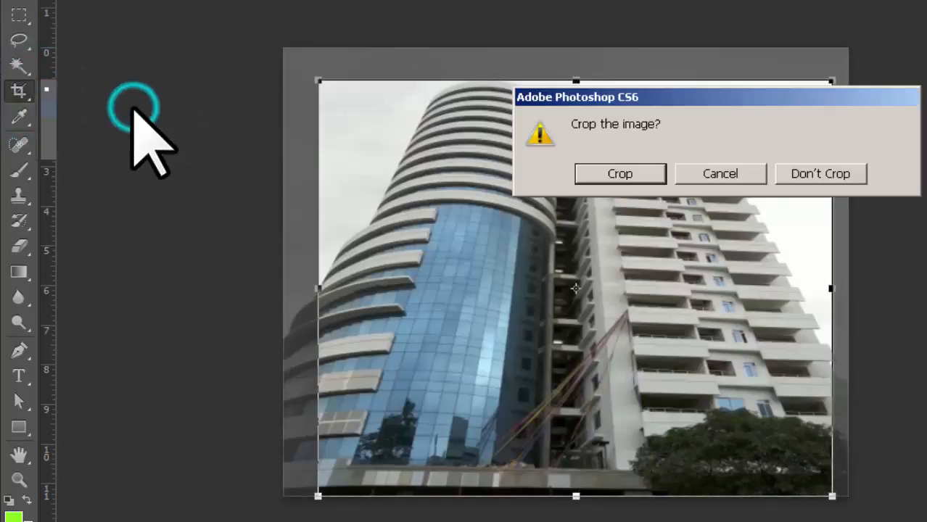
- Discard the rectangular crop and outline the building, angling the top corners to the towers' rooflines
click(826, 175)
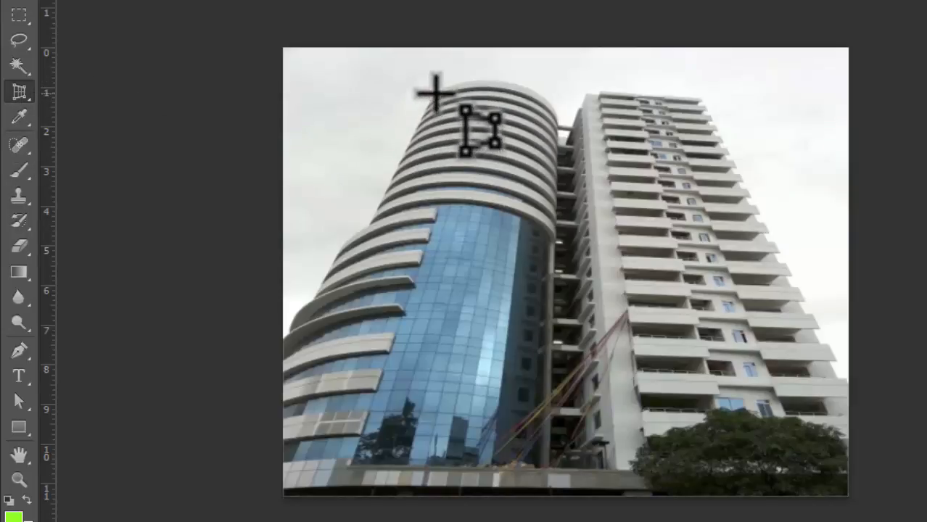
drag(424, 89, 747, 496)
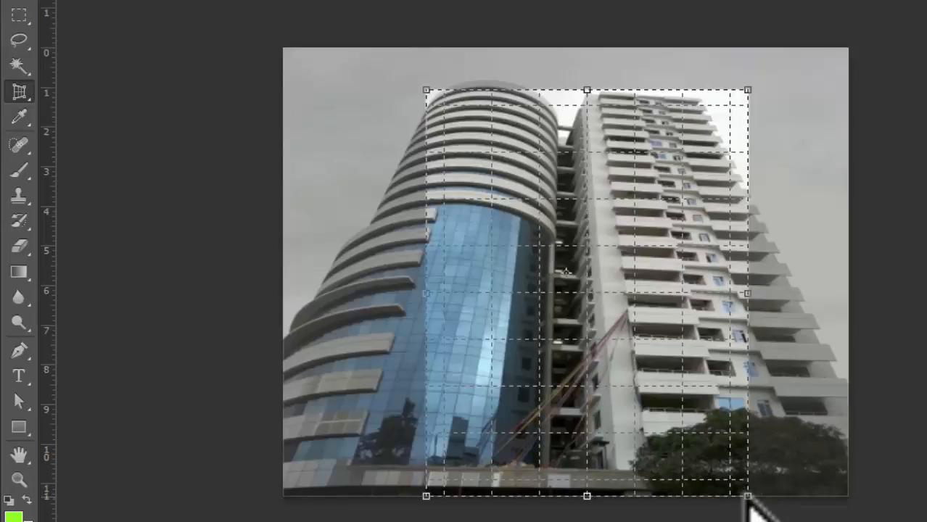
drag(748, 496, 847, 496)
drag(426, 497, 283, 496)
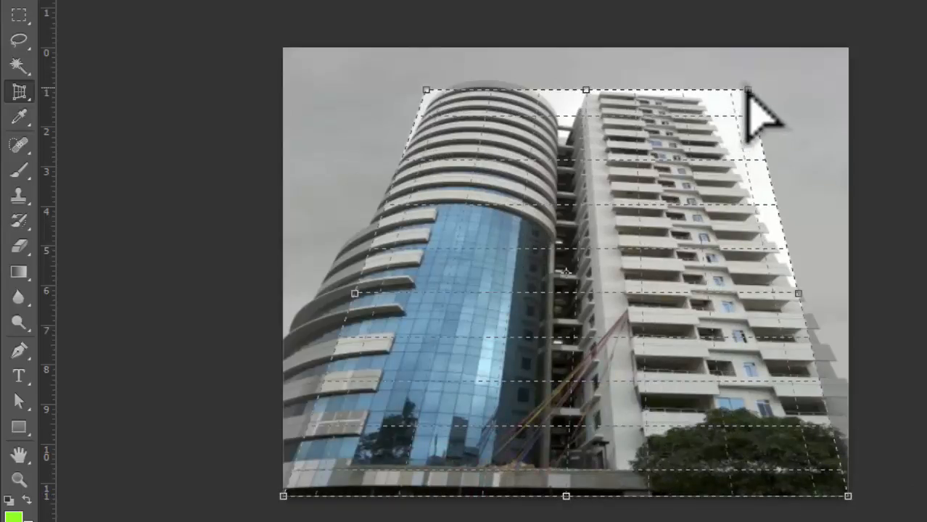
drag(747, 89, 703, 100)
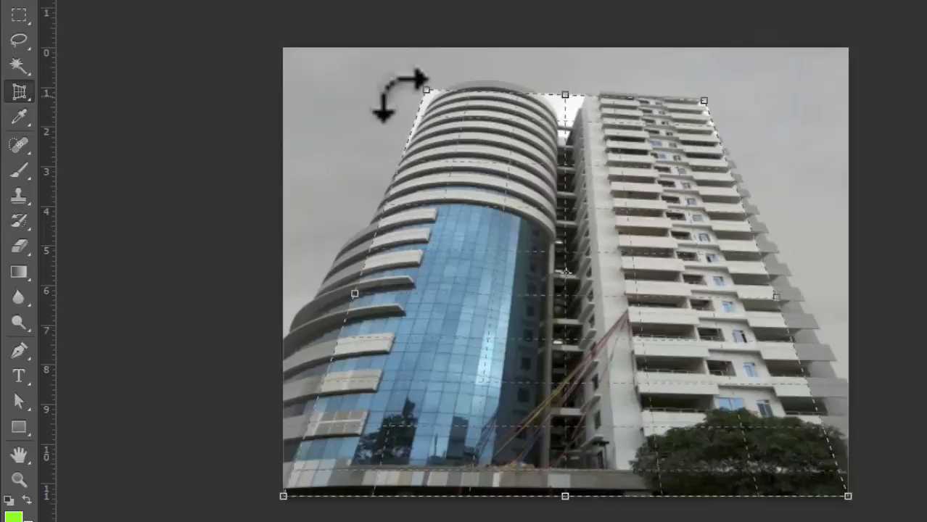
drag(427, 91, 441, 81)
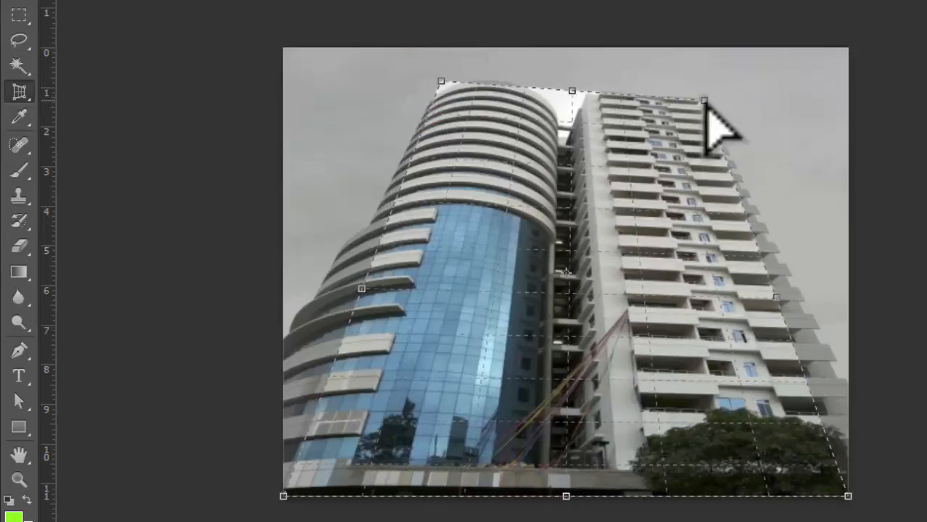
drag(703, 100, 705, 91)
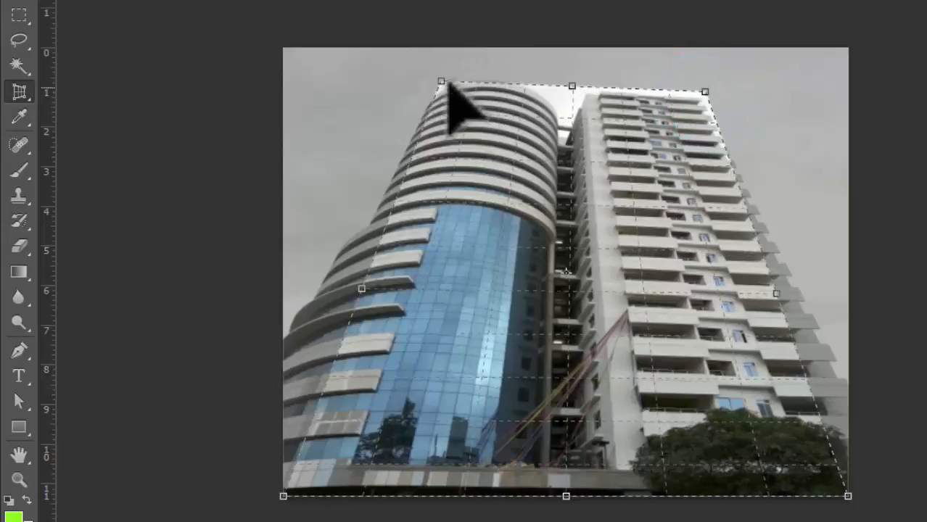
drag(440, 81, 441, 85)
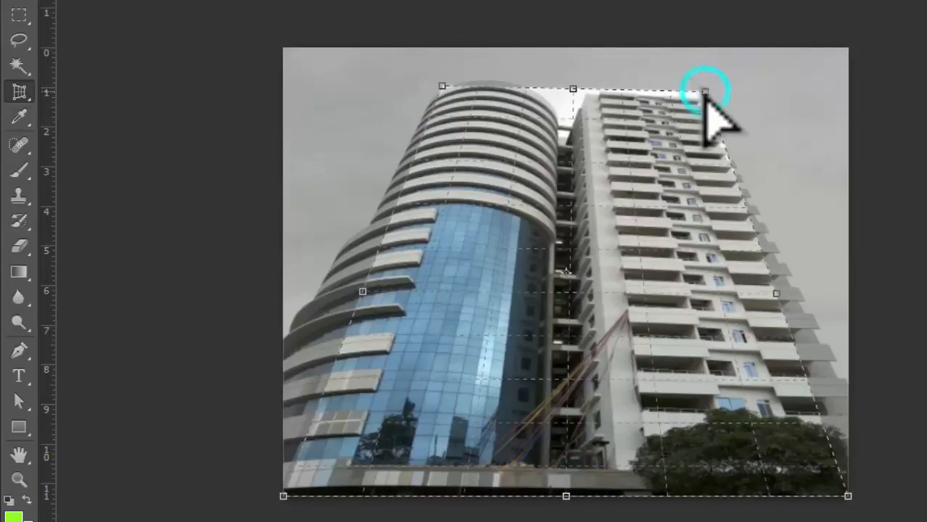
drag(704, 91, 705, 97)
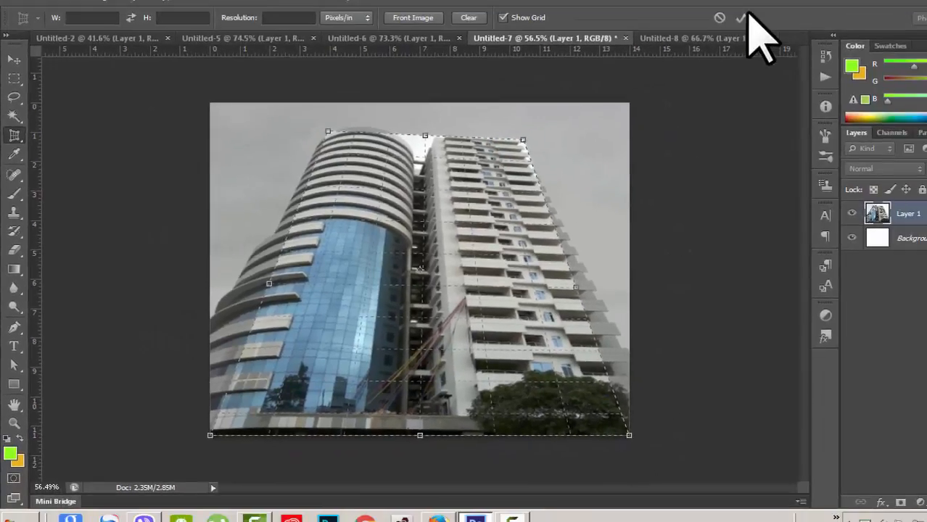
- Commit the perspective crop so both towers stand upright, then switch to Untitled-8
click(741, 16)
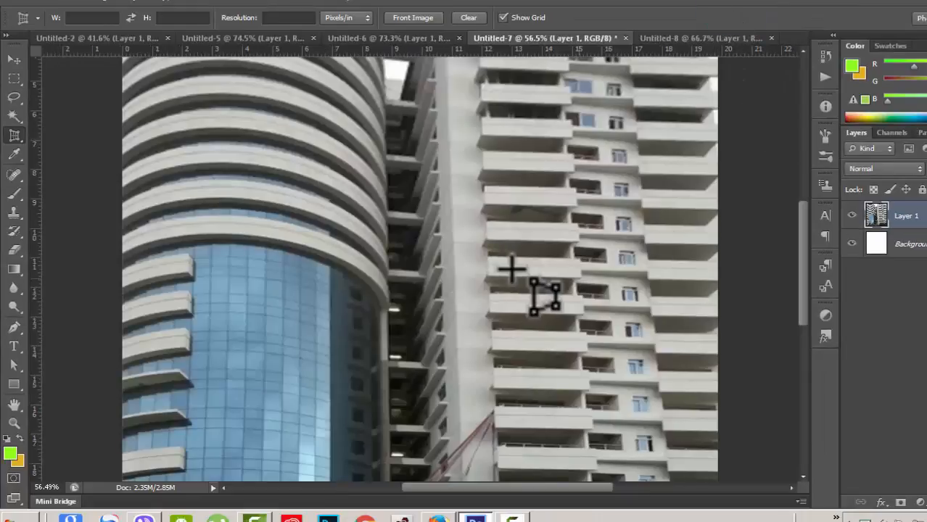
key(ctrl+0)
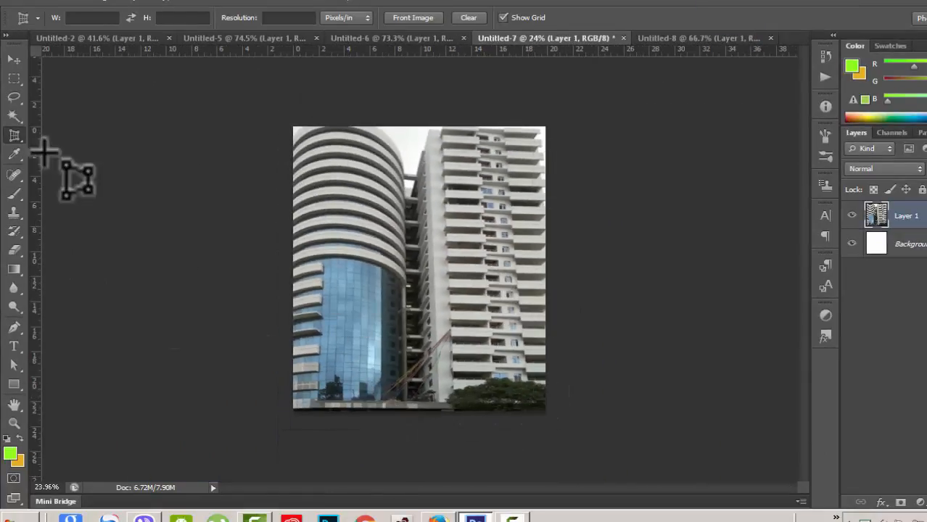
click(15, 136)
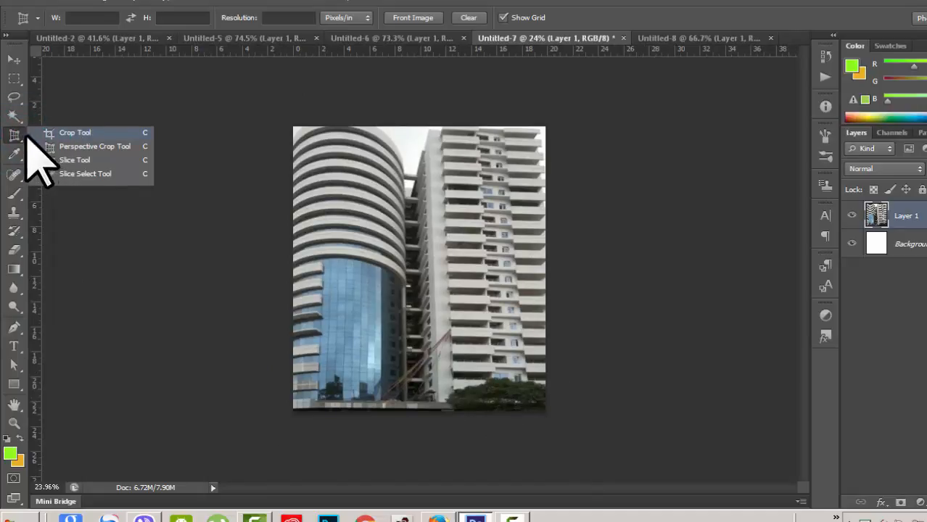
click(25, 136)
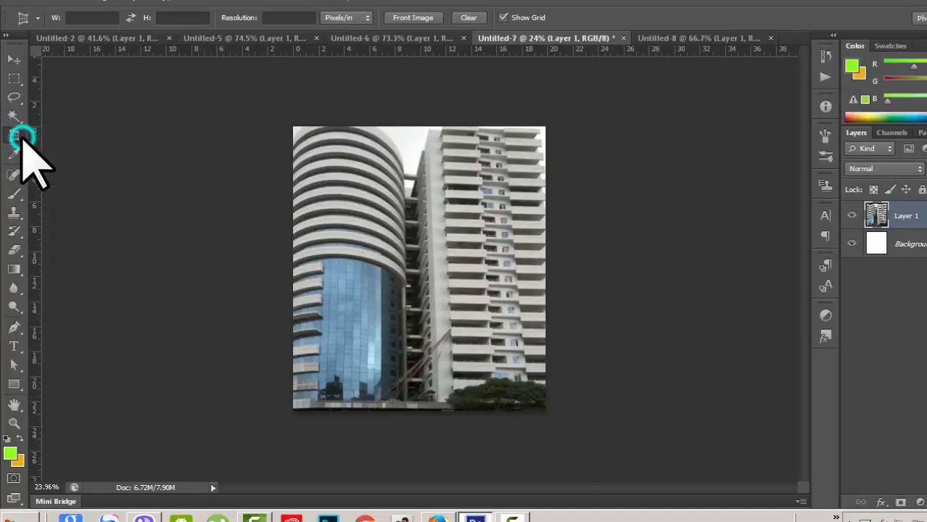
click(704, 36)
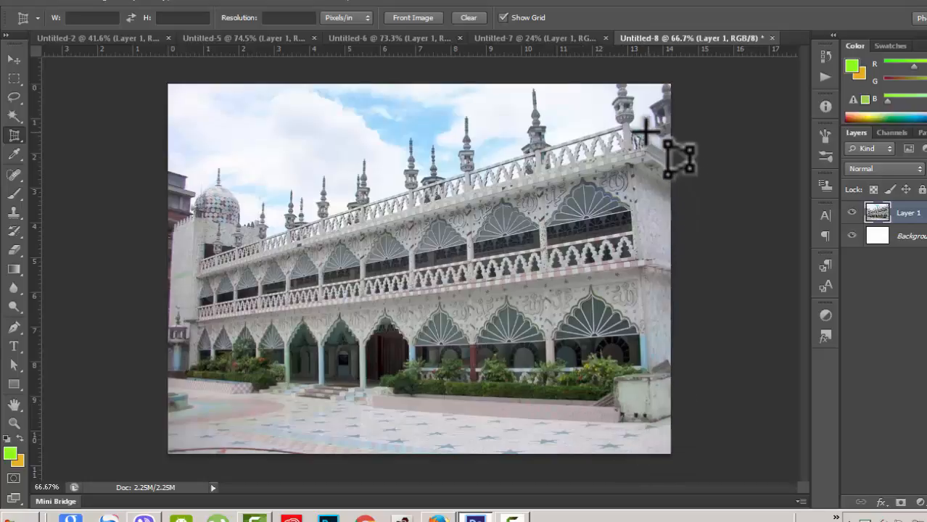
- Draw a trial crop over the mosque including the spires, then choose Don't Crop for perspective cropping
click(15, 135)
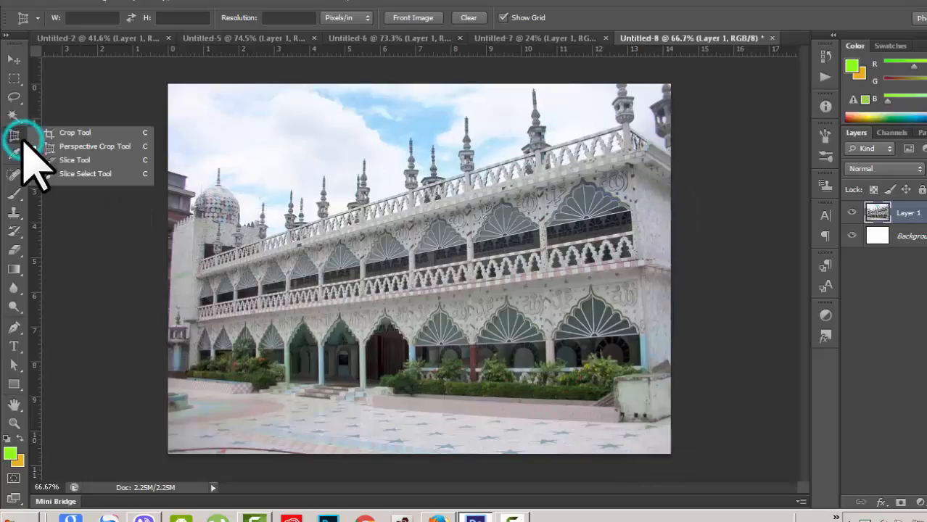
click(61, 134)
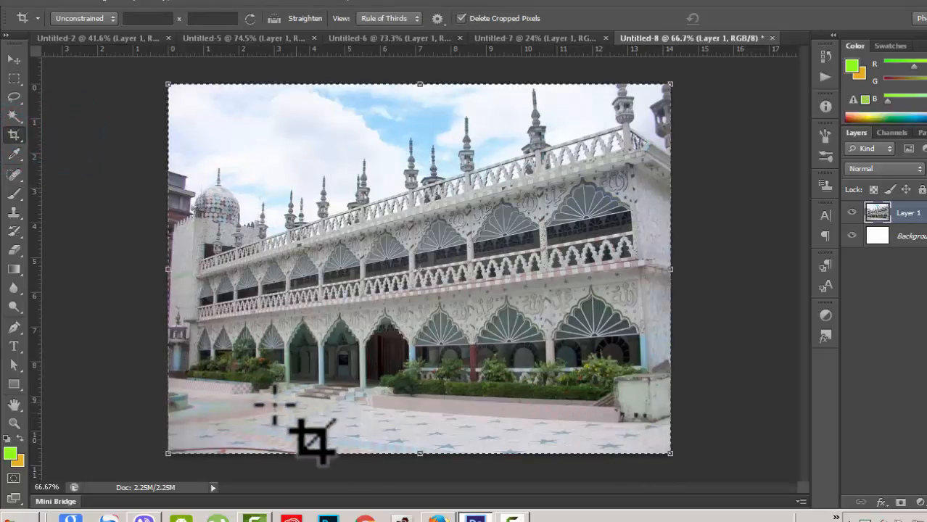
drag(171, 196, 669, 406)
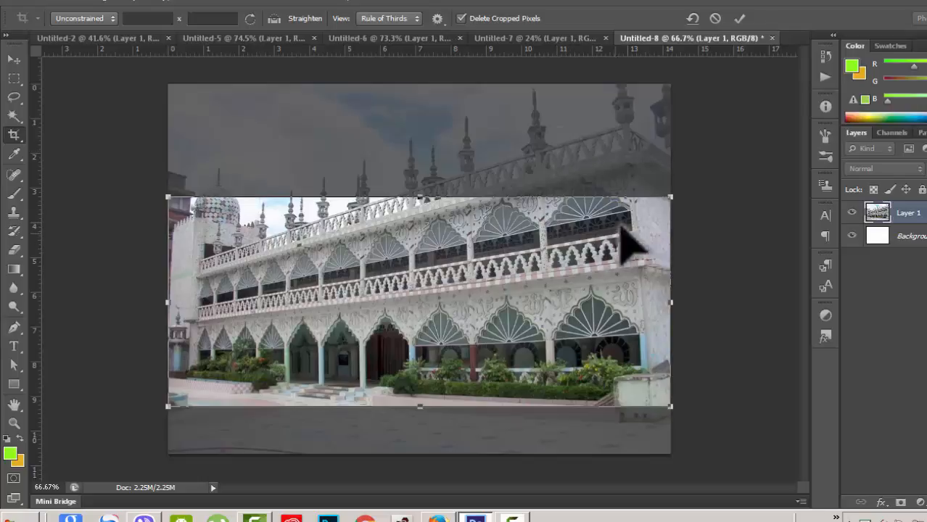
drag(420, 194, 439, 95)
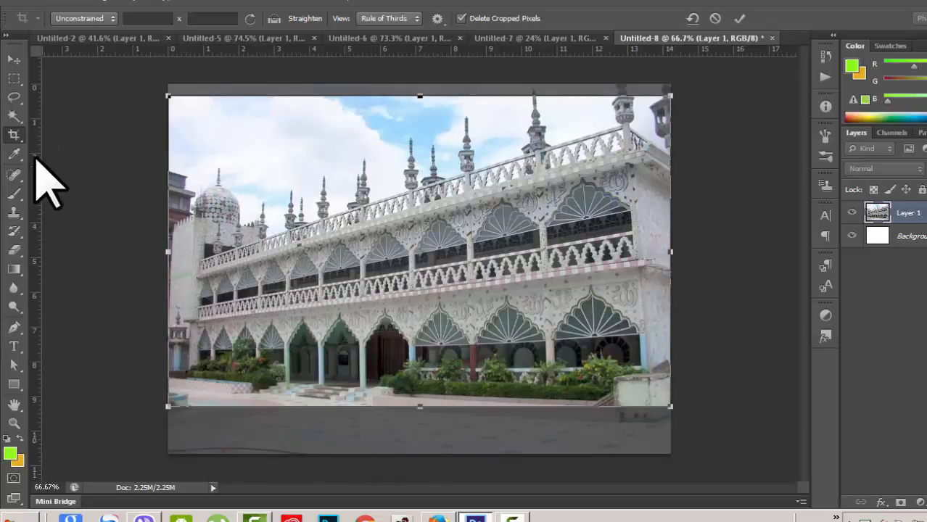
click(63, 149)
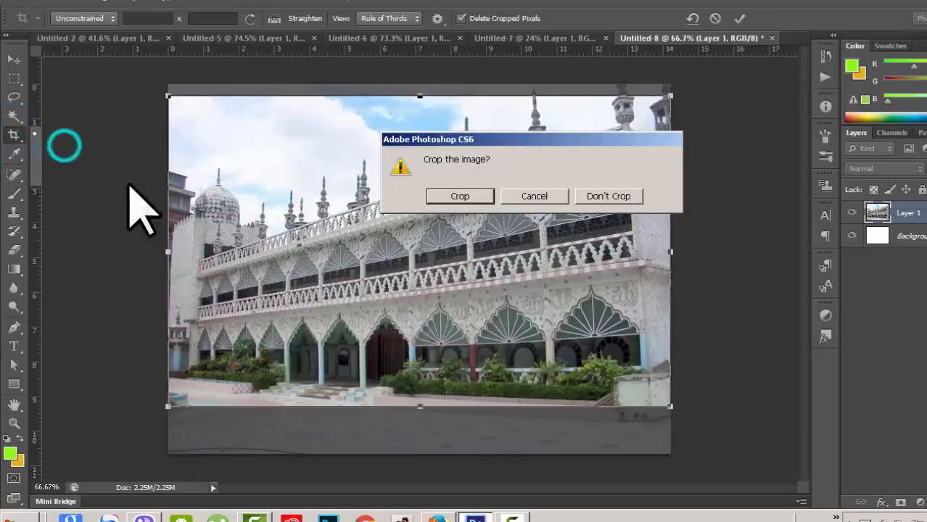
click(609, 197)
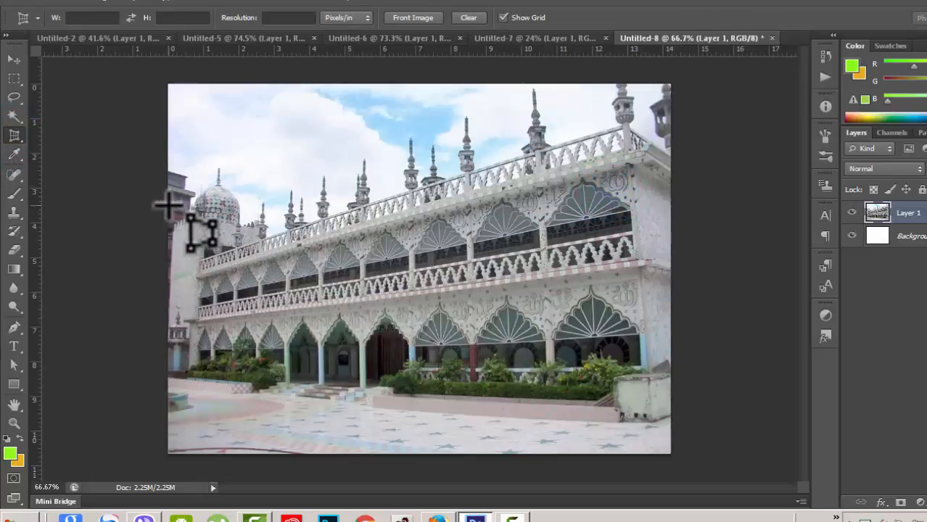
- Fit a perspective crop frame to the mosque's slanted facade and roof railing, then apply it
drag(168, 206, 670, 418)
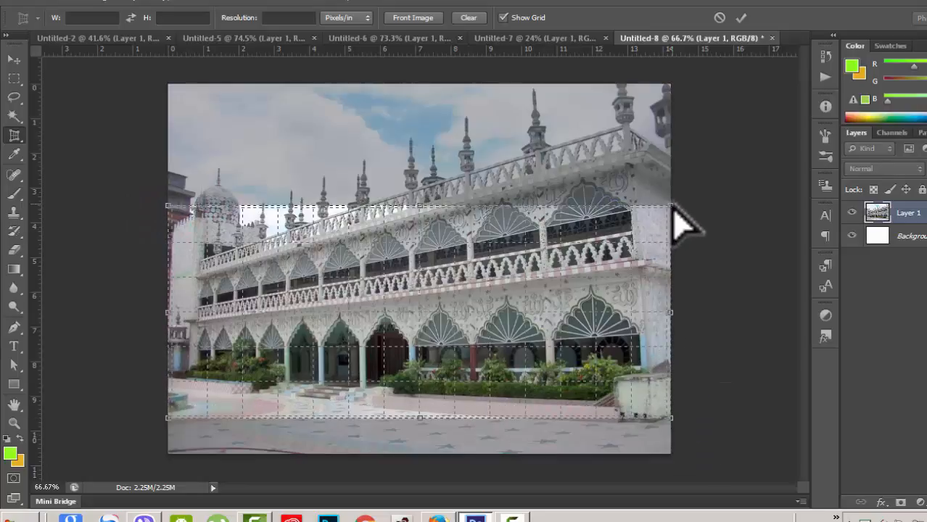
drag(670, 205, 630, 110)
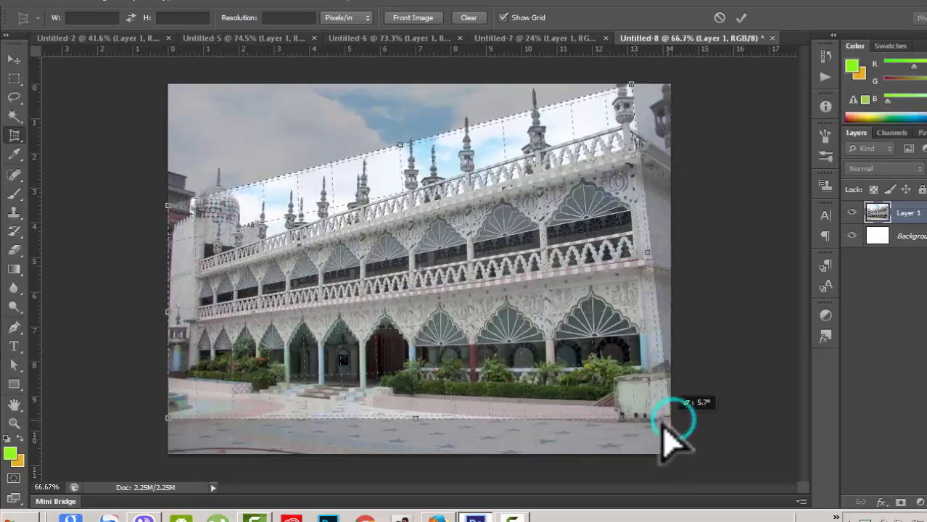
drag(663, 425, 656, 430)
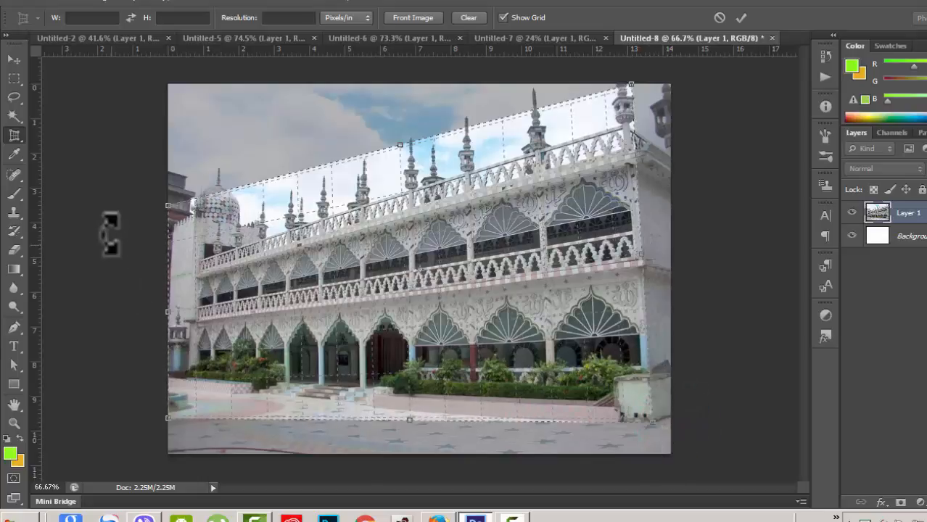
drag(169, 208, 200, 171)
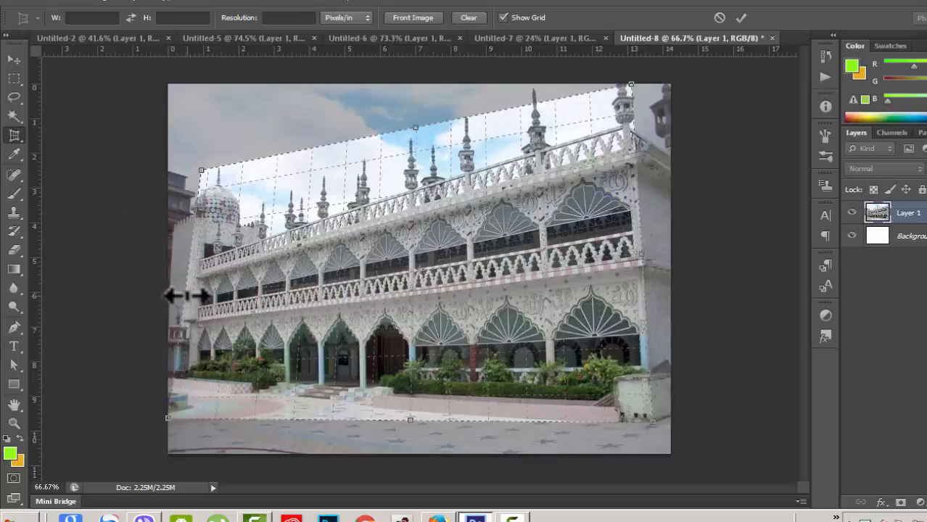
drag(187, 295, 171, 294)
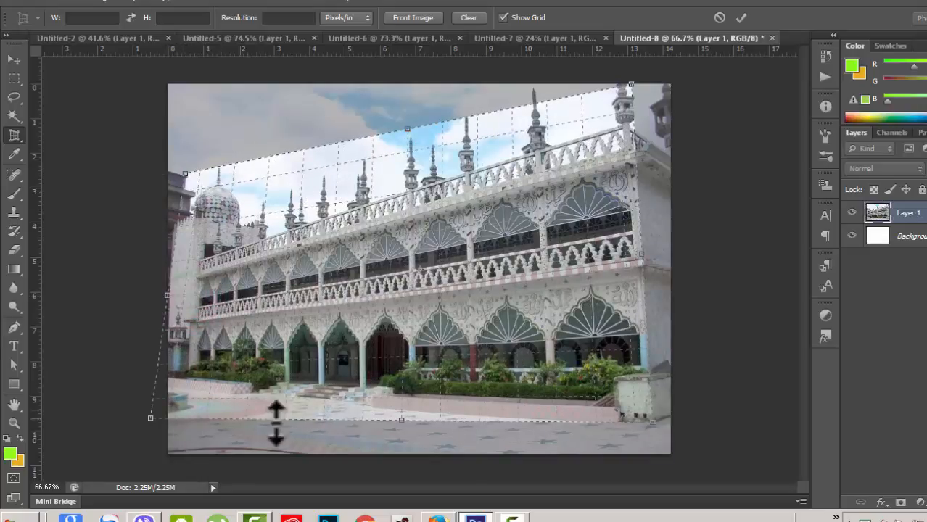
drag(148, 415, 155, 384)
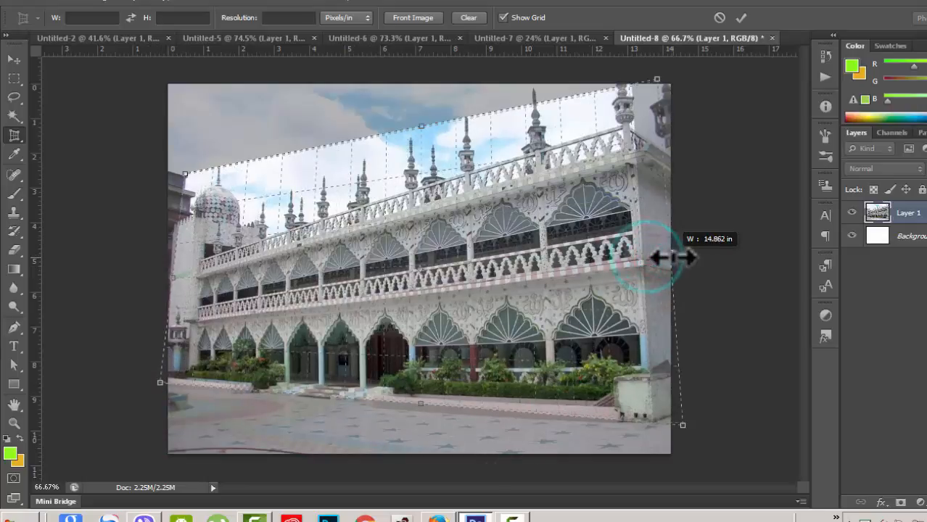
drag(671, 257, 670, 254)
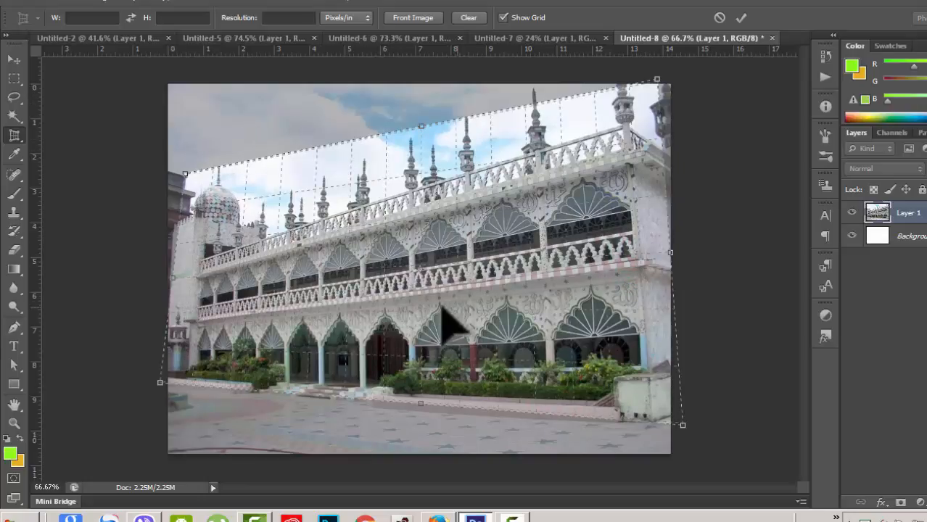
click(741, 18)
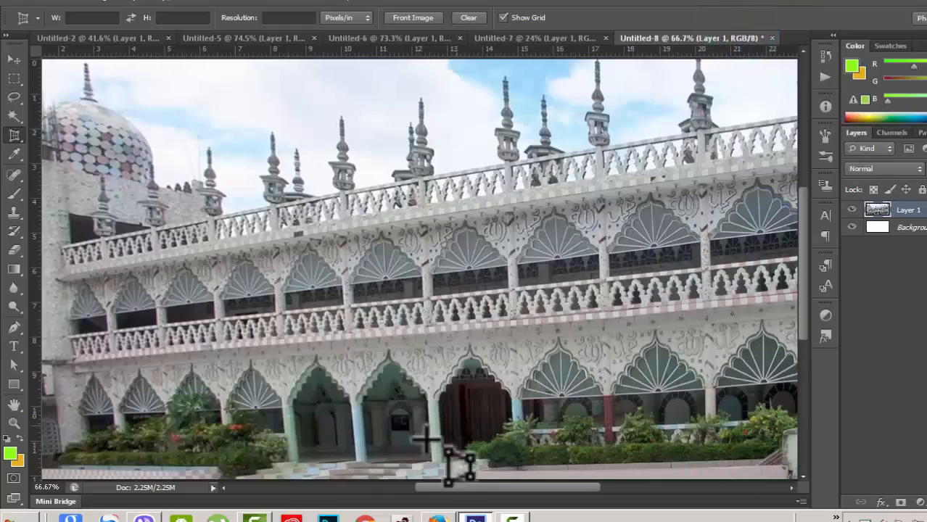
- Commit the mosque perspective crop, nudge it with the Move tool, then reselect the Perspective Crop Tool
key(ctrl+0)
scroll(396, 359, down, 2)
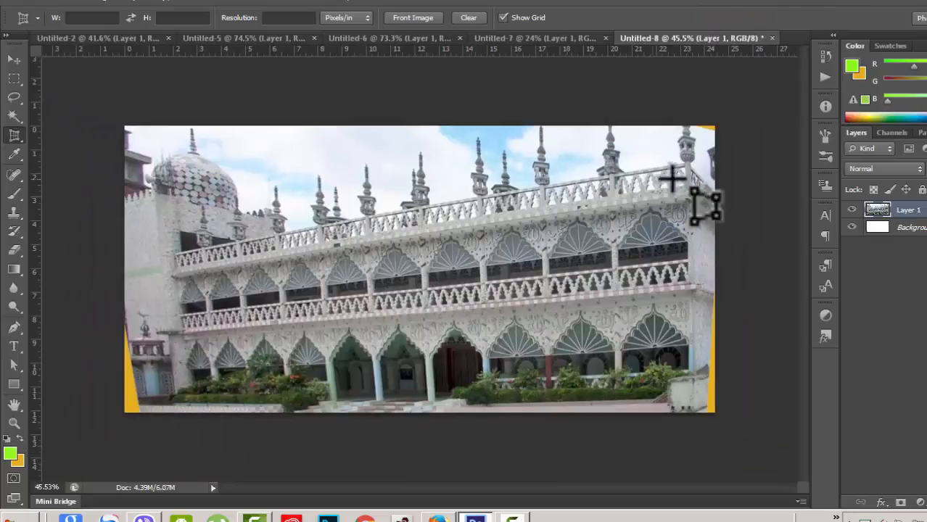
click(13, 58)
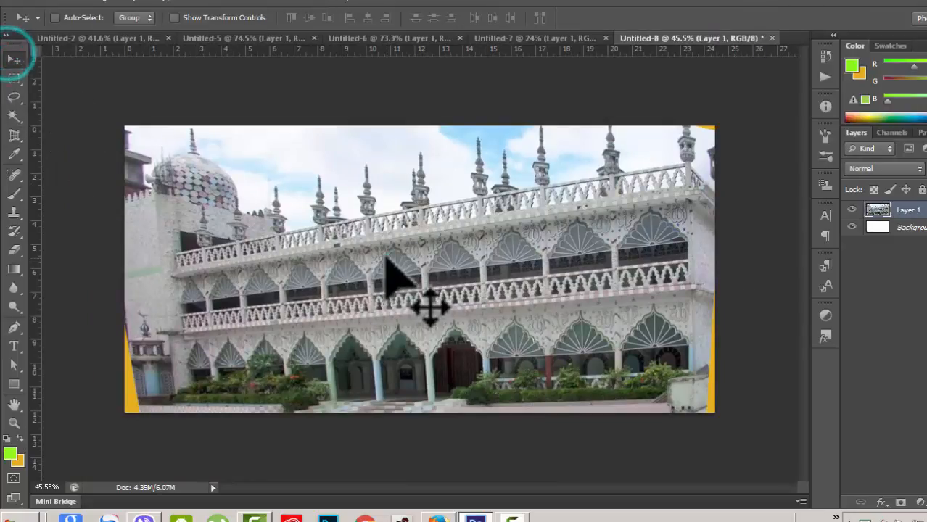
mouse_move(393, 271)
mouse_down()
mouse_move(399, 294)
mouse_move(393, 280)
mouse_up()
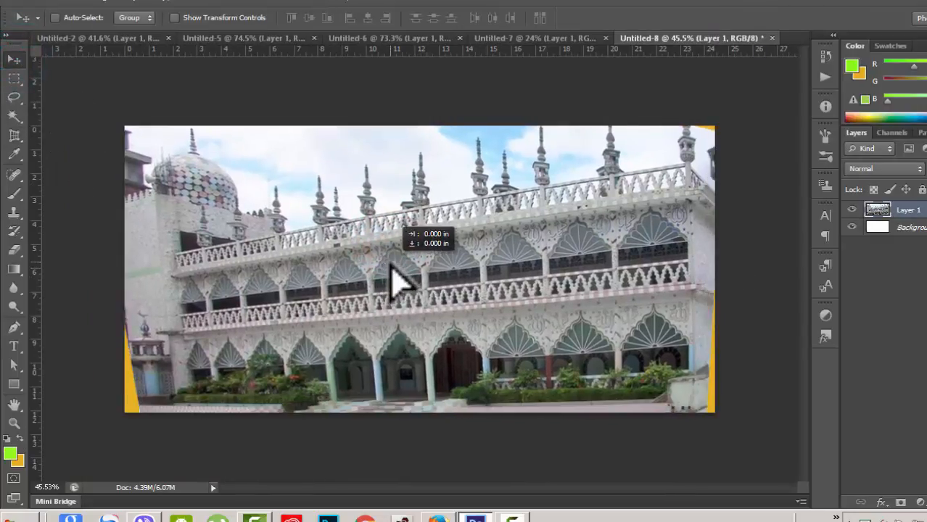
drag(22, 138, 80, 150)
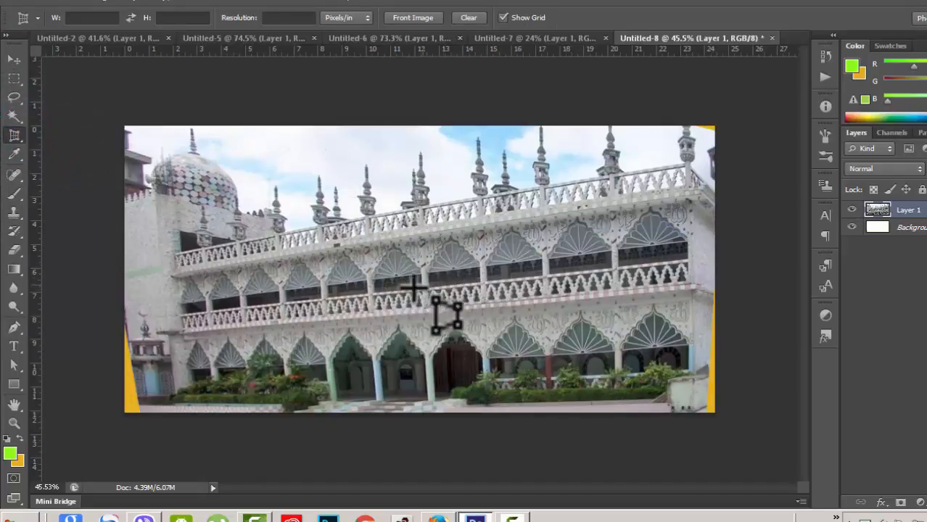
- Step through Untitled-7, Untitled-6 and Untitled-5, finishing on the water-lily photo in Untitled-2
click(535, 39)
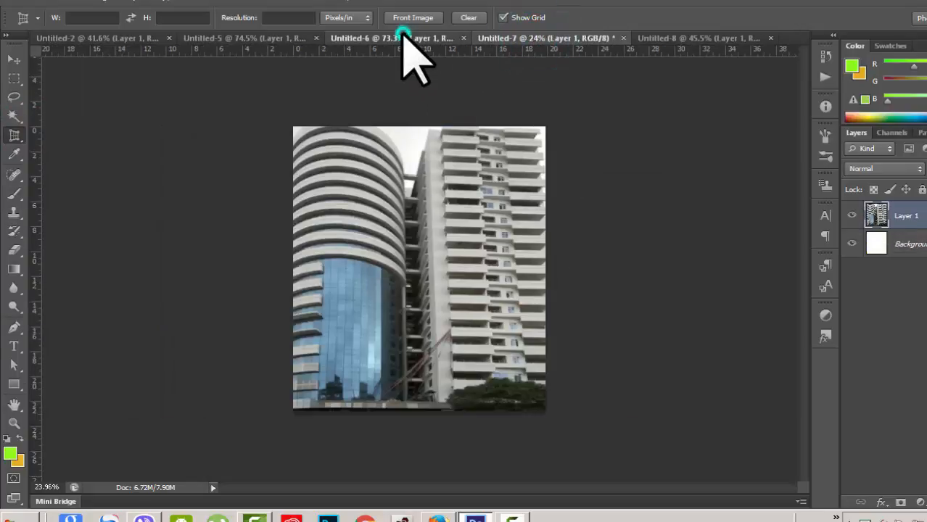
click(402, 38)
click(295, 37)
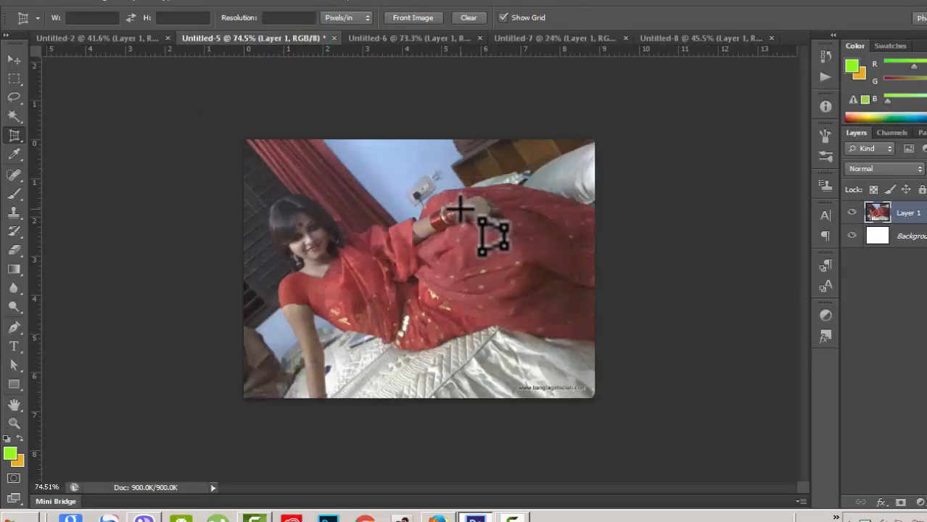
click(136, 38)
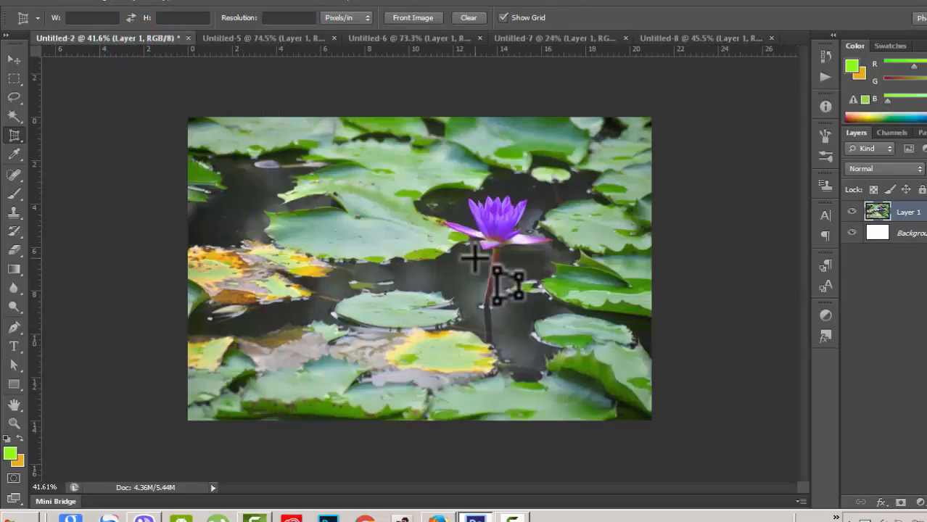